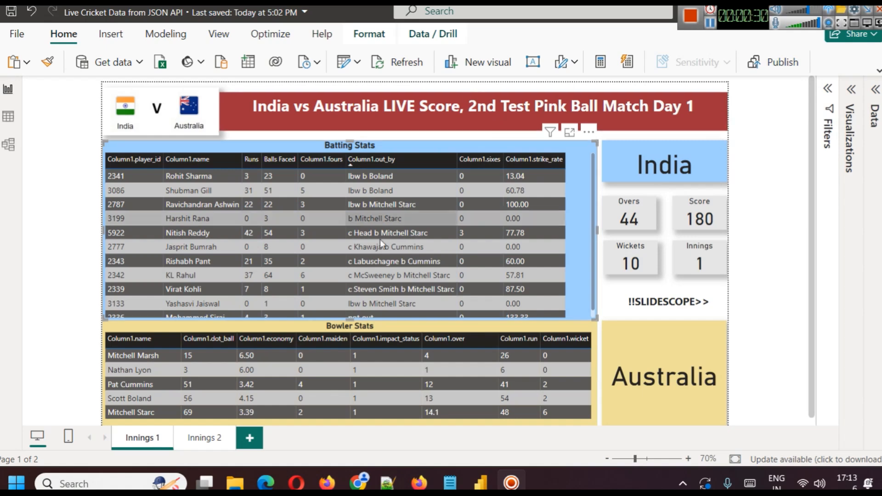
# Check the India vs Australia score in Chrome, and refresh the Power BI report's data from the Innings 2 page.
pyautogui.click(358, 482)
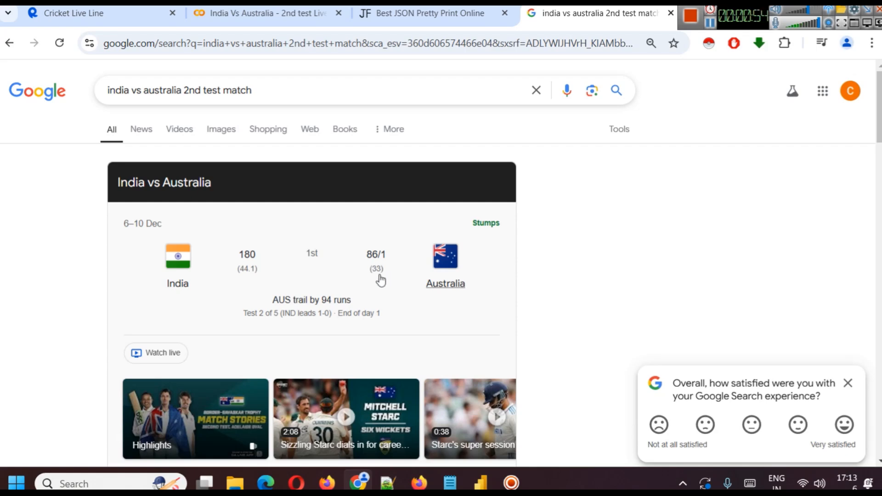
pyautogui.click(480, 482)
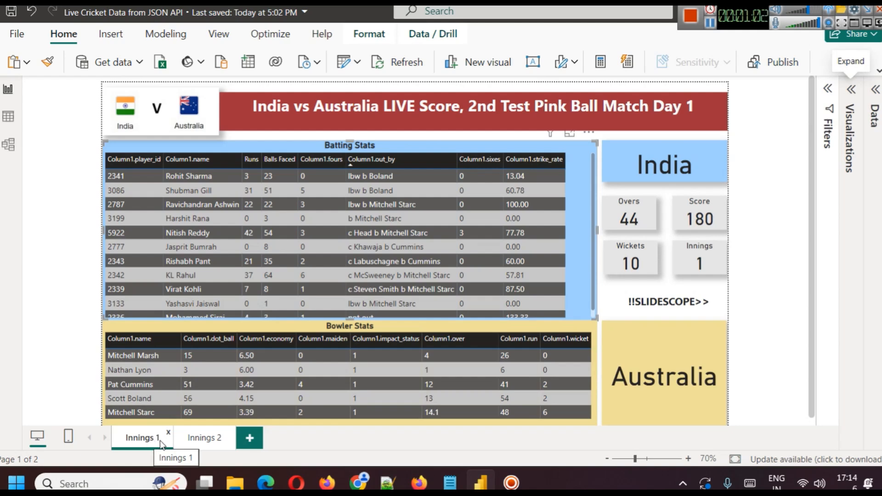
pyautogui.click(190, 441)
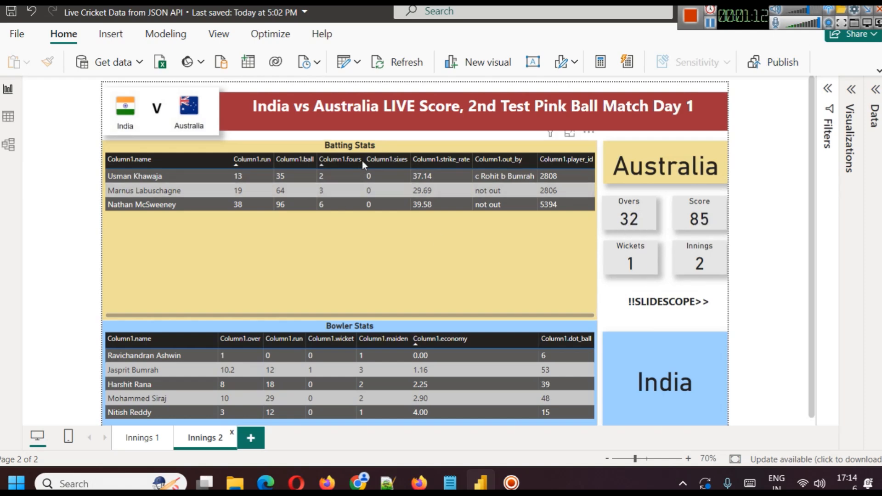
pyautogui.click(380, 67)
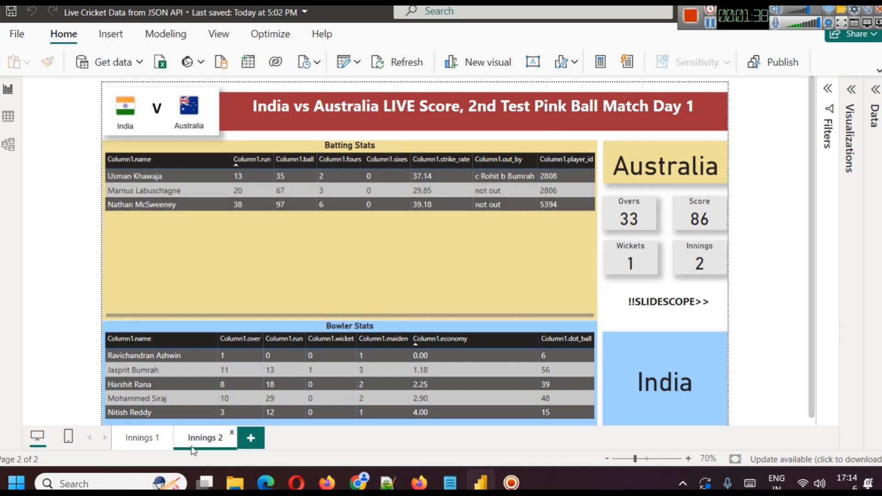
# Review the Batting Stats and Bowler Stats tables on the Innings 1 page and return to the Innings 2 page.
pyautogui.click(142, 440)
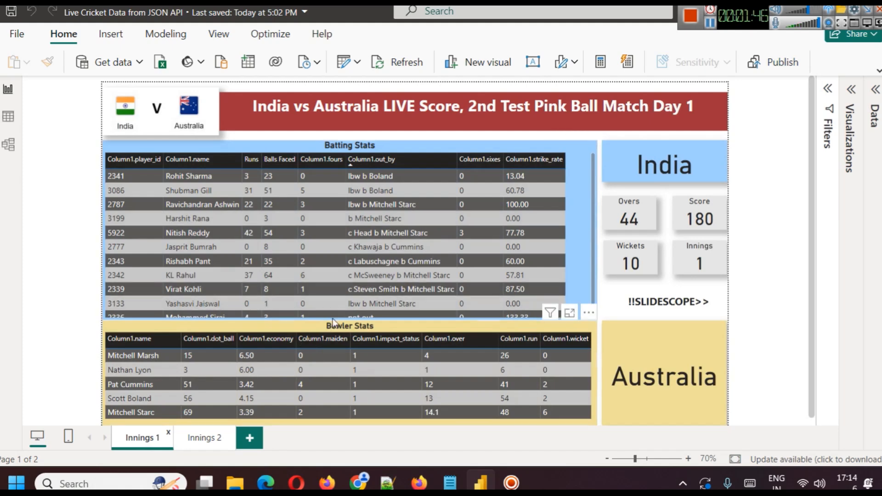
pyautogui.moveTo(594, 220)
pyautogui.mouseDown()
pyautogui.moveTo(594, 228)
pyautogui.moveTo(593, 216)
pyautogui.mouseUp()
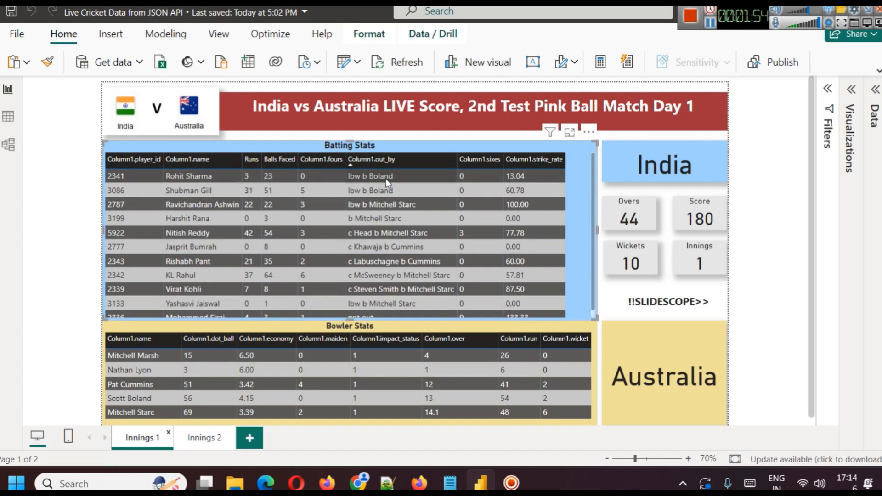
pyautogui.scroll(-1, 346, 295)
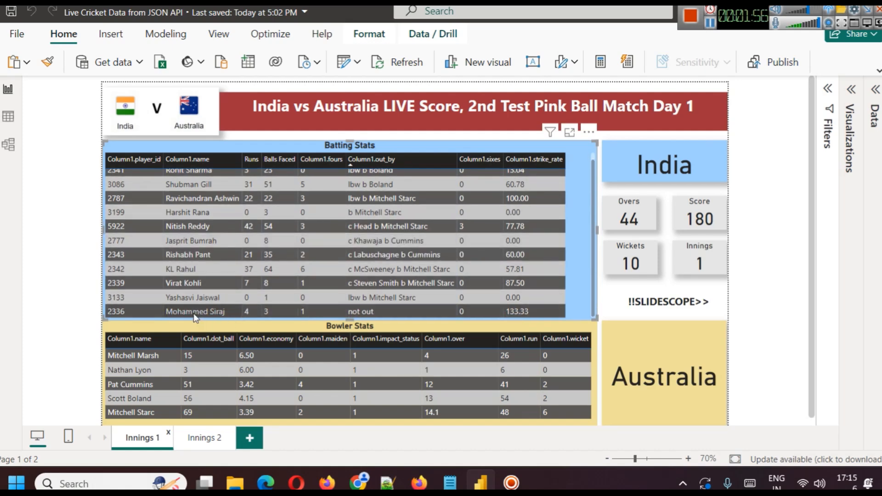
pyautogui.scroll(1, 520, 247)
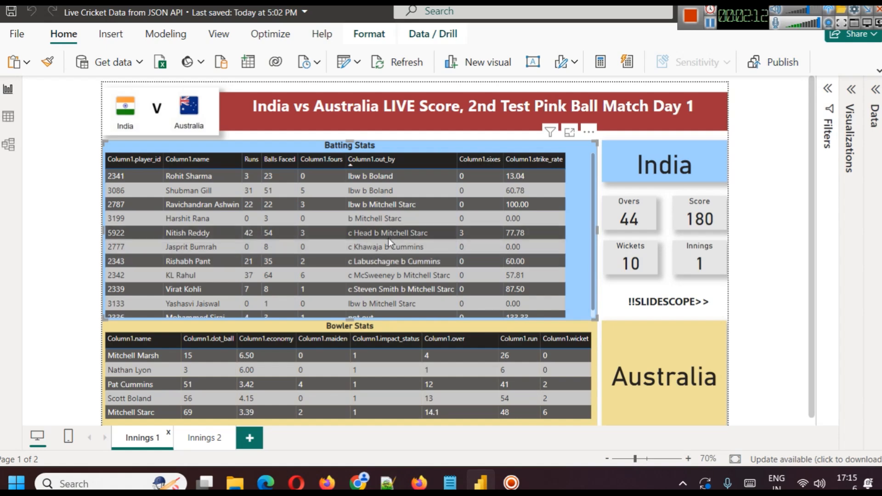
pyautogui.scroll(-1, 445, 373)
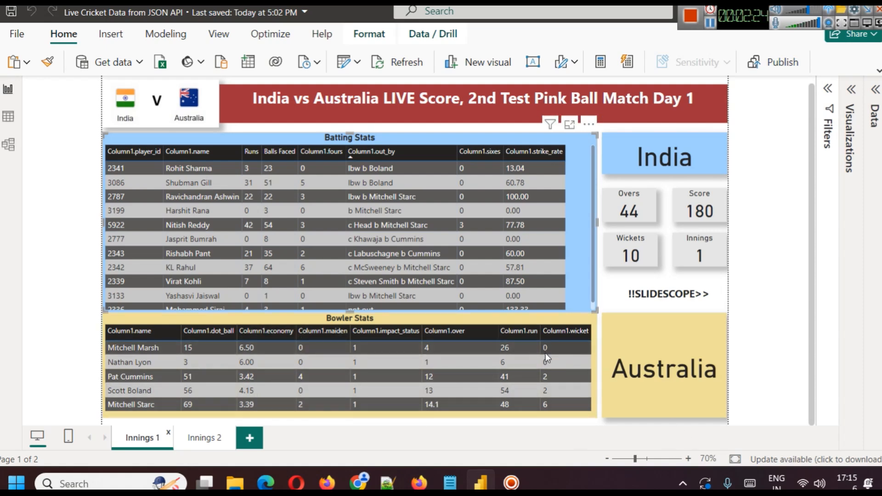
pyautogui.click(451, 335)
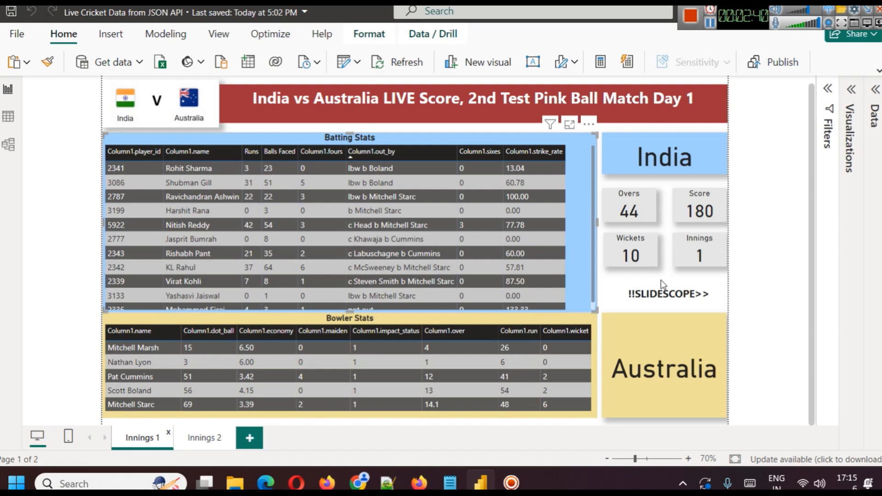
pyautogui.click(208, 426)
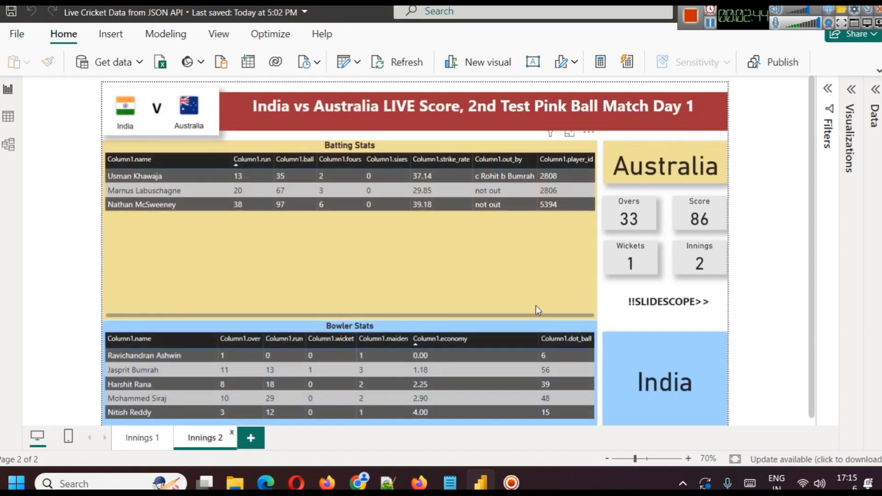
# Switch to Chrome, review the Cricket Live Line API's pricing plans on RapidAPI, and return to its overview.
pyautogui.click(354, 475)
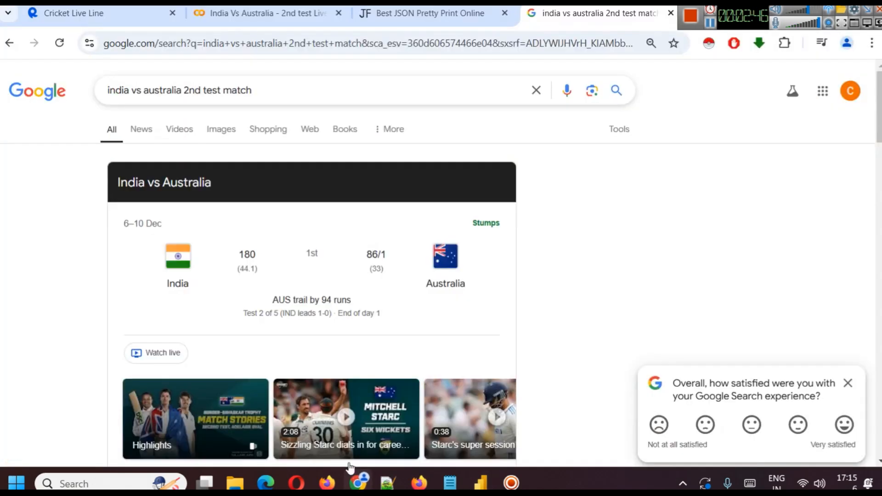
pyautogui.click(98, 13)
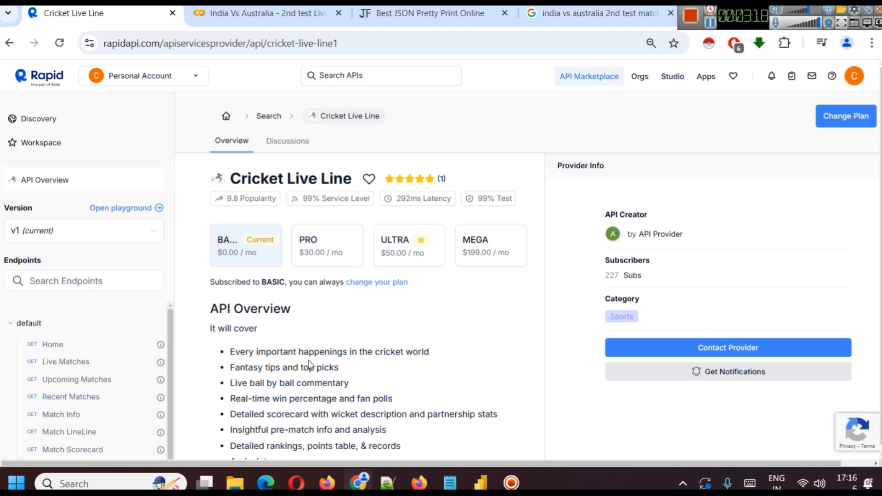
pyautogui.click(238, 251)
pyautogui.scroll(-3, 189, 283)
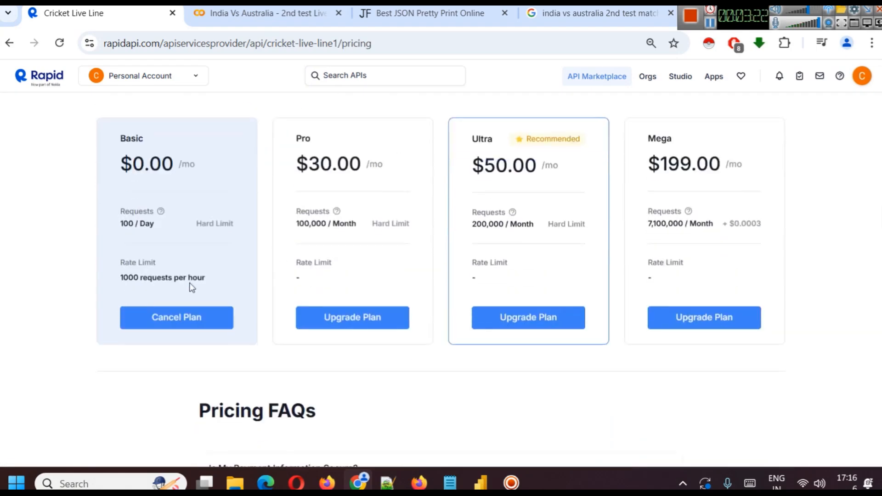
pyautogui.scroll(1, 189, 271)
pyautogui.scroll(1, 188, 272)
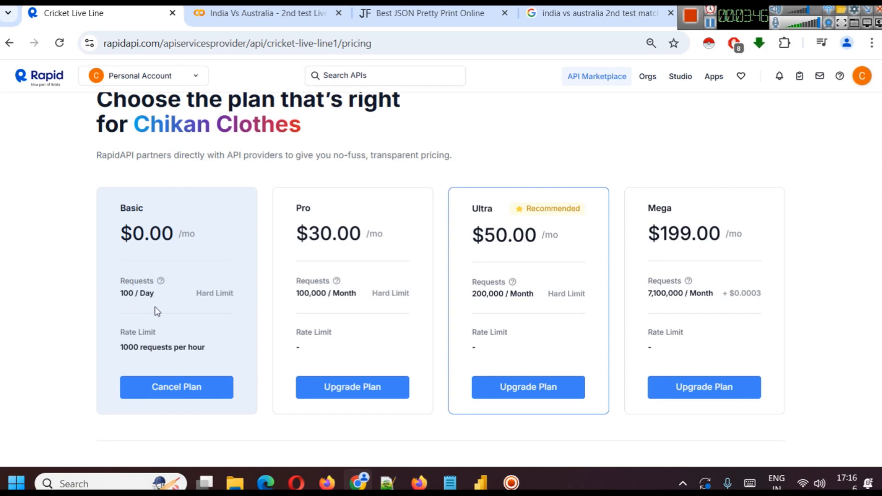
pyautogui.scroll(2, 155, 307)
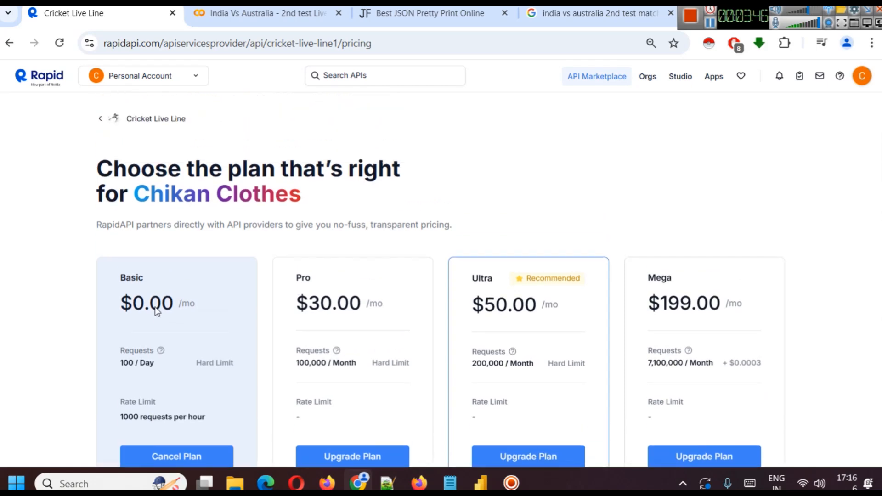
pyautogui.click(148, 121)
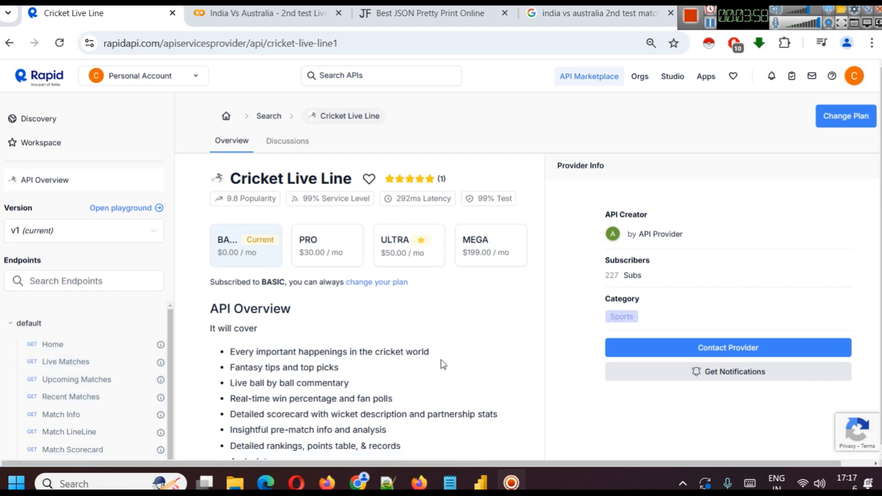
# Switch to the Notepad notes and examine the API host, scorecard URL, match ID, and API key header and value.
pyautogui.click(455, 470)
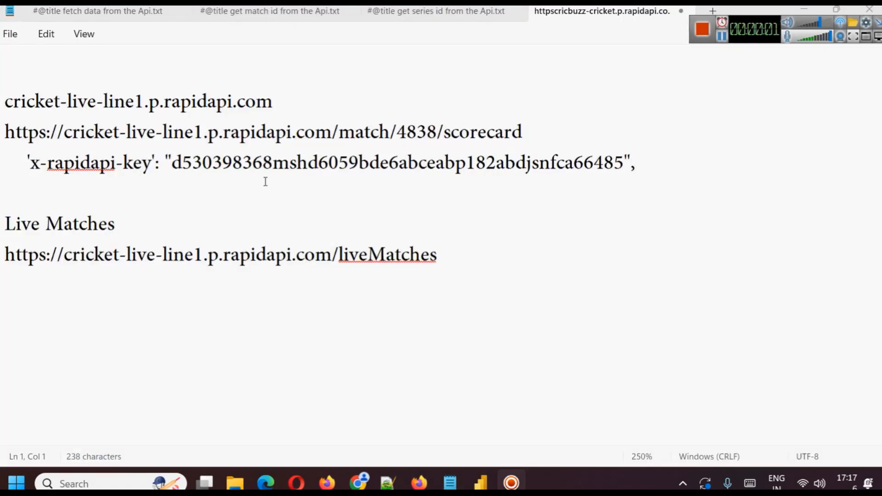
pyautogui.moveTo(5, 100); pyautogui.dragTo(216, 100)
pyautogui.click(288, 87)
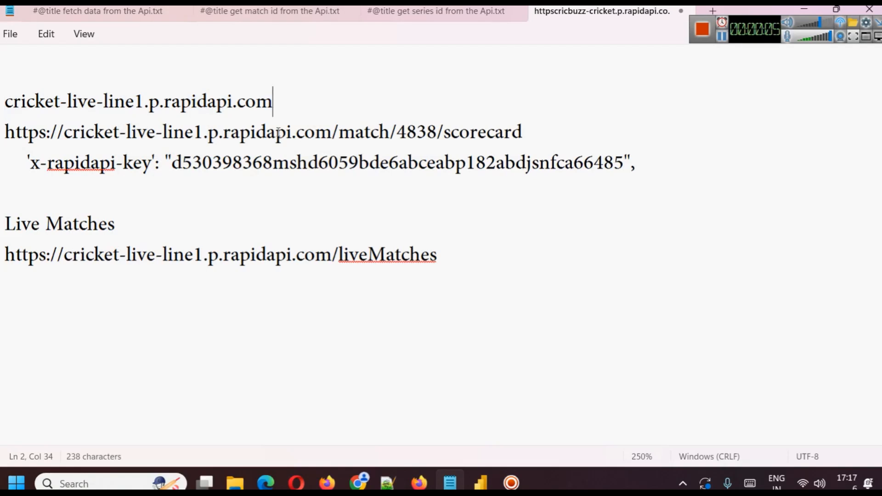
pyautogui.moveTo(3, 132); pyautogui.dragTo(534, 127)
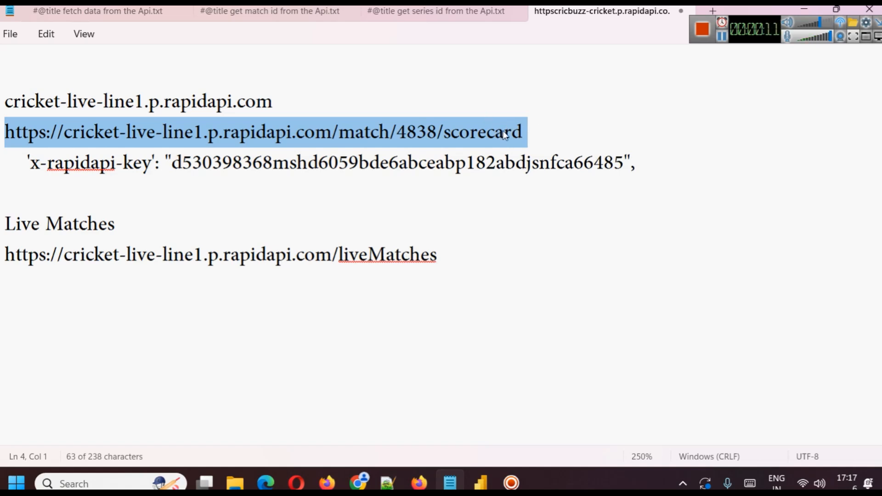
pyautogui.click(379, 133)
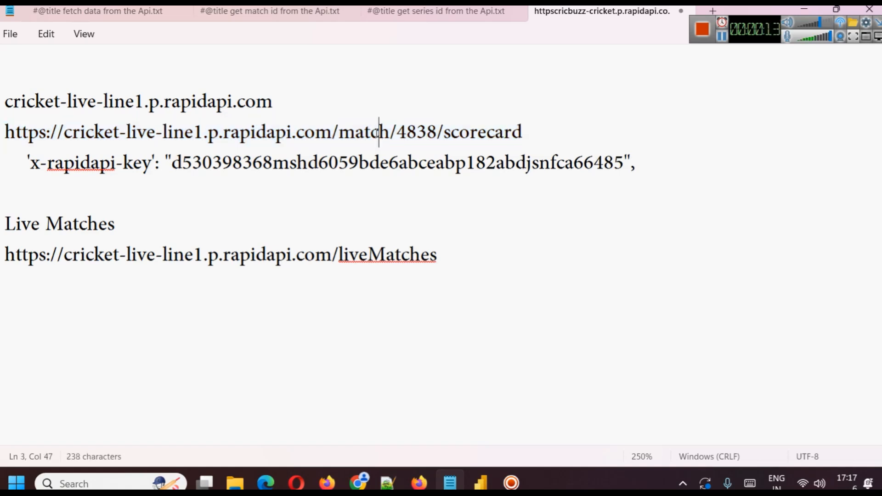
pyautogui.doubleClick(419, 133)
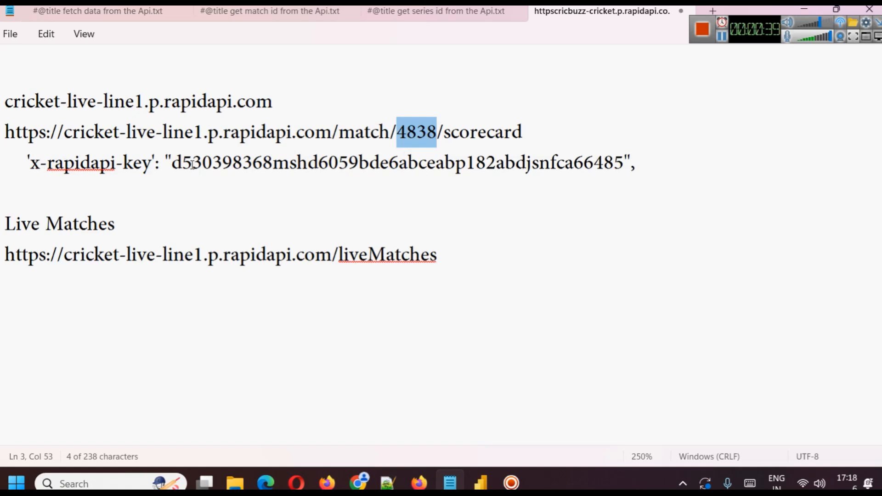
pyautogui.moveTo(171, 164); pyautogui.dragTo(627, 162)
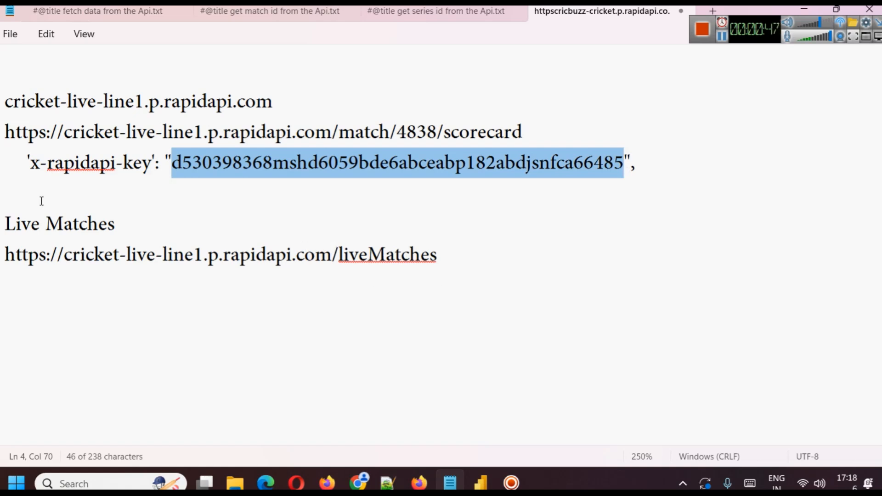
pyautogui.moveTo(28, 162); pyautogui.dragTo(151, 163)
# Add a "header" label above the x-rapidapi-key line, separated from the scorecard URL by a blank line.
pyautogui.click(578, 127)
pyautogui.press('Return')
pyautogui.press('Return')
pyautogui.write('header')
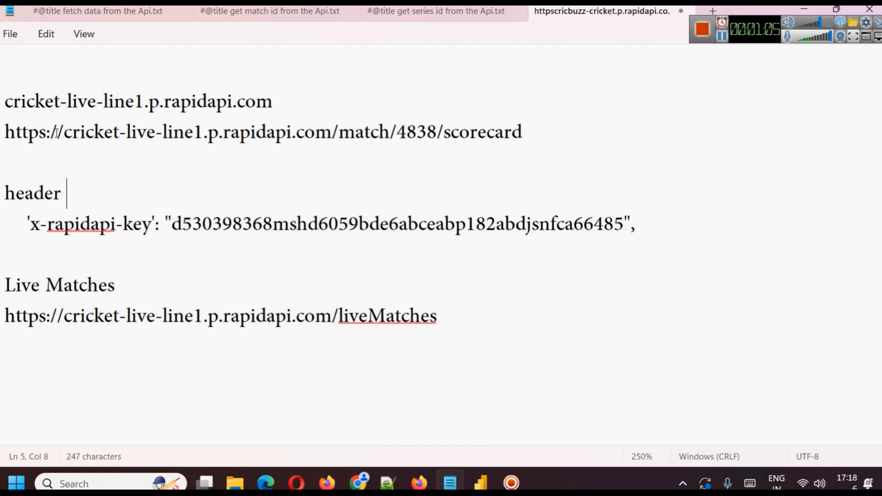
# Insert a "host" label on its own line directly above the scorecard URL.
pyautogui.moveTo(7, 132); pyautogui.dragTo(628, 139)
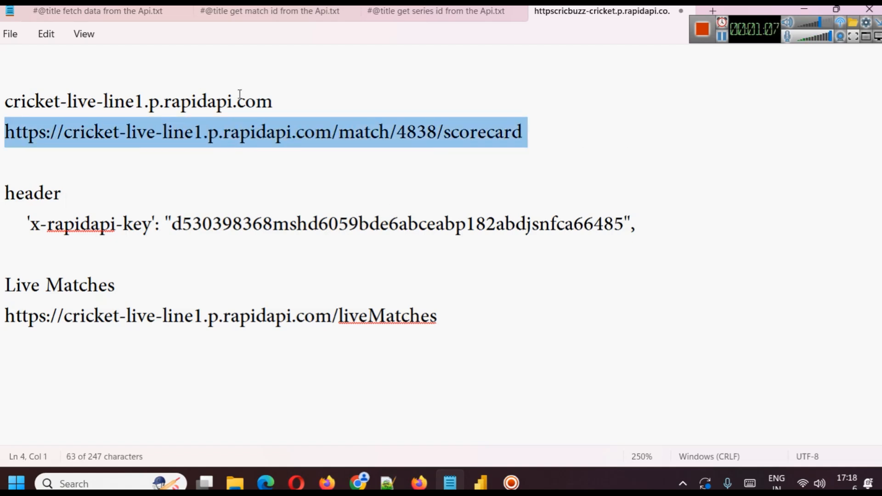
pyautogui.click(348, 93)
pyautogui.press('Return')
pyautogui.write('host')
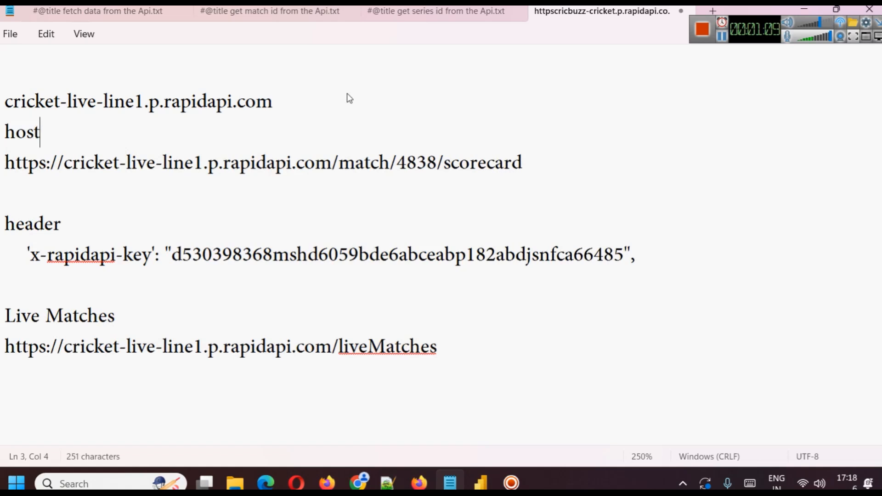
# Add a "value" label on the header line, tabbed over to sit above the API key's value.
pyautogui.moveTo(123, 254); pyautogui.dragTo(115, 254)
pyautogui.doubleClick(222, 254)
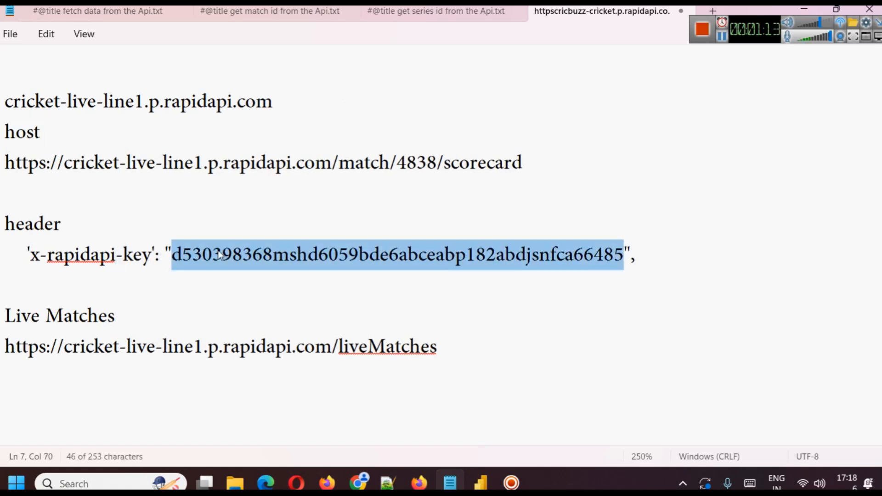
pyautogui.click(250, 213)
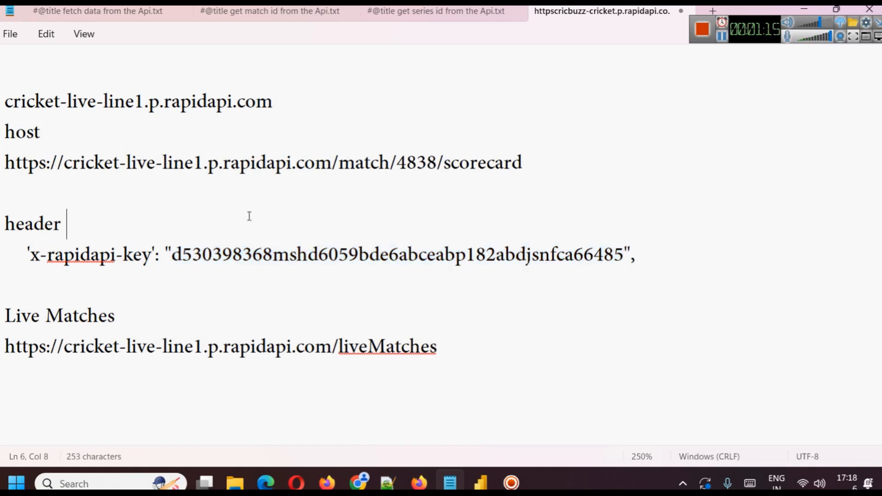
pyautogui.press('Tab')
pyautogui.press('Tab')
pyautogui.press('Tab')
pyautogui.press('Tab')
pyautogui.write('value')
# Examine the match/4838/scorecard part of the scorecard URL and the liveMatches part of the Live Matches URL.
pyautogui.moveTo(339, 165); pyautogui.dragTo(437, 170)
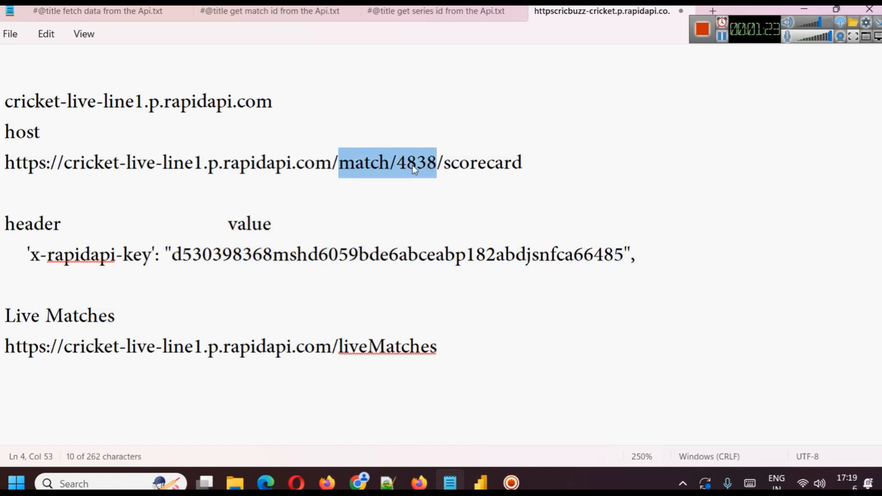
pyautogui.doubleClick(488, 165)
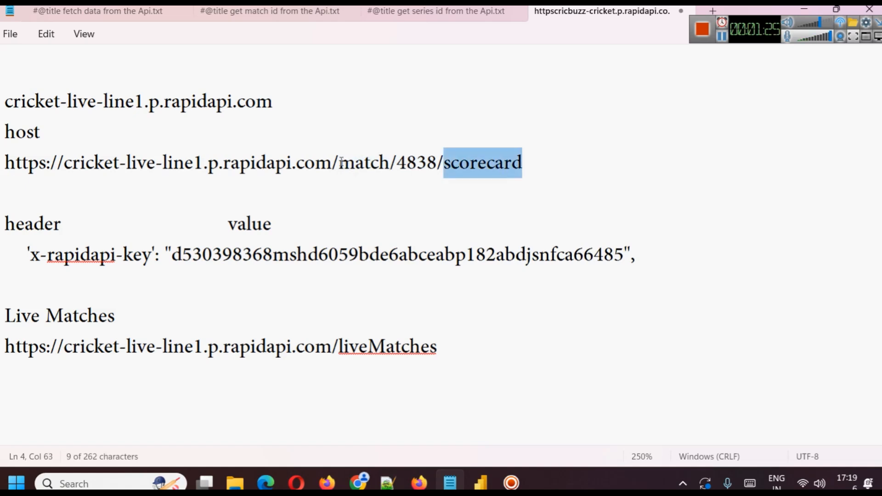
pyautogui.moveTo(341, 163); pyautogui.dragTo(594, 164)
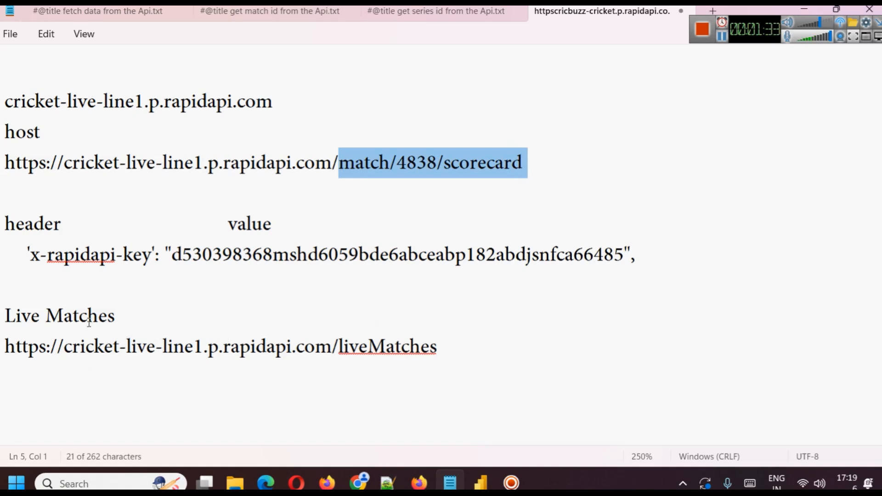
pyautogui.moveTo(368, 346); pyautogui.dragTo(523, 349)
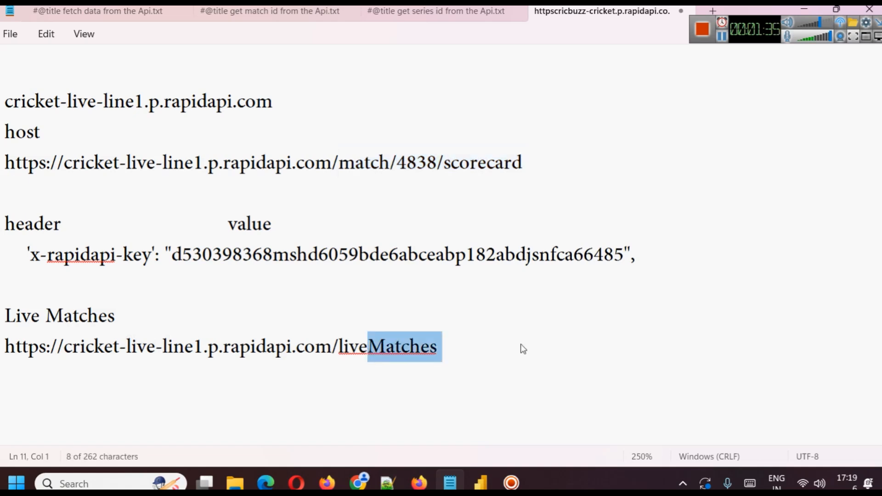
pyautogui.click(409, 347)
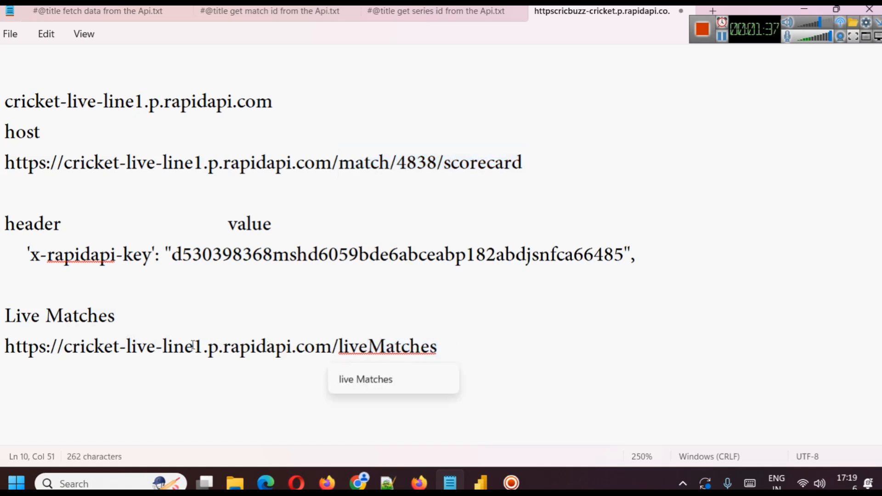
pyautogui.click(468, 347)
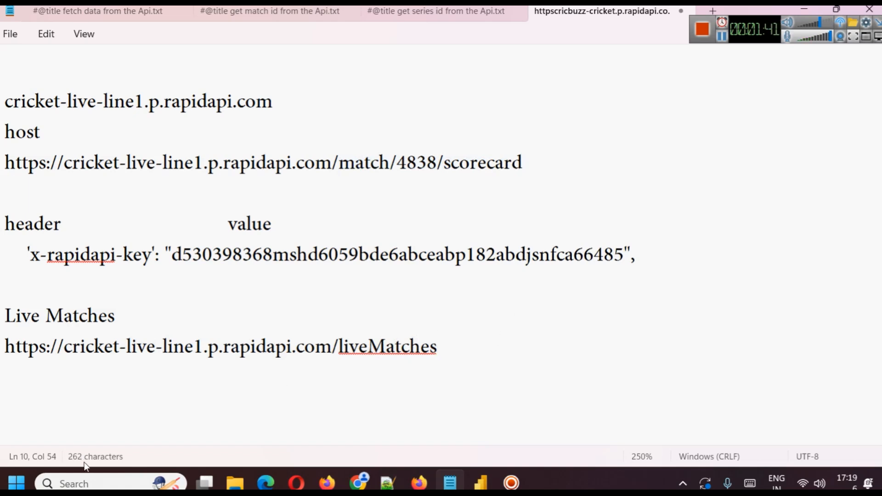
# Launch Power BI Desktop with a blank report, dismiss the start screen and expand the ribbon to its full layout.
pyautogui.click(87, 483)
pyautogui.write('pw')
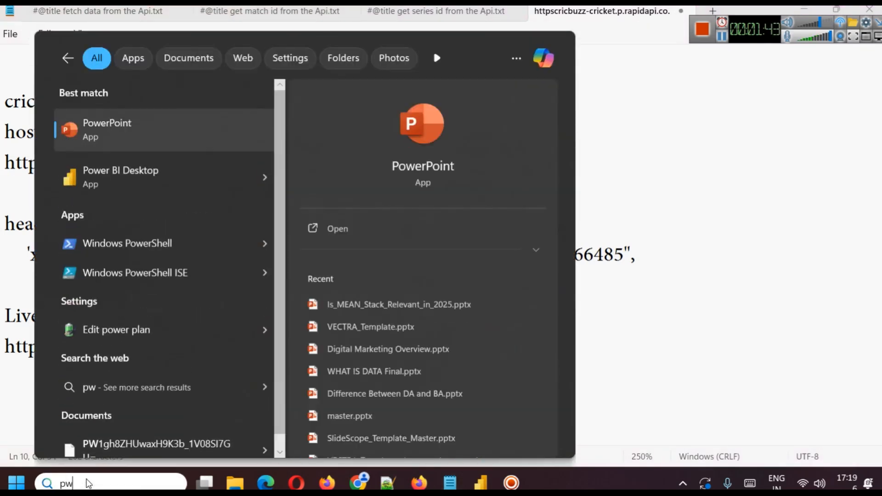
pyautogui.click(264, 177)
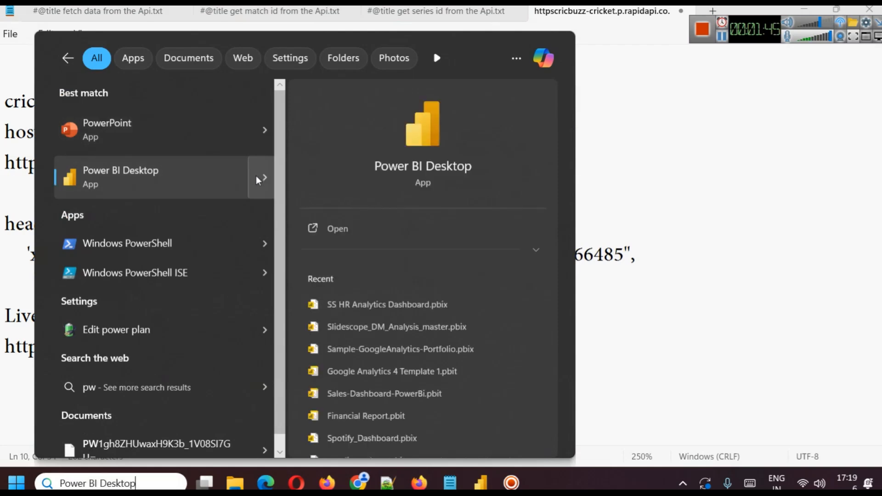
pyautogui.click(349, 228)
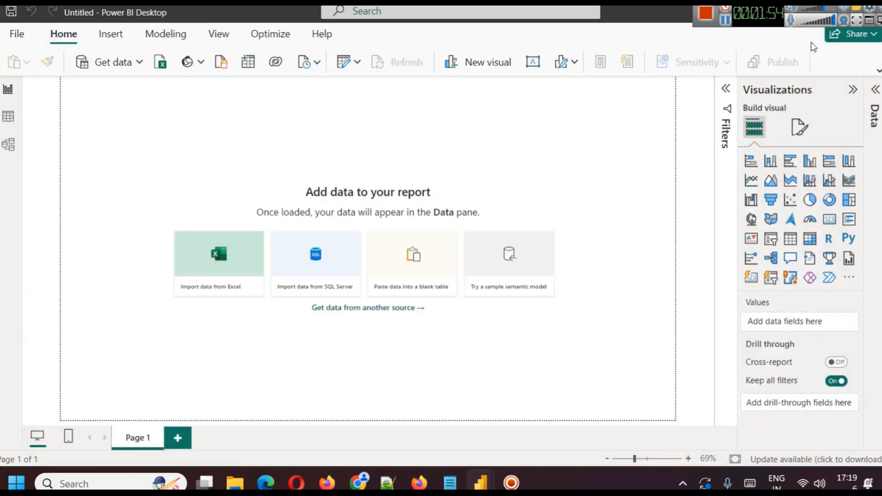
pyautogui.click(810, 38)
pyautogui.click(877, 71)
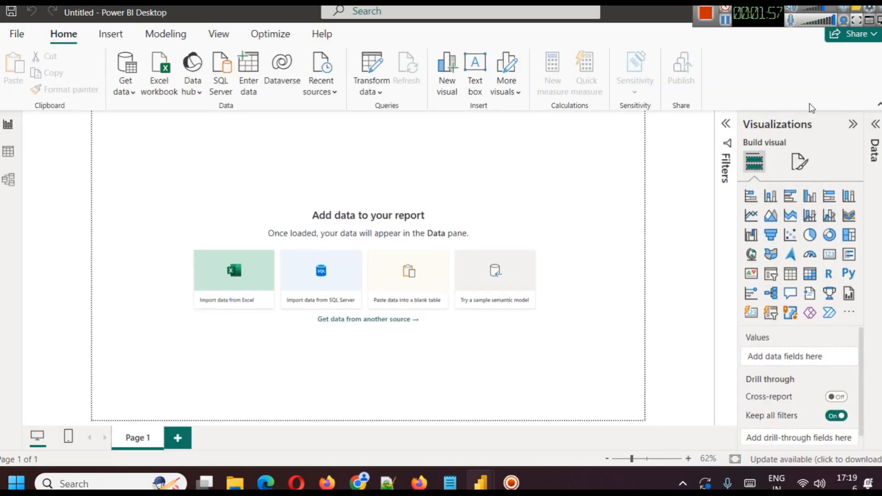
# Start a new Web data source connection in the untitled report and switch it to Advanced mode.
pyautogui.click(128, 94)
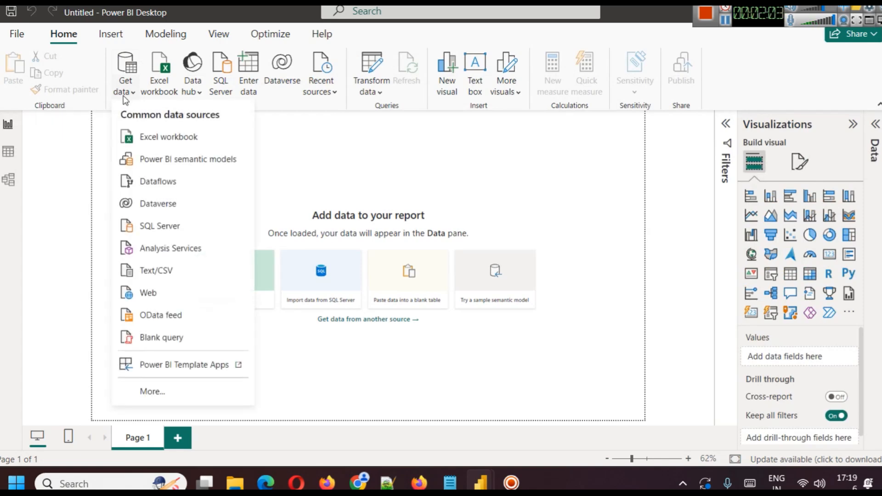
pyautogui.click(361, 480)
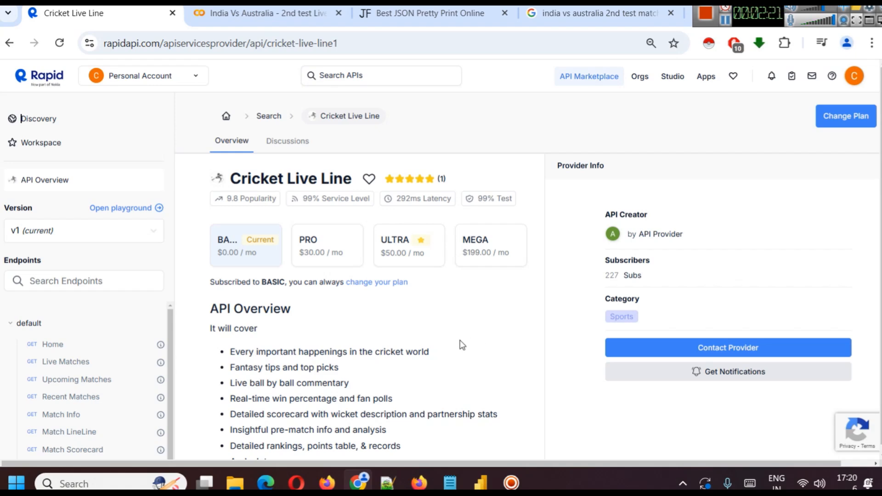
pyautogui.moveTo(480, 483)
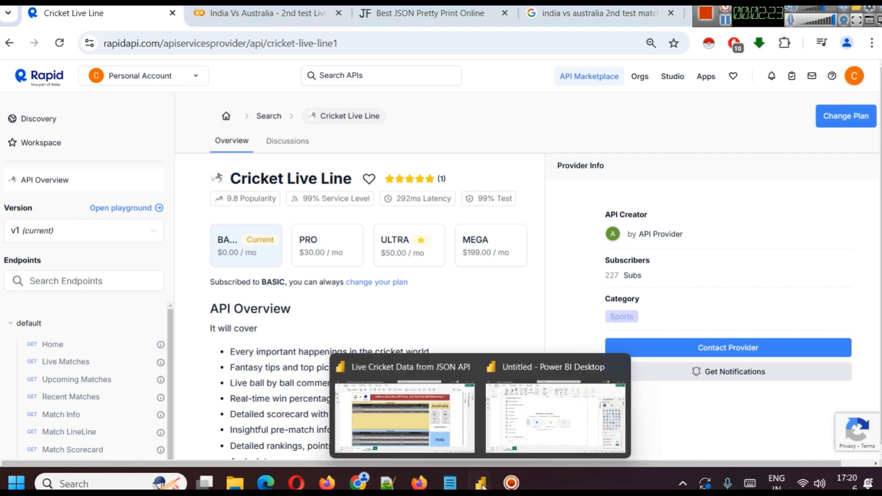
pyautogui.click(546, 404)
pyautogui.click(158, 295)
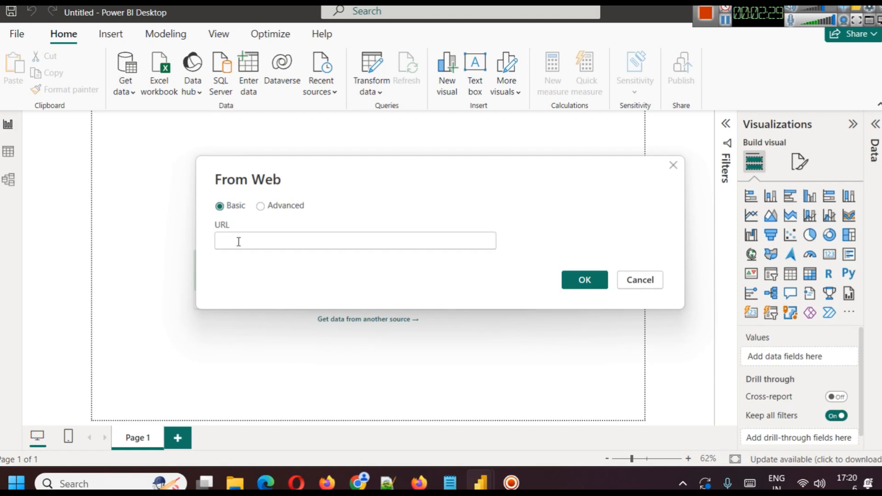
pyautogui.click(261, 207)
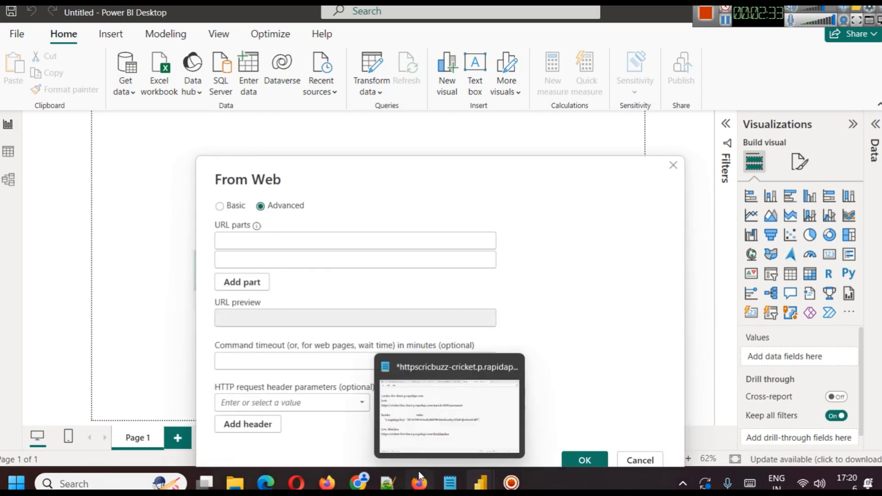
pyautogui.click(448, 484)
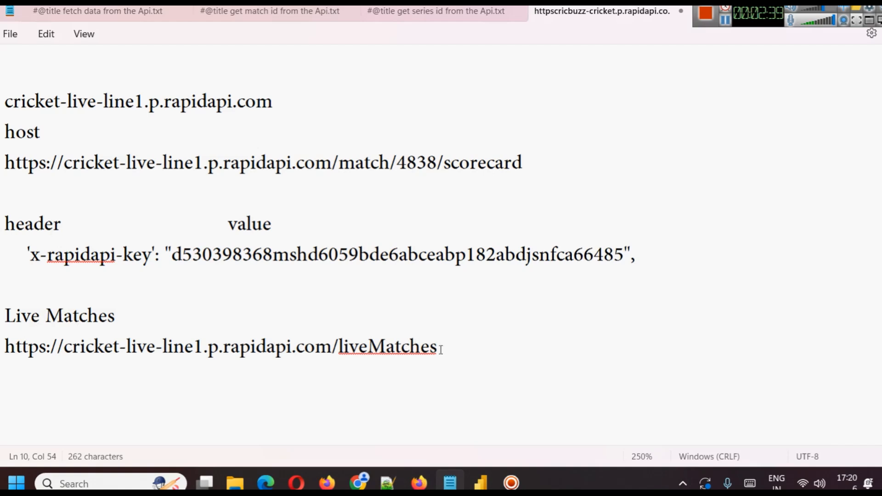
pyautogui.moveTo(441, 349); pyautogui.dragTo(0, 365)
pyautogui.hotkey('ctrl', 'c')
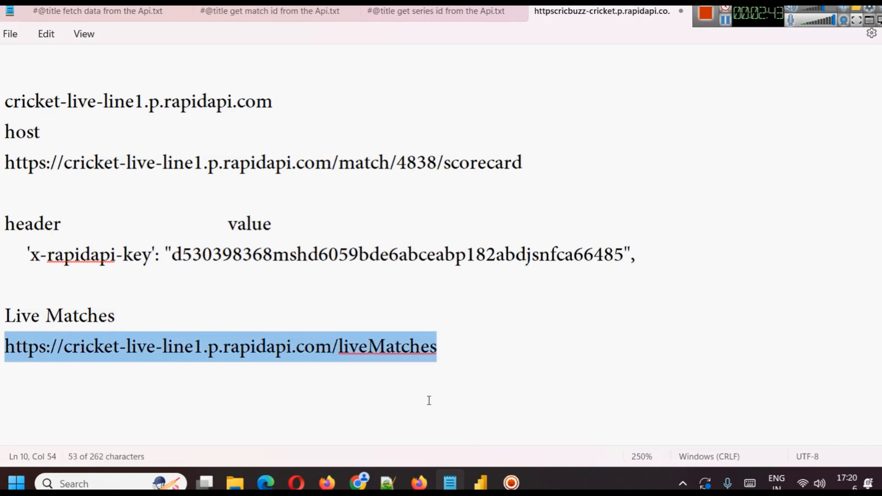
pyautogui.moveTo(481, 482)
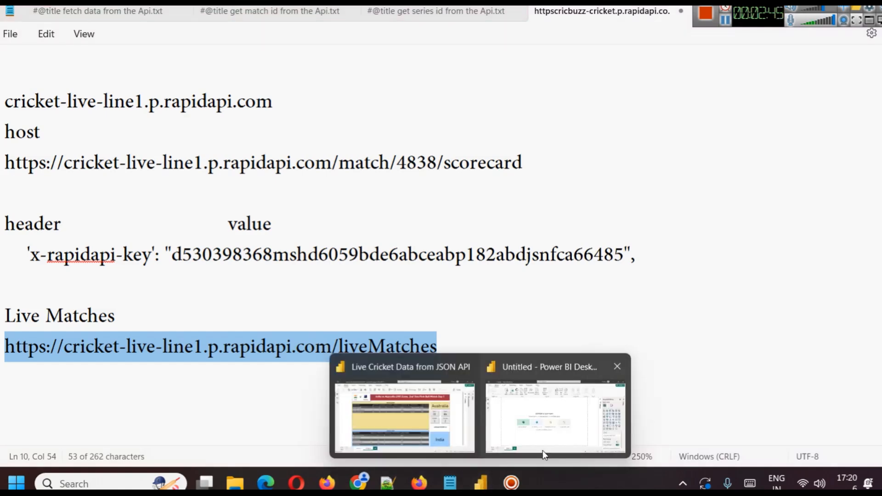
pyautogui.click(555, 413)
pyautogui.hotkey('ctrl', 'v')
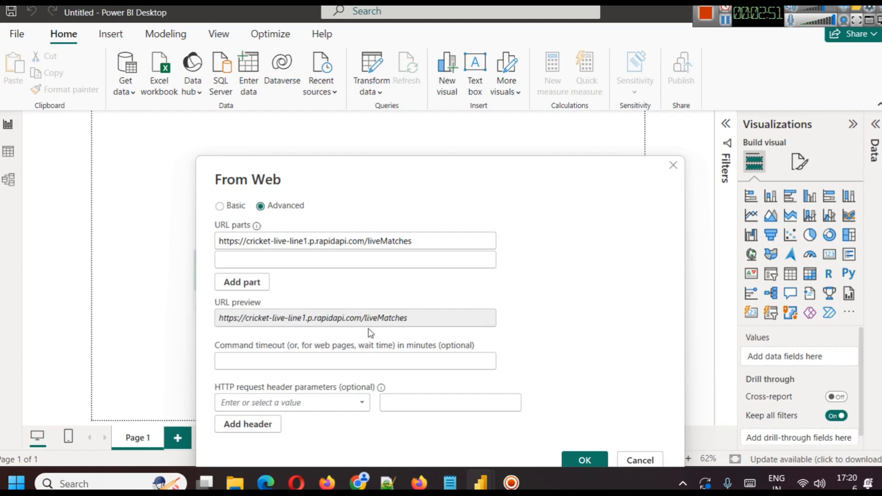
# Copy the header name x-rapidapi-key from the Notepad notes into the web connection's HTTP request header name.
pyautogui.click(269, 402)
pyautogui.moveTo(450, 482)
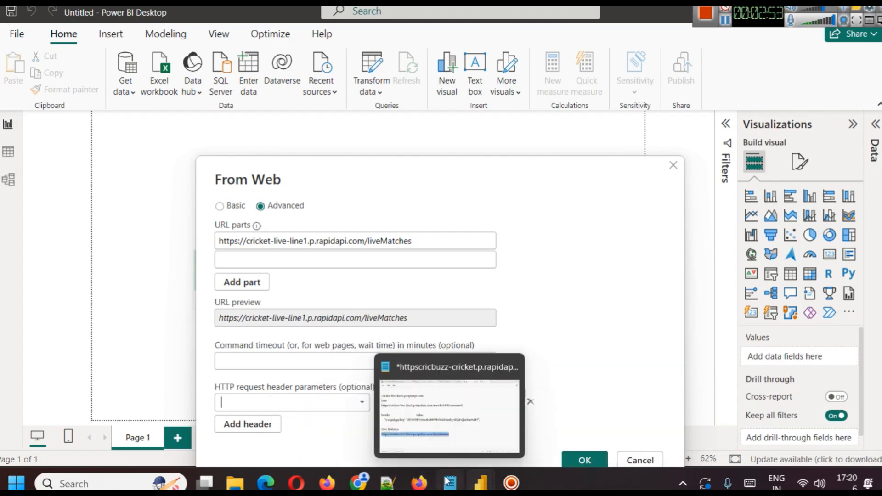
pyautogui.click(465, 406)
pyautogui.moveTo(30, 255); pyautogui.dragTo(152, 255)
pyautogui.hotkey('ctrl', 'c')
pyautogui.moveTo(491, 475)
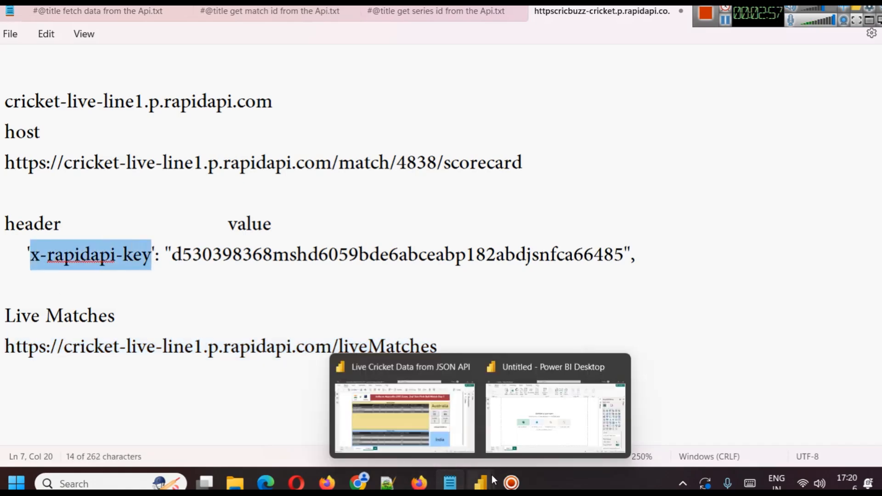
pyautogui.click(551, 404)
pyautogui.click(298, 400)
pyautogui.hotkey('ctrl', 'v')
# Paste the API key from the Notepad notes as the x-rapidapi-key header's value and connect to the web source.
pyautogui.click(417, 402)
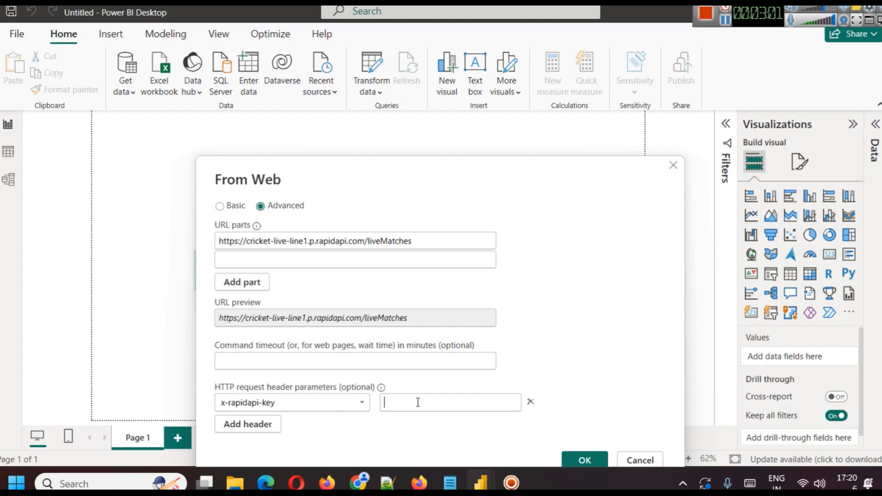
pyautogui.click(457, 468)
pyautogui.moveTo(172, 254); pyautogui.dragTo(624, 262)
pyautogui.hotkey('ctrl', 'c')
pyautogui.moveTo(493, 480)
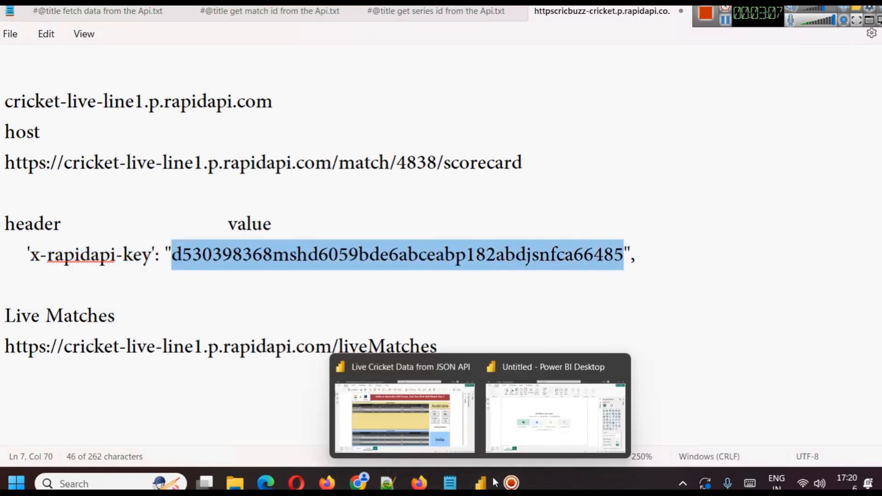
pyautogui.click(533, 436)
pyautogui.click(418, 397)
pyautogui.hotkey('ctrl', 'v')
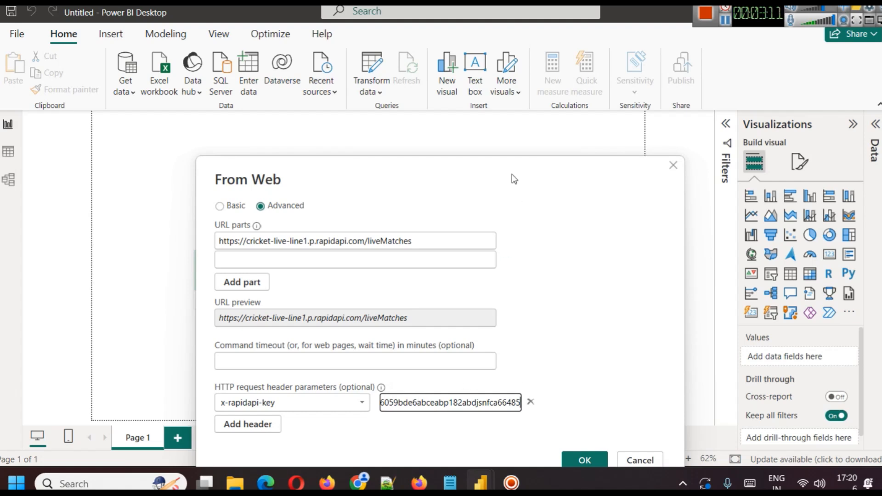
pyautogui.moveTo(512, 173); pyautogui.dragTo(502, 108)
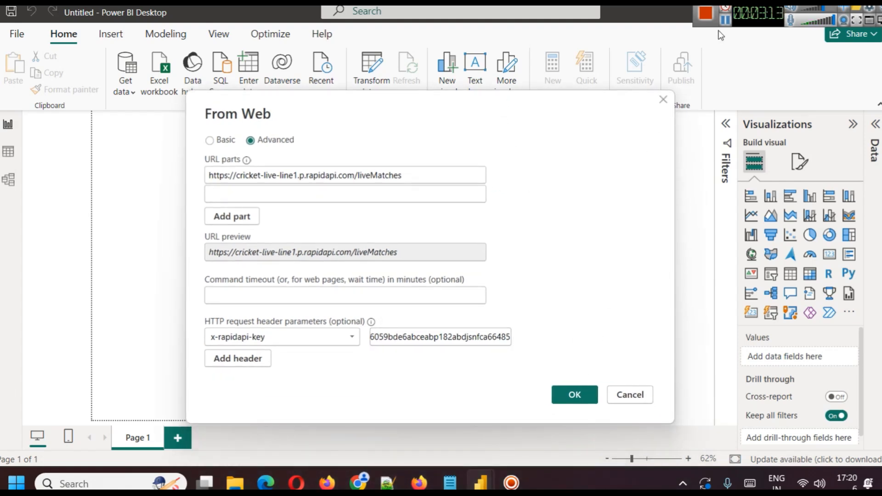
pyautogui.press('Return')
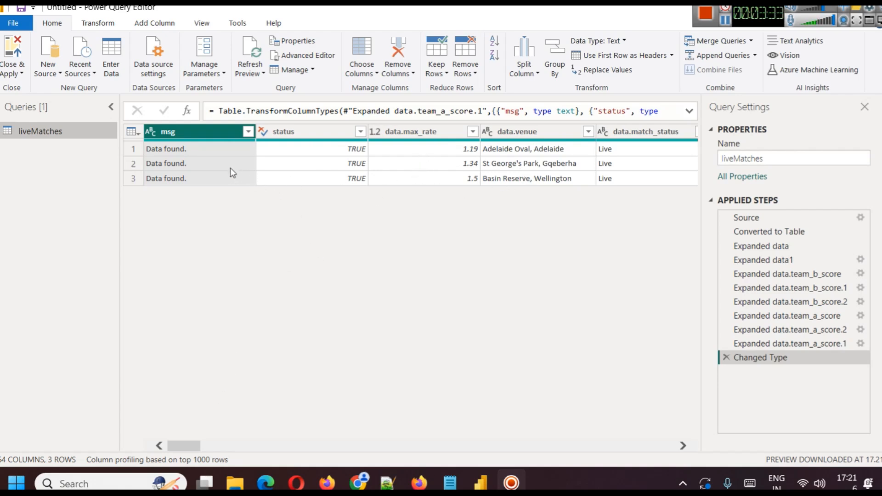
pyautogui.click(450, 482)
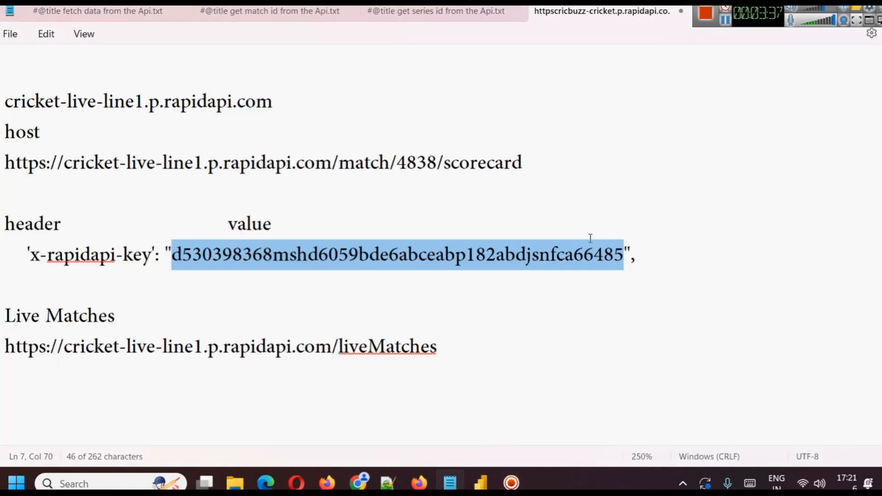
pyautogui.moveTo(480, 483)
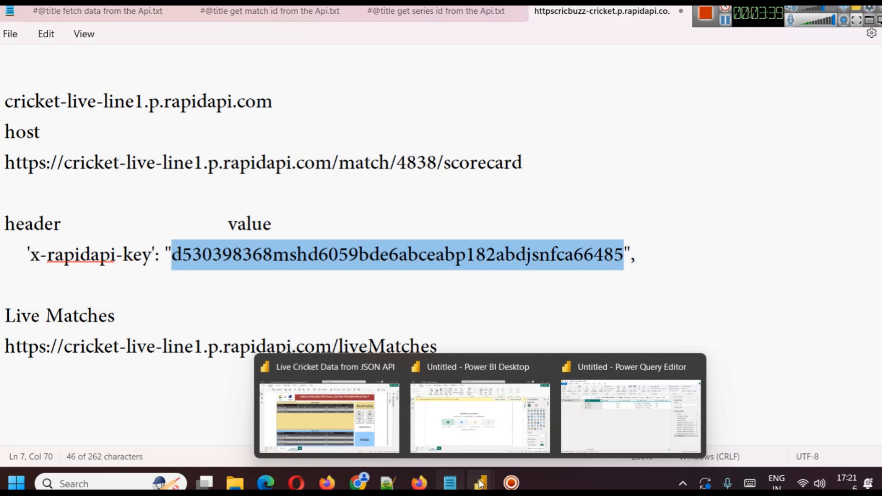
pyautogui.click(606, 429)
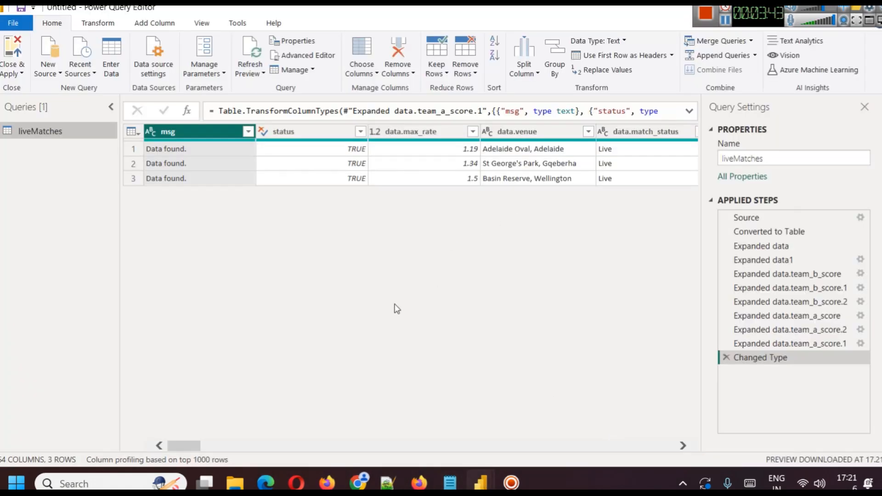
# Examine the liveMatches query's columns for venue, series, match ID, teams and scores, including the first row's data.match_id.
pyautogui.moveTo(186, 446); pyautogui.dragTo(215, 453)
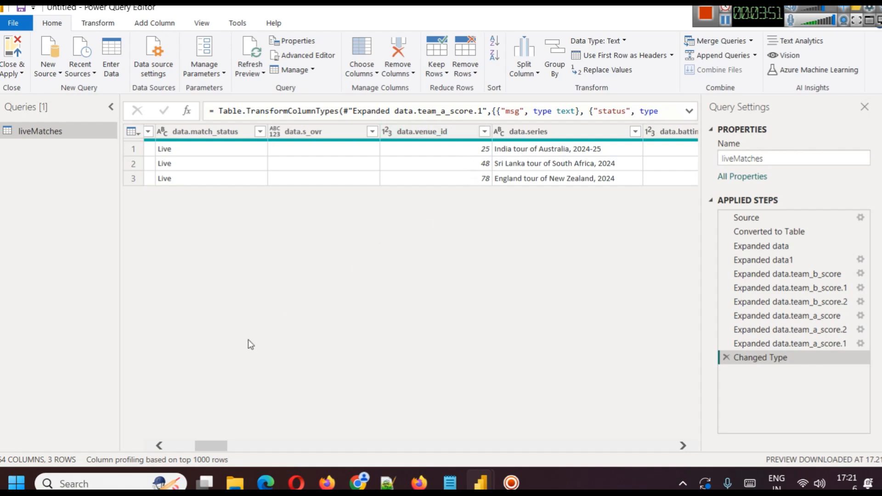
pyautogui.moveTo(221, 446); pyautogui.dragTo(733, 441)
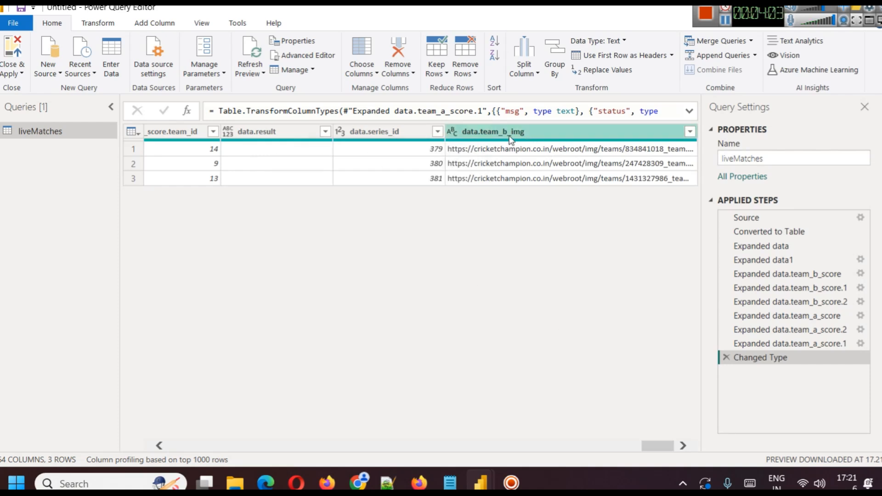
pyautogui.moveTo(657, 444); pyautogui.dragTo(125, 345)
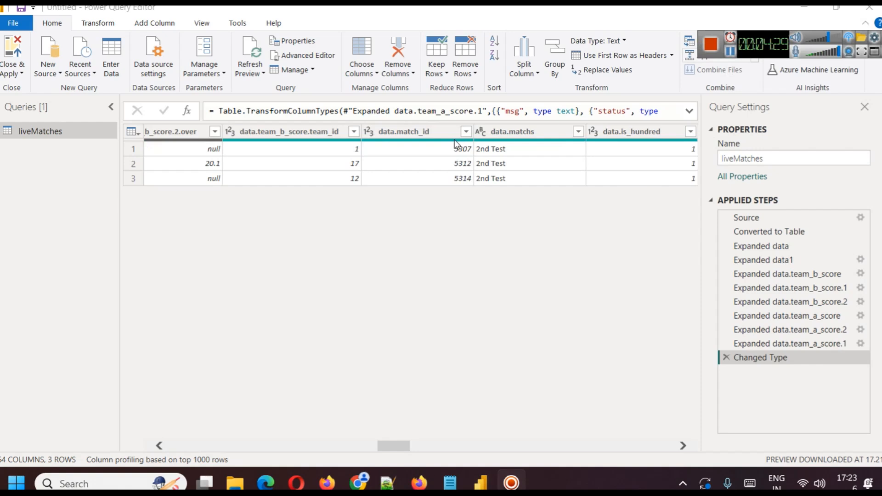
pyautogui.click(452, 152)
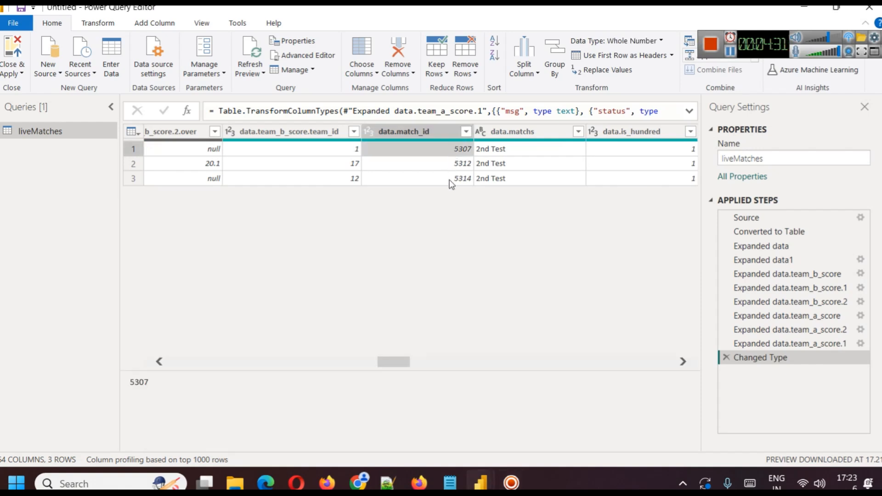
pyautogui.moveTo(394, 361); pyautogui.dragTo(141, 359)
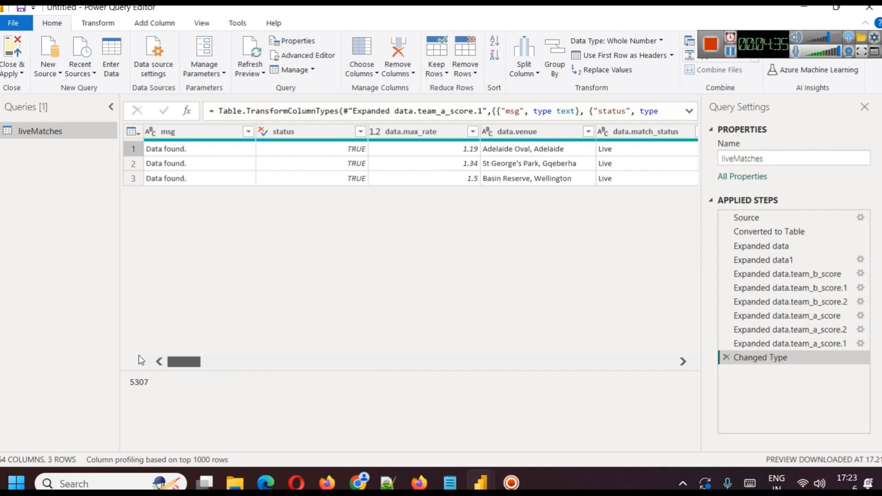
pyautogui.moveTo(141, 360); pyautogui.dragTo(291, 382)
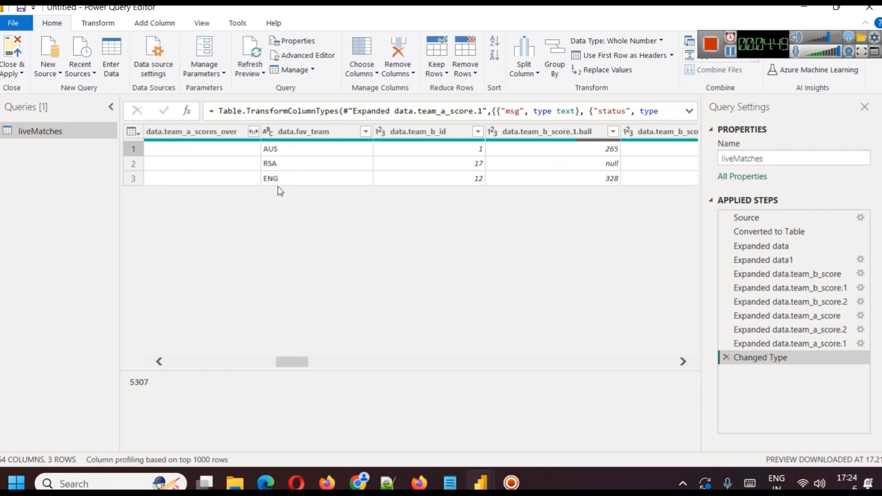
pyautogui.moveTo(286, 363); pyautogui.dragTo(398, 369)
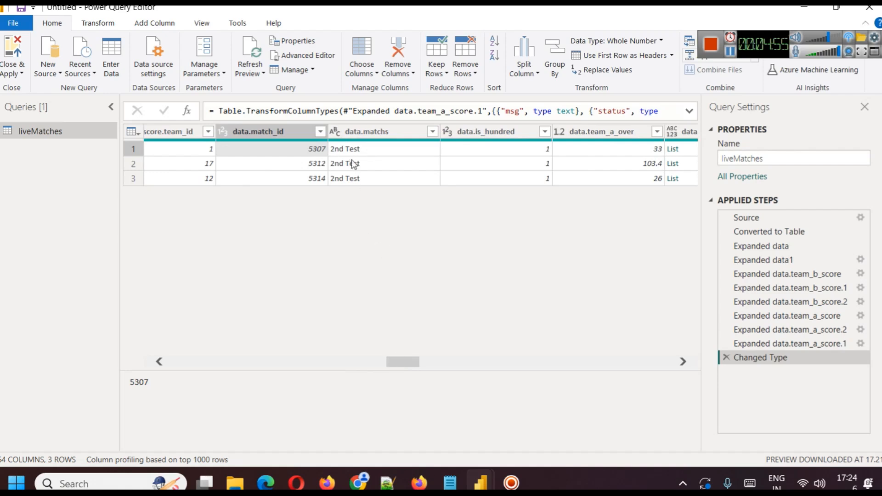
pyautogui.moveTo(407, 364); pyautogui.dragTo(479, 366)
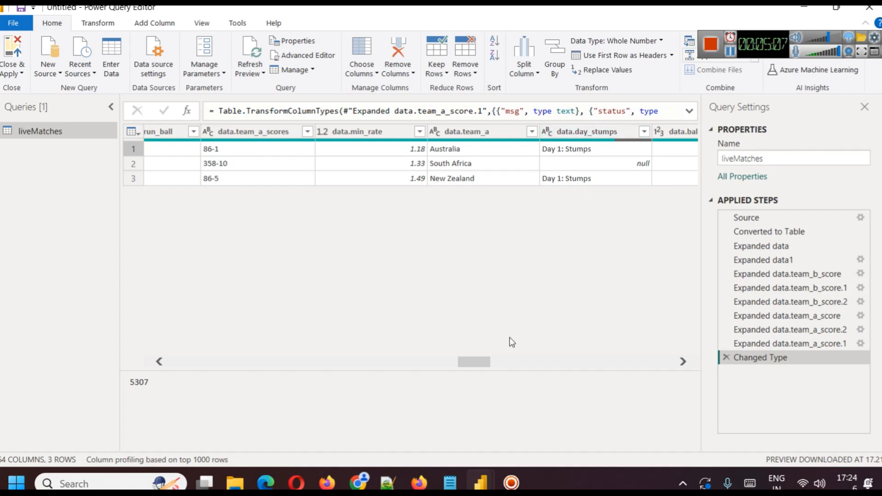
pyautogui.moveTo(472, 366); pyautogui.dragTo(117, 368)
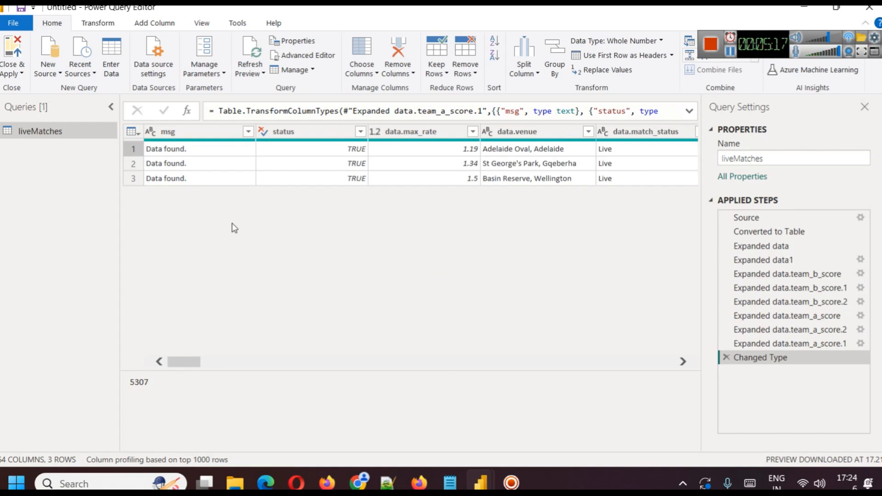
pyautogui.moveTo(183, 367); pyautogui.dragTo(520, 388)
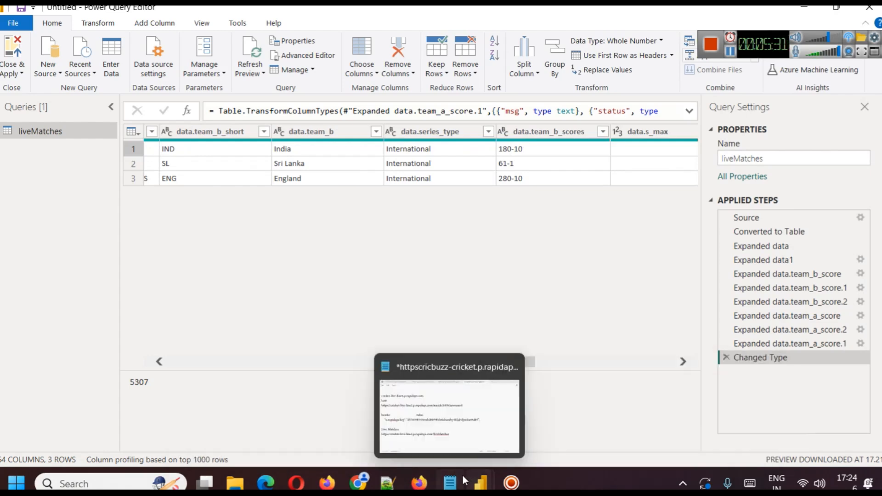
# Replace the match ID in the Notepad notes' scorecard URL with 5307 and return to the Power Query Editor.
pyautogui.click(461, 477)
pyautogui.doubleClick(415, 162)
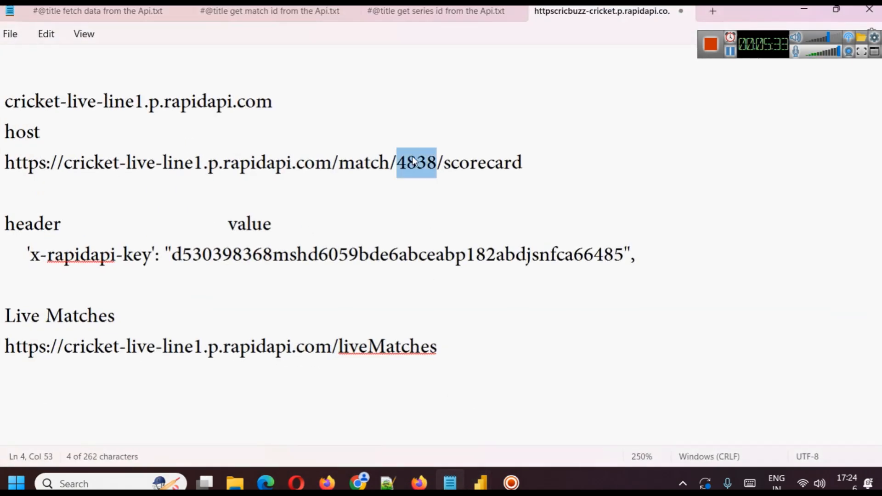
pyautogui.write('5307')
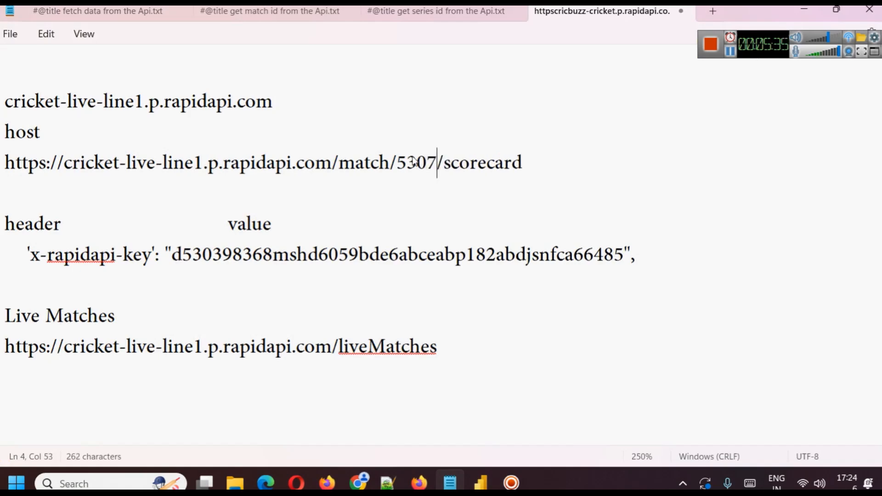
pyautogui.click(803, 9)
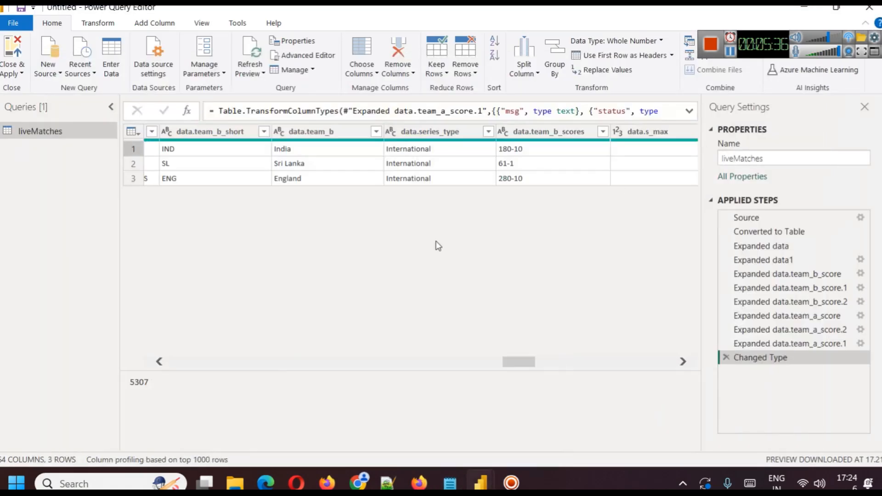
# Remove the bottom 2 rows from the liveMatches query, keeping only the India match.
pyautogui.rightClick(51, 134)
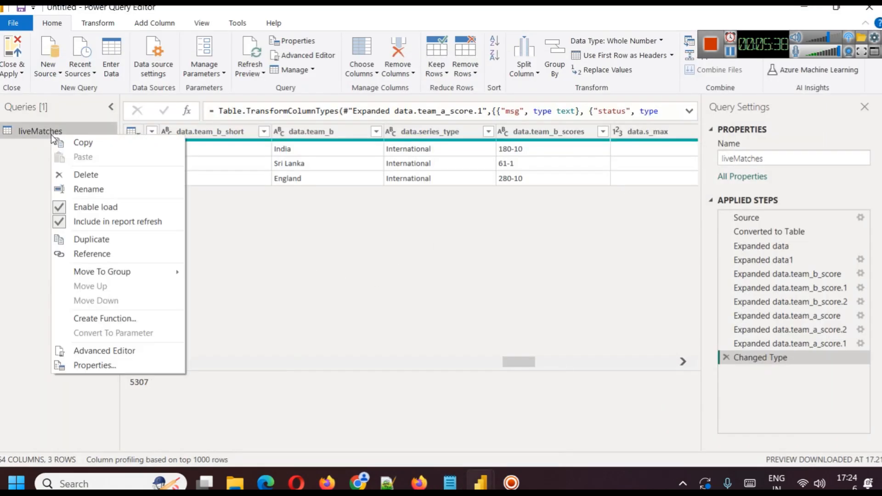
pyautogui.click(285, 258)
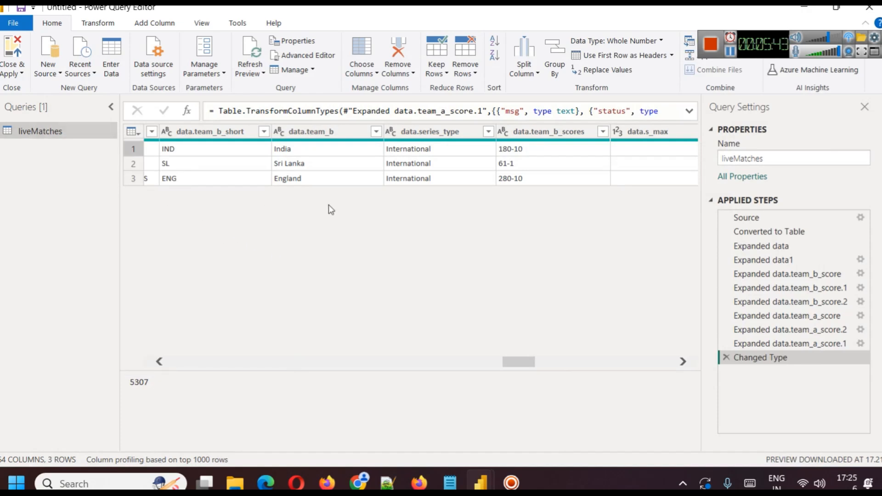
pyautogui.click(133, 163)
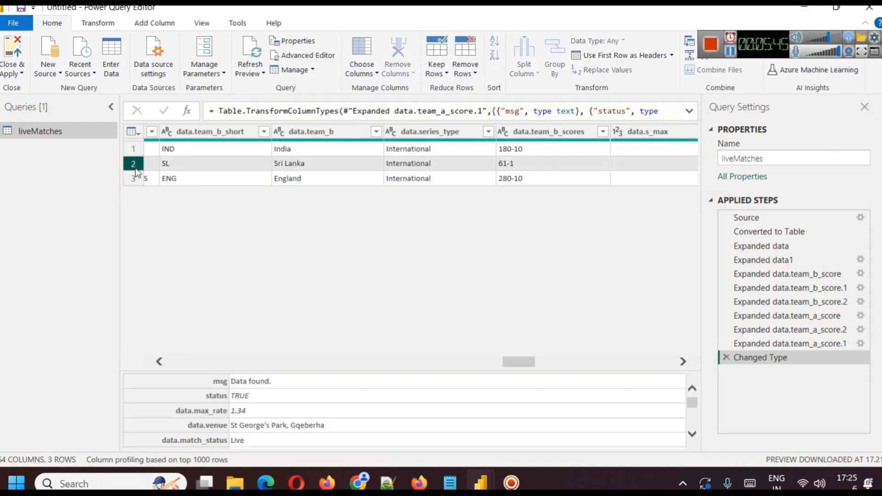
pyautogui.click(463, 76)
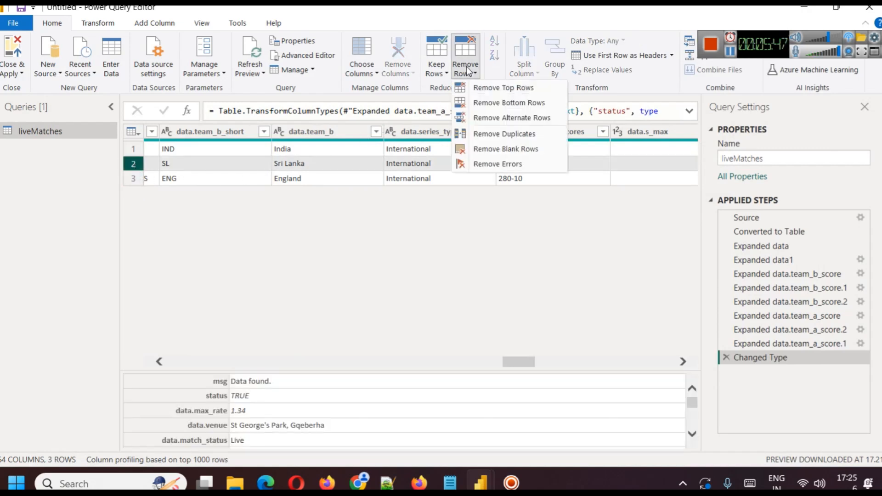
pyautogui.click(494, 103)
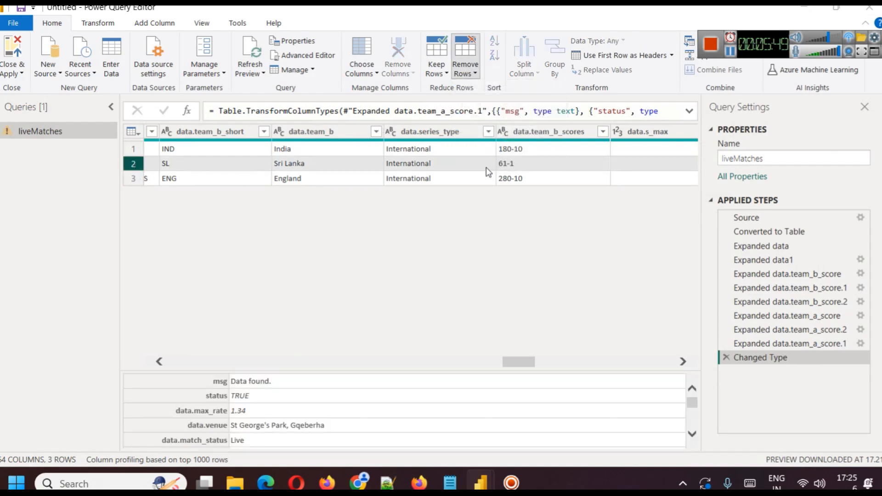
pyautogui.write('2')
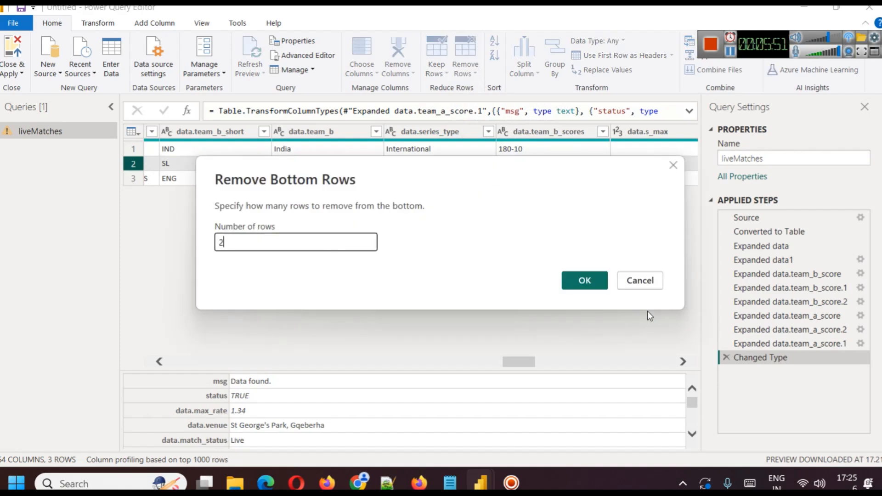
pyautogui.click(581, 289)
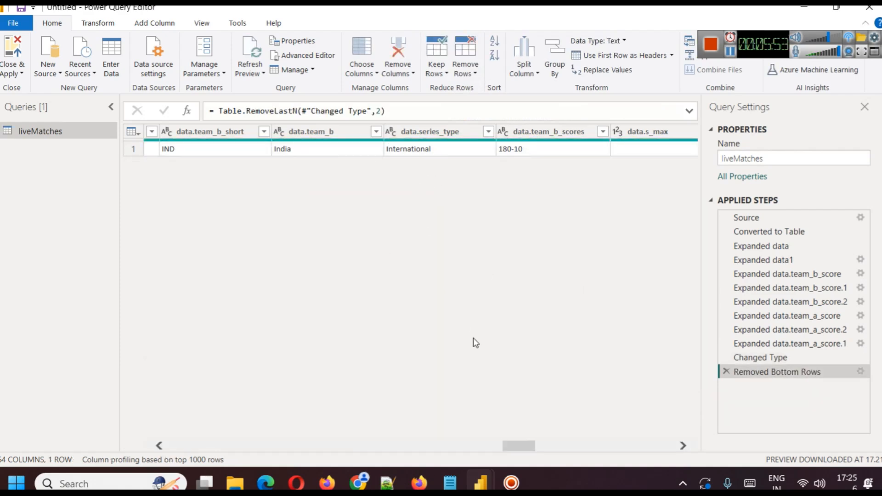
# Check the remaining row's data.match_id and rename the liveMatches query to matchdata.
pyautogui.moveTo(514, 437); pyautogui.dragTo(344, 452)
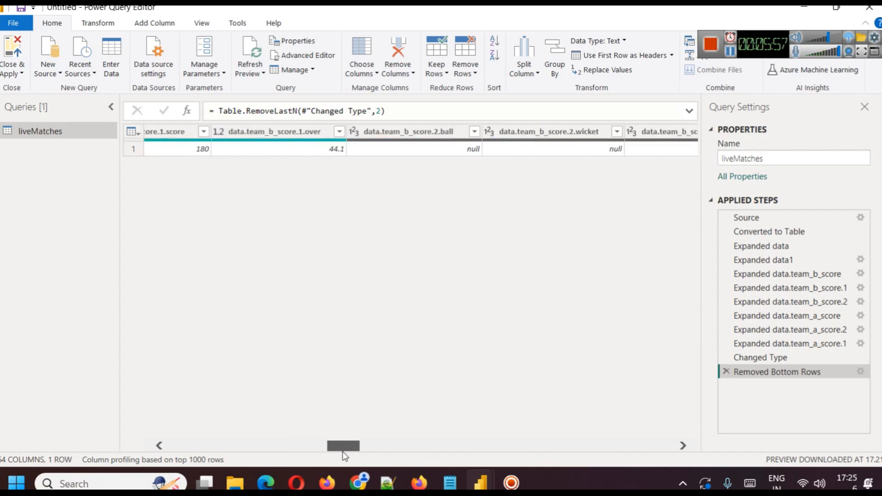
pyautogui.moveTo(341, 446); pyautogui.dragTo(390, 446)
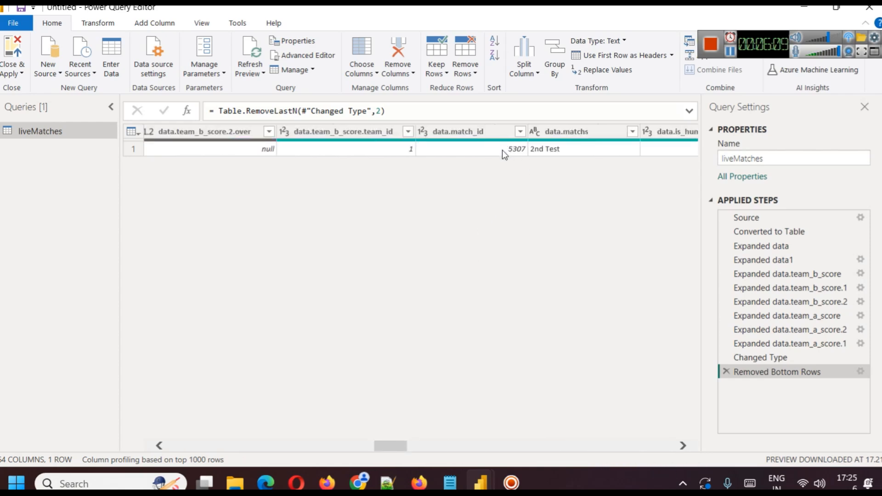
pyautogui.rightClick(31, 131)
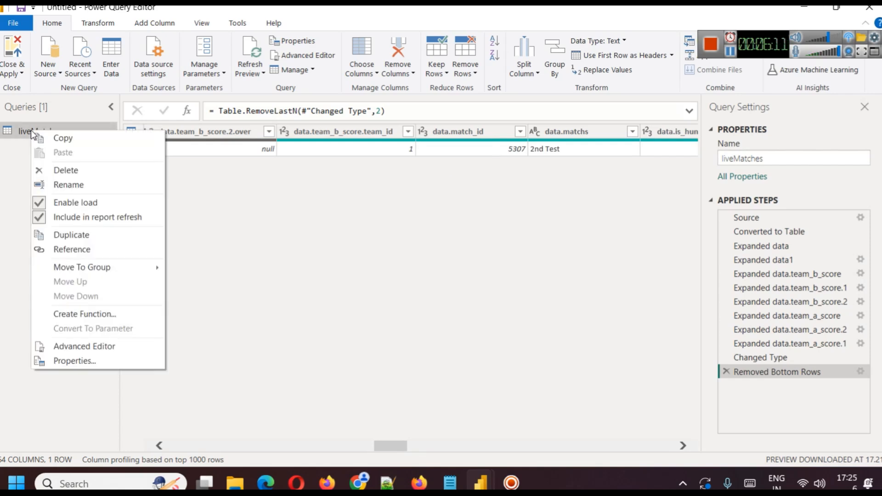
pyautogui.click(66, 186)
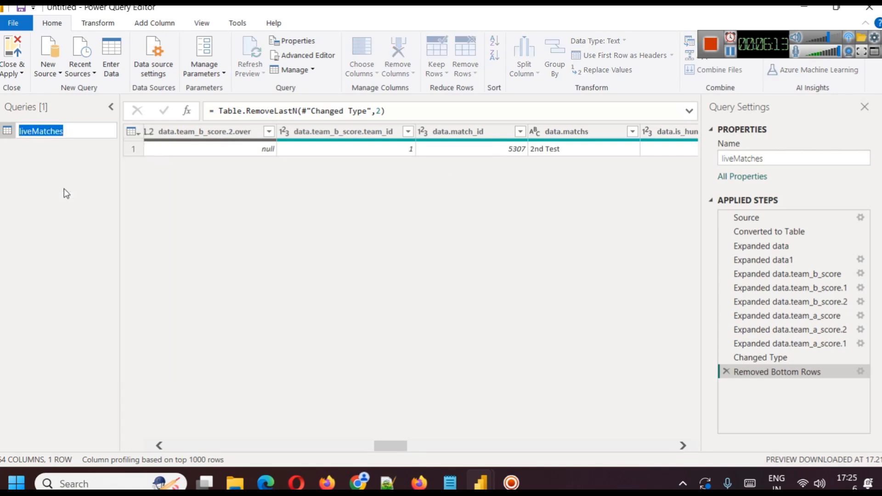
pyautogui.write('matchdata')
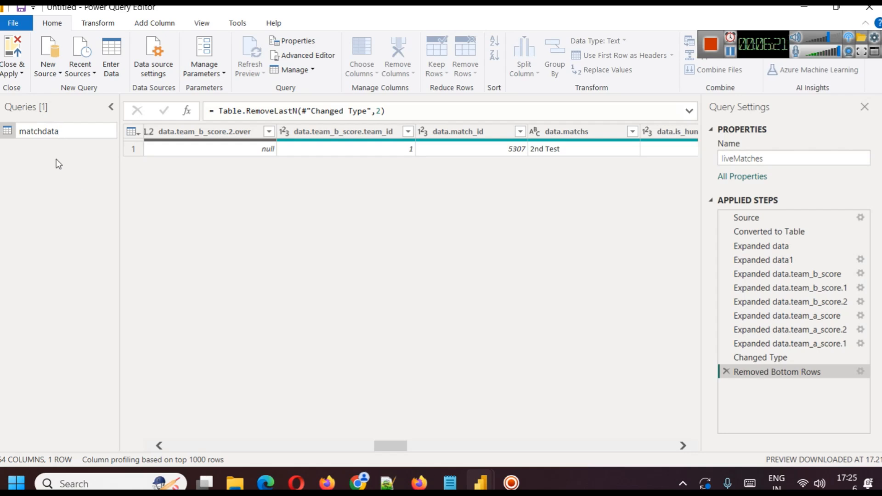
pyautogui.press('Return')
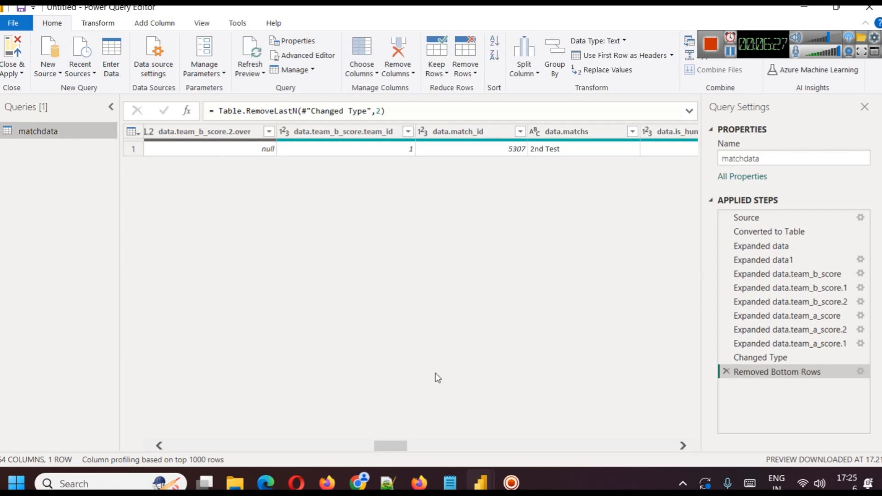
pyautogui.moveTo(452, 481)
pyautogui.click(445, 402)
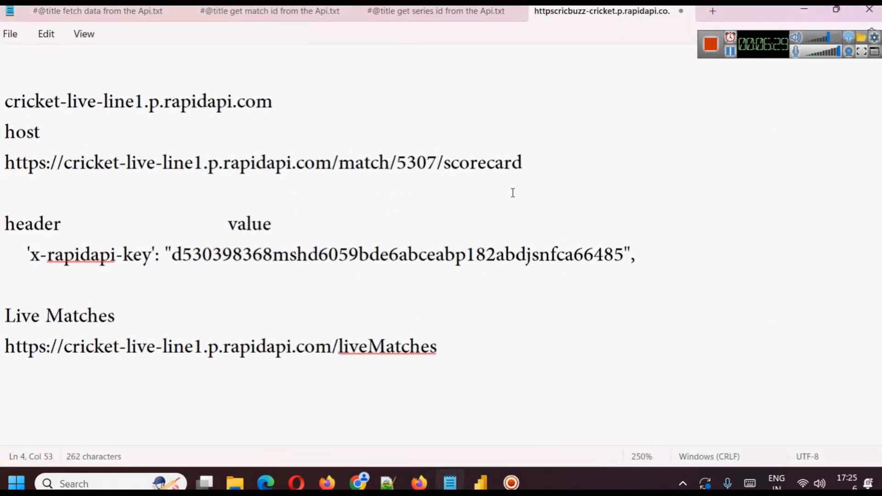
pyautogui.moveTo(545, 170); pyautogui.dragTo(10, 172)
pyautogui.hotkey('ctrl', 'c')
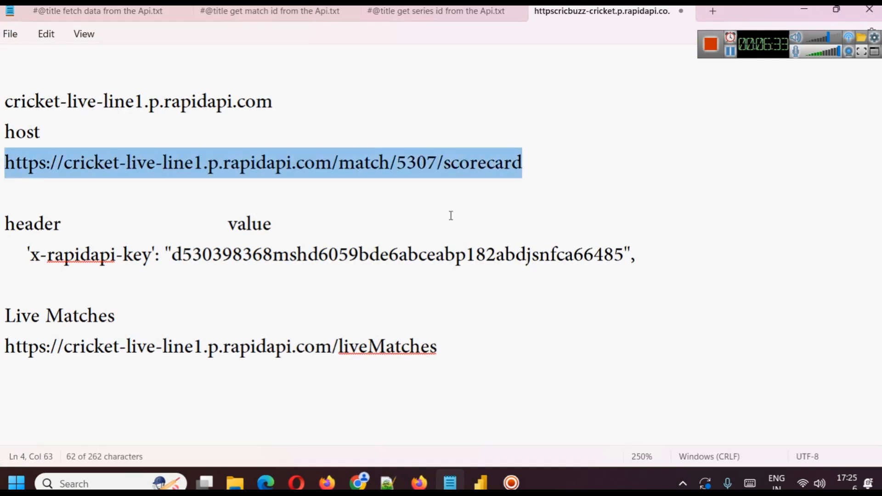
pyautogui.click(803, 10)
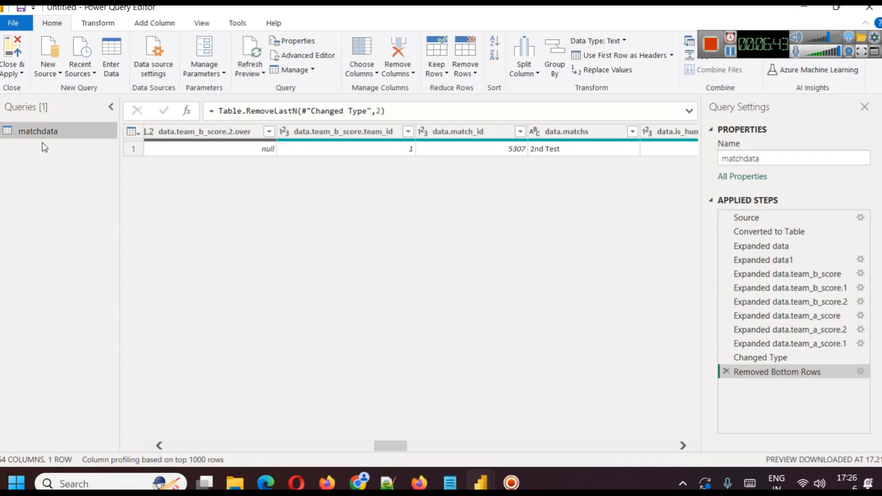
pyautogui.click(48, 73)
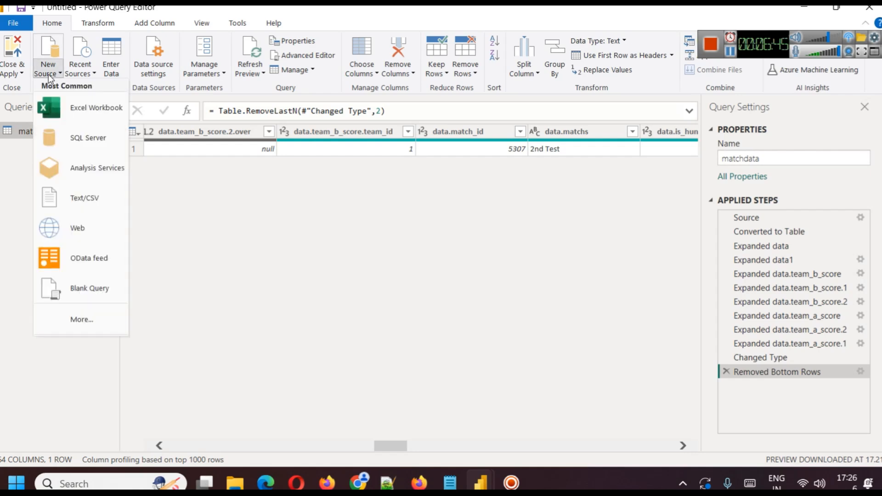
pyautogui.click(81, 227)
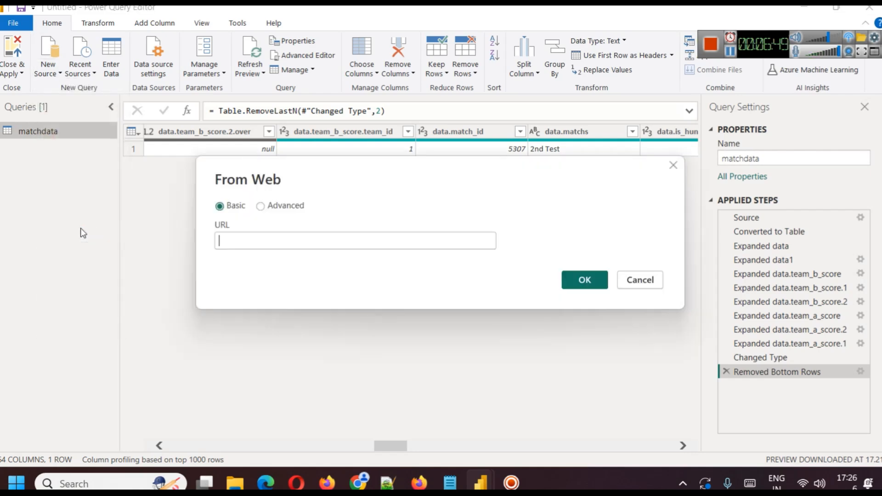
pyautogui.click(260, 206)
pyautogui.hotkey('ctrl', 'v')
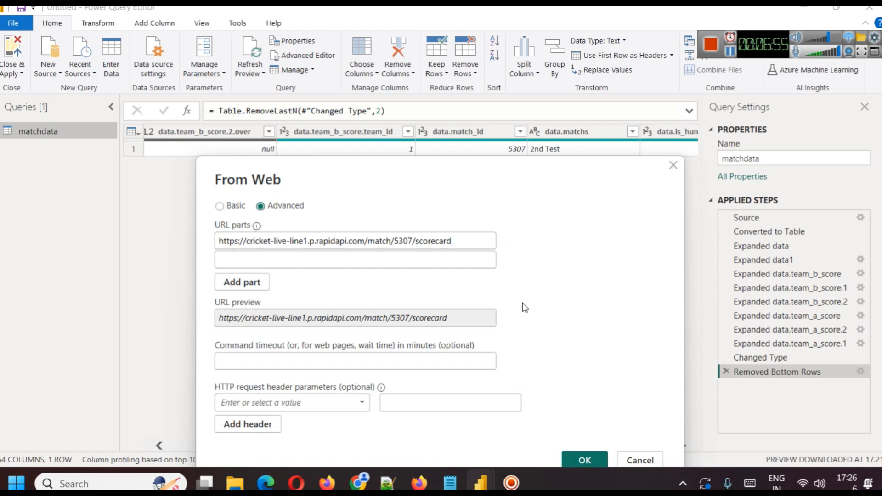
pyautogui.moveTo(475, 181); pyautogui.dragTo(515, 123)
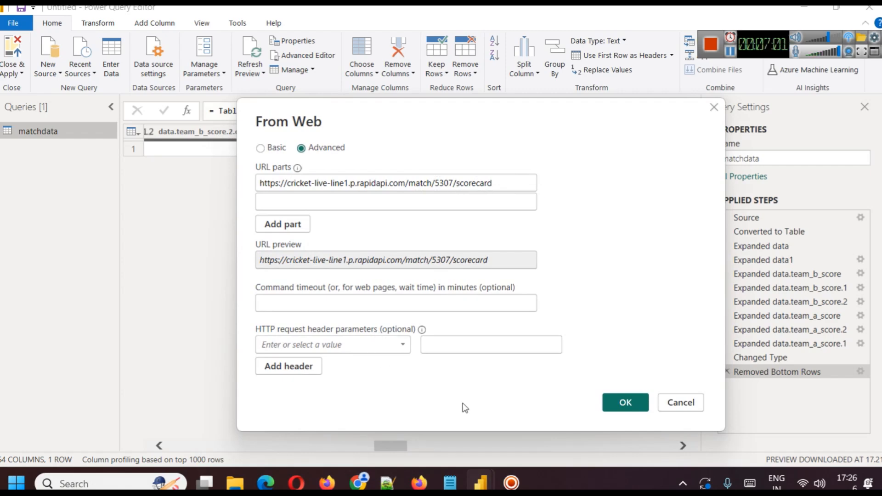
# Copy the header name x-rapidapi-key from the Notepad notes into the scorecard connection's HTTP request header name.
pyautogui.moveTo(450, 482)
pyautogui.click(447, 404)
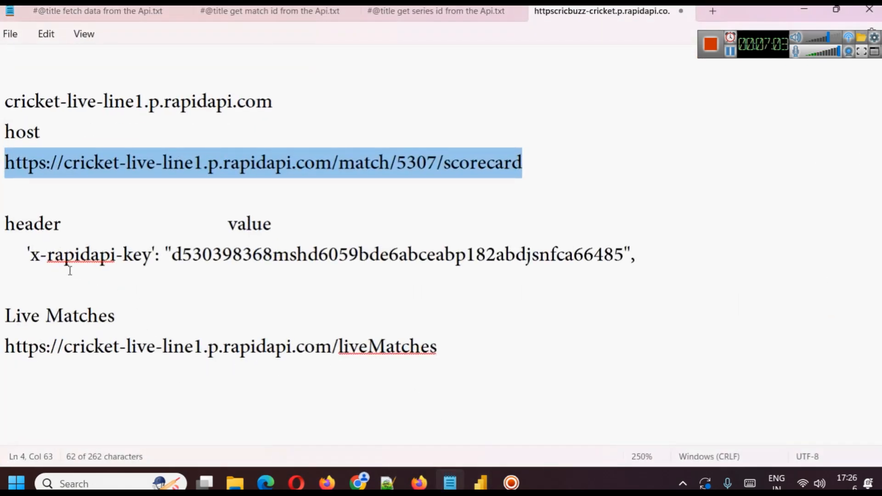
pyautogui.moveTo(26, 255); pyautogui.dragTo(69, 258)
pyautogui.moveTo(152, 255); pyautogui.dragTo(29, 261)
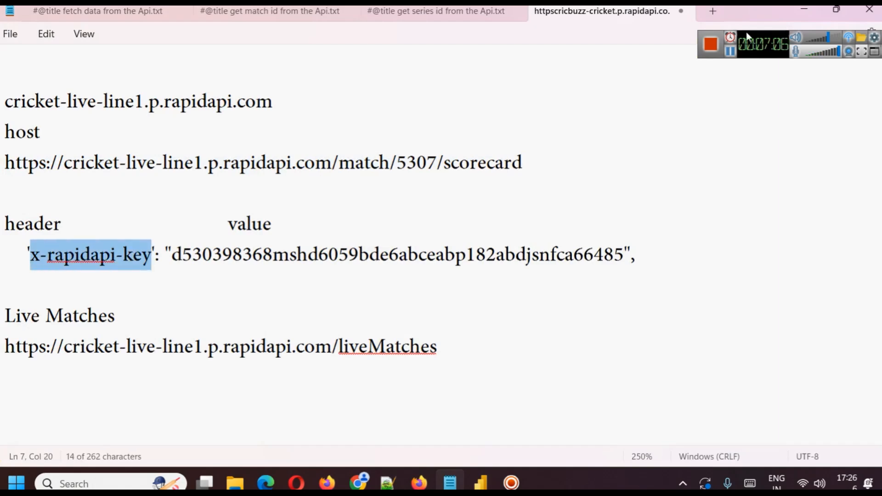
pyautogui.click(804, 9)
pyautogui.click(339, 345)
pyautogui.hotkey('ctrl', 'v')
pyautogui.click(483, 346)
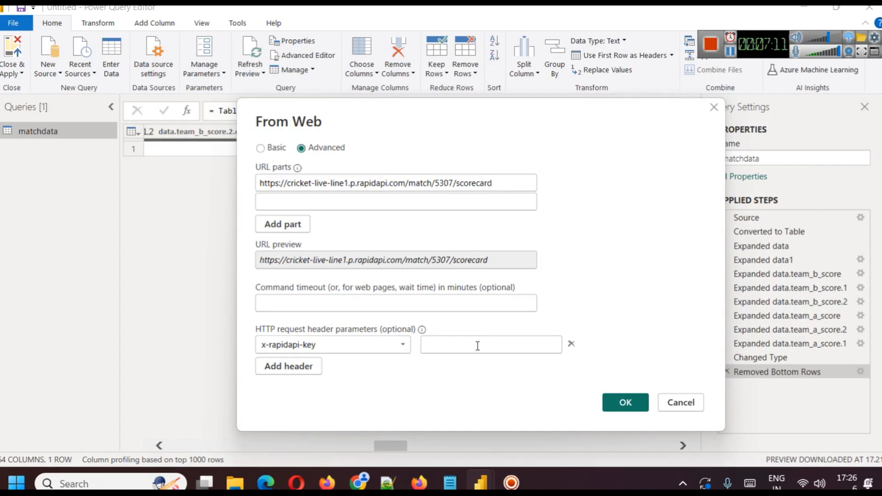
pyautogui.click(730, 51)
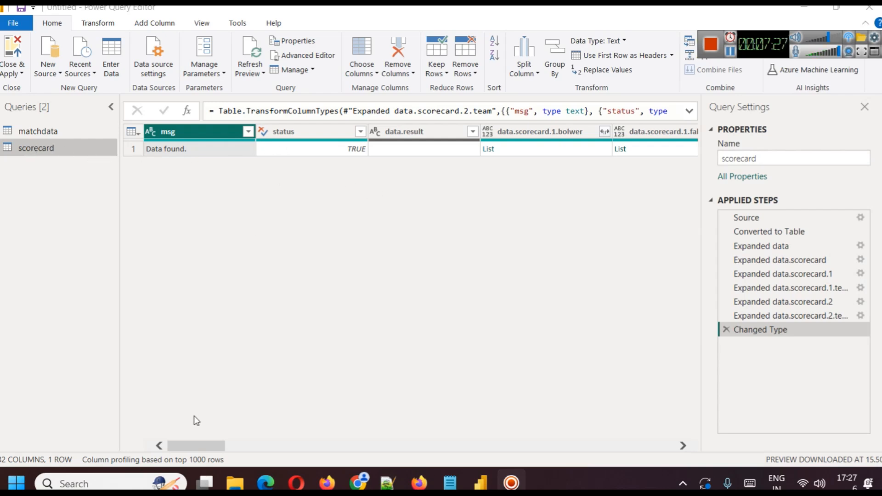
pyautogui.moveTo(193, 445)
pyautogui.mouseDown()
pyautogui.moveTo(645, 445)
pyautogui.moveTo(190, 447)
pyautogui.mouseUp()
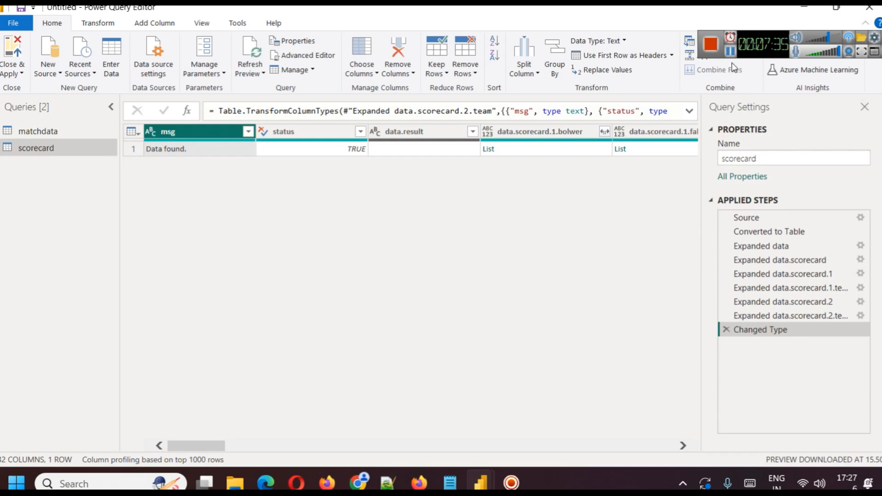
pyautogui.click(730, 51)
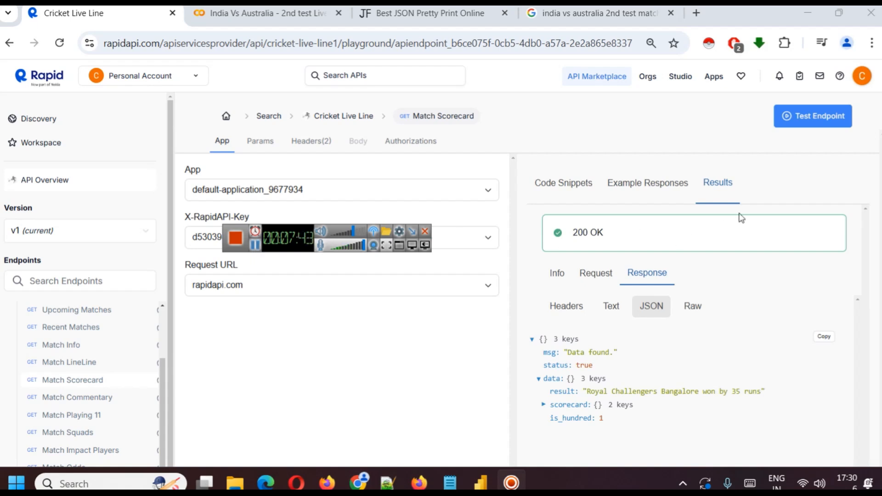
pyautogui.click(799, 131)
pyautogui.click(255, 245)
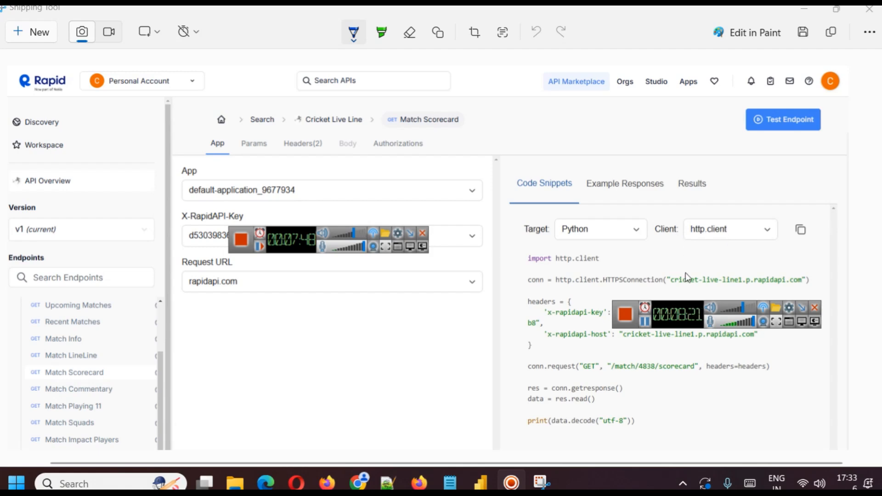
# Copy the match 5307 scorecard JSON output from the Colab notebook and paste it over the JSON formatter's input.
pyautogui.hotkey('alt', 'Tab')
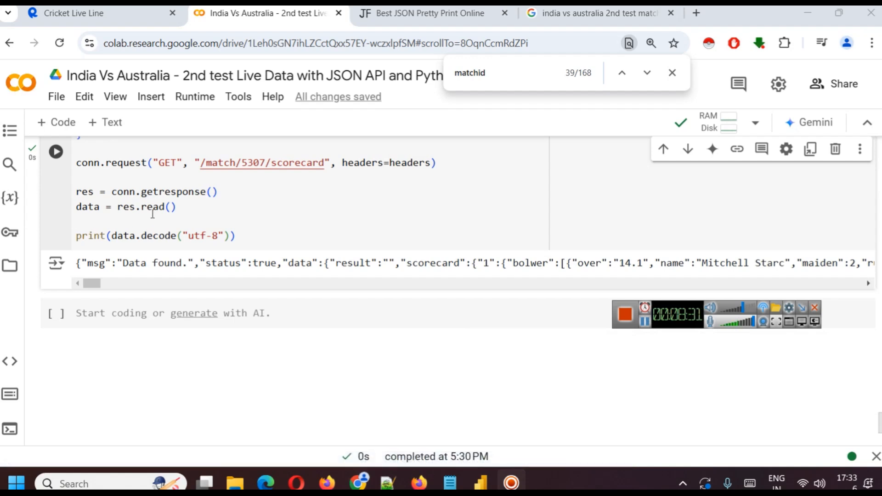
pyautogui.tripleClick(297, 261)
pyautogui.hotkey('ctrl', 'c')
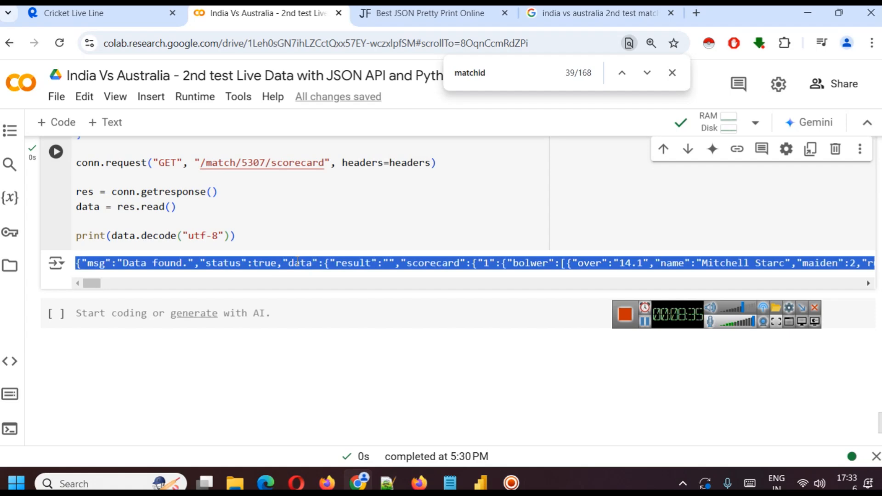
pyautogui.click(404, 11)
pyautogui.click(226, 242)
pyautogui.hotkey('ctrl', 'a')
pyautogui.hotkey('ctrl', 'v')
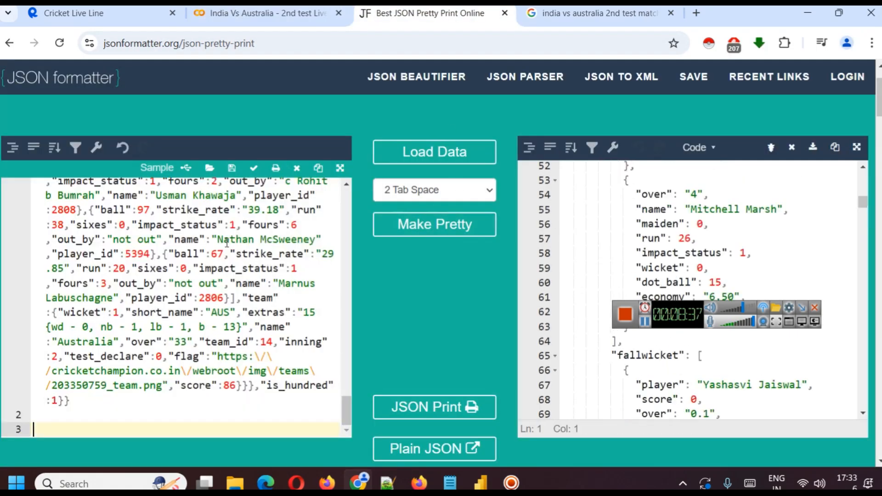
# Examine the formatted match 5307 scorecard JSON, from the top-level keys through the first innings' bowler and batsman entries.
pyautogui.moveTo(660, 312); pyautogui.dragTo(520, 110)
pyautogui.scroll(3, 713, 344)
pyautogui.scroll(10, 712, 345)
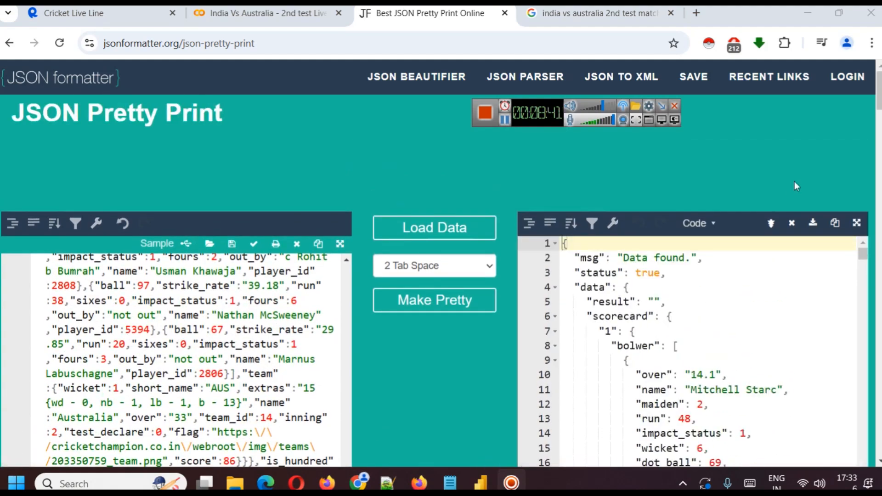
pyautogui.scroll(-3, 795, 181)
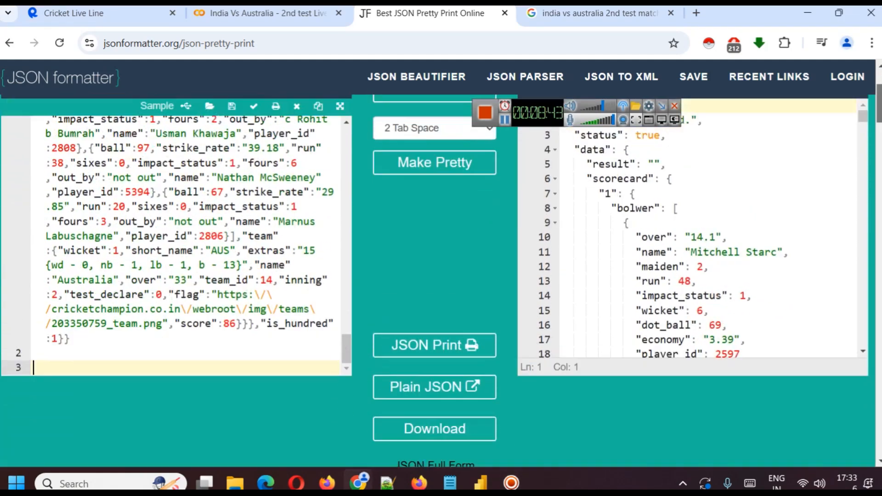
pyautogui.scroll(2, 649, 231)
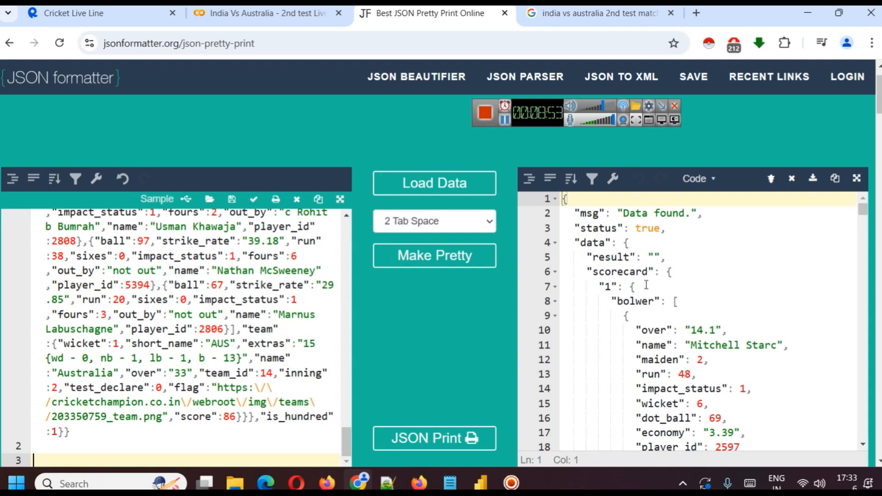
pyautogui.scroll(-1, 645, 284)
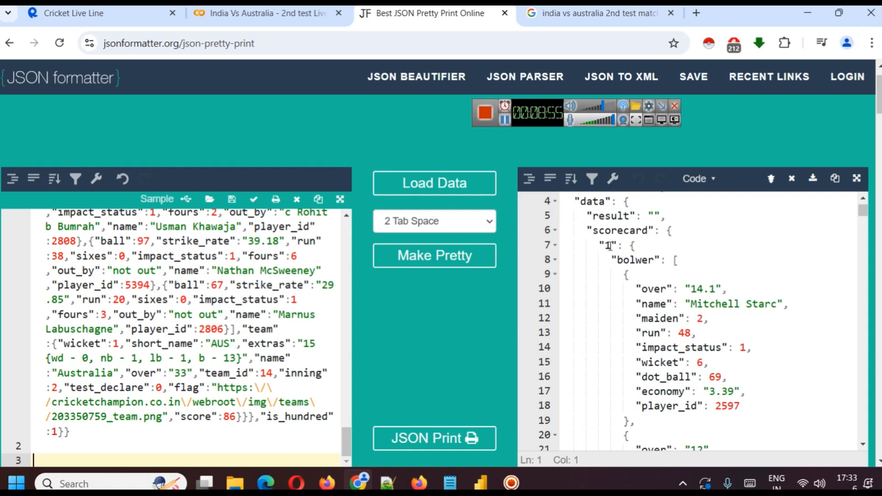
pyautogui.scroll(-2, 673, 293)
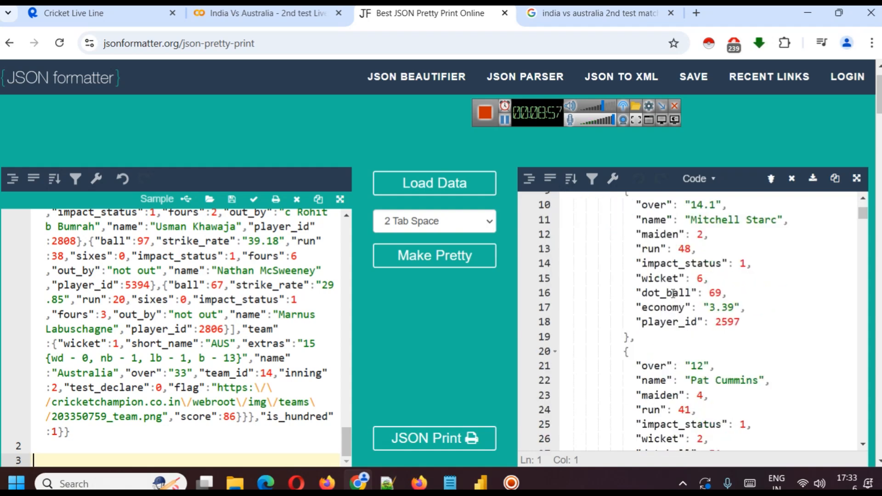
pyautogui.scroll(-14, 673, 293)
pyautogui.scroll(-20, 697, 296)
pyautogui.scroll(-20, 697, 296)
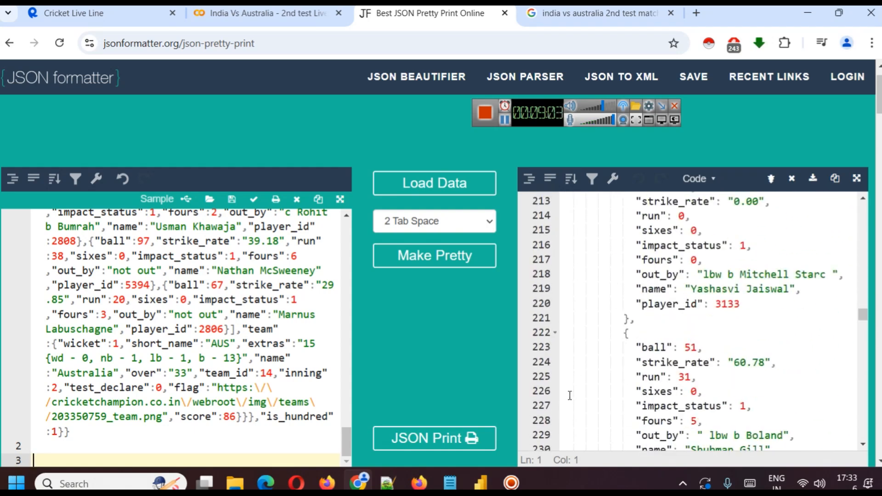
# Compare the scorecard query's columns in the untitled Power Query Editor with the msg, data, result and scorecard keys in the formatted JSON.
pyautogui.moveTo(481, 482)
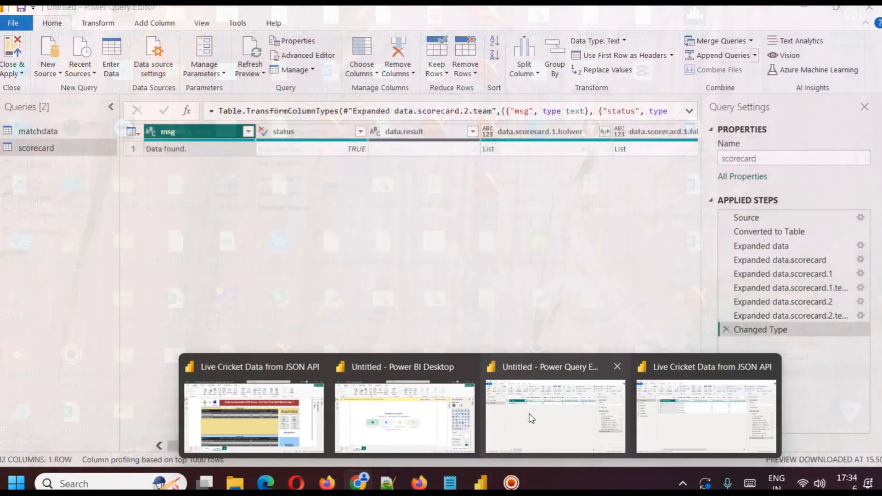
pyautogui.click(531, 418)
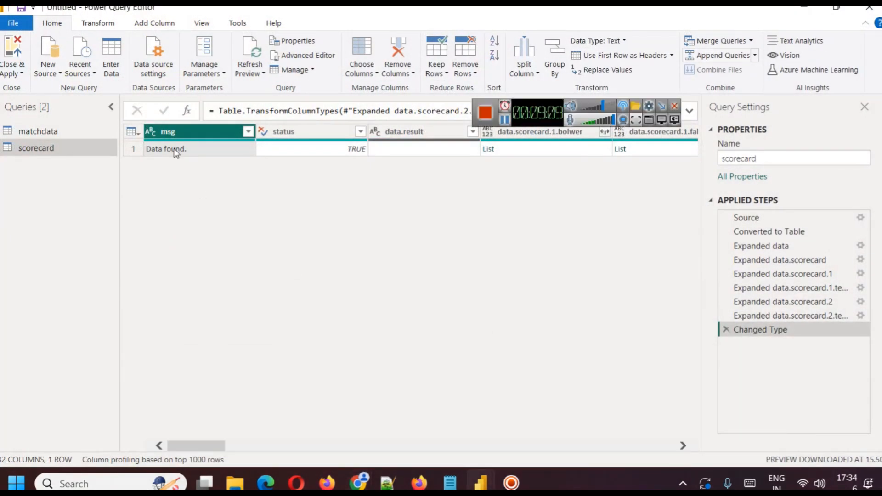
pyautogui.moveTo(555, 113); pyautogui.dragTo(777, 29)
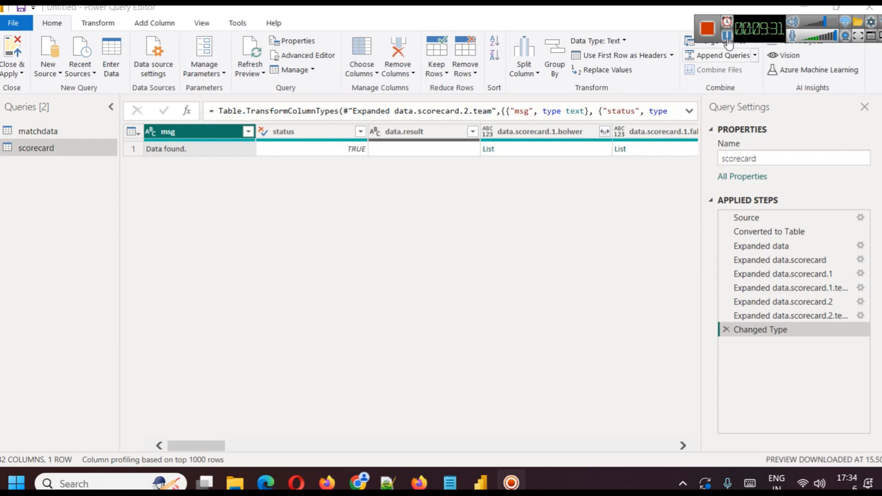
pyautogui.hotkey('alt', 'Tab')
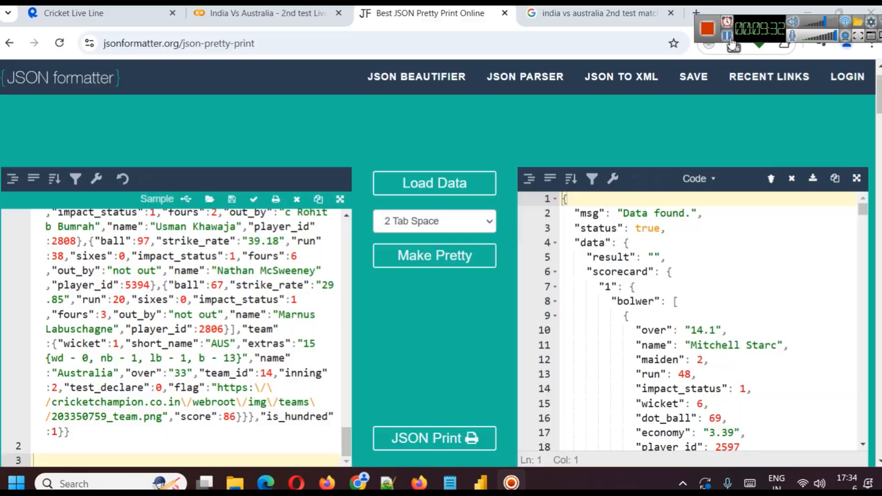
pyautogui.doubleClick(580, 214)
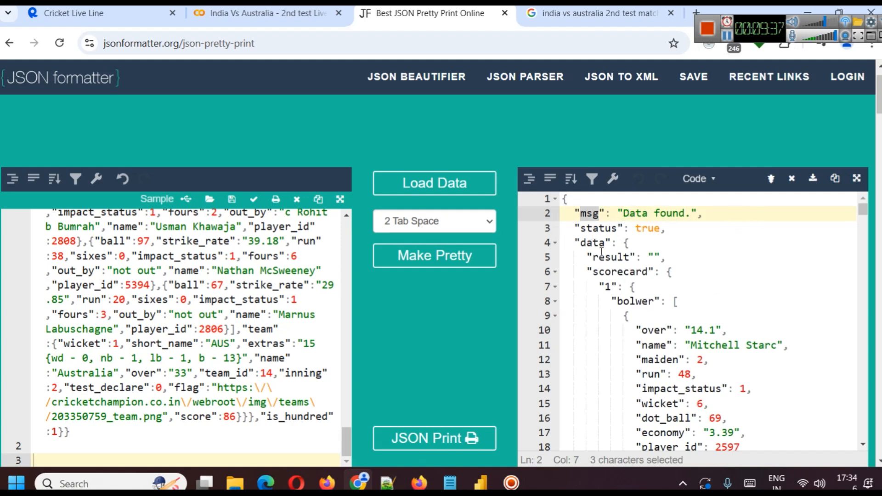
pyautogui.doubleClick(594, 243)
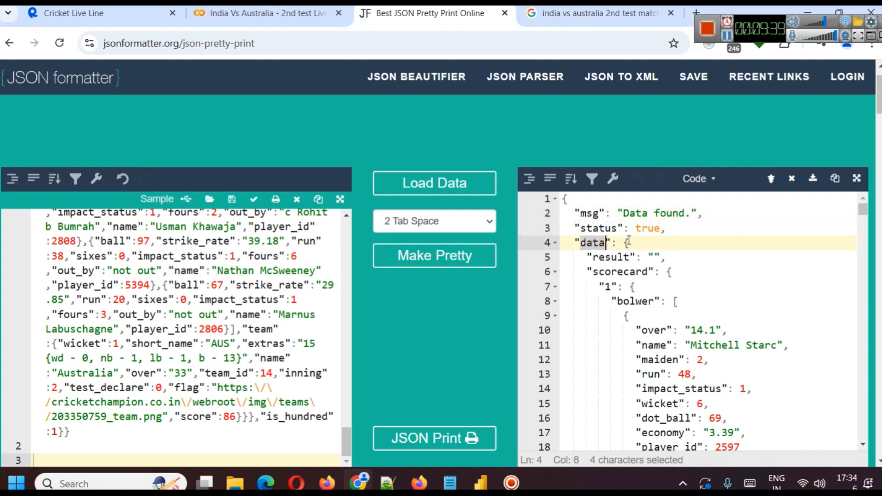
pyautogui.press('End')
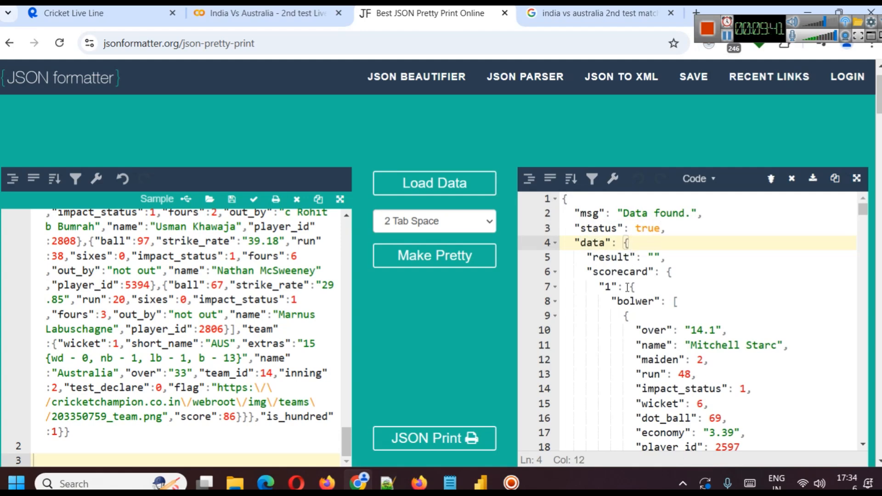
pyautogui.doubleClick(615, 257)
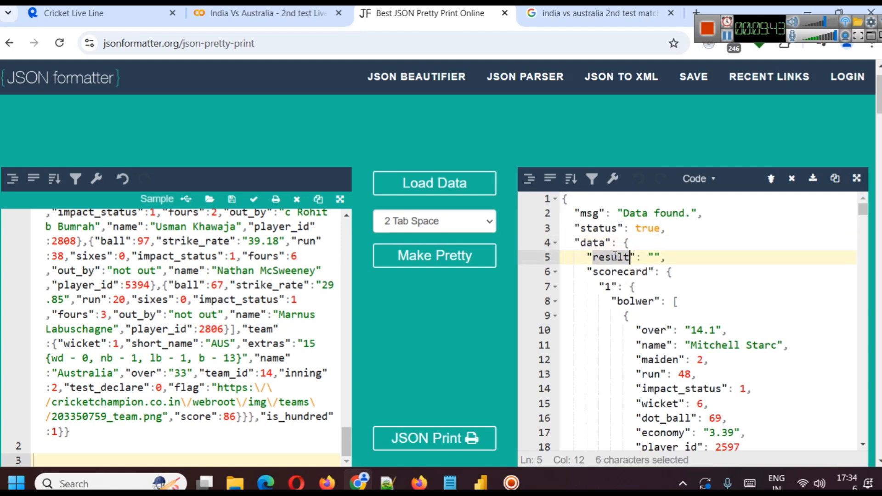
pyautogui.doubleClick(617, 271)
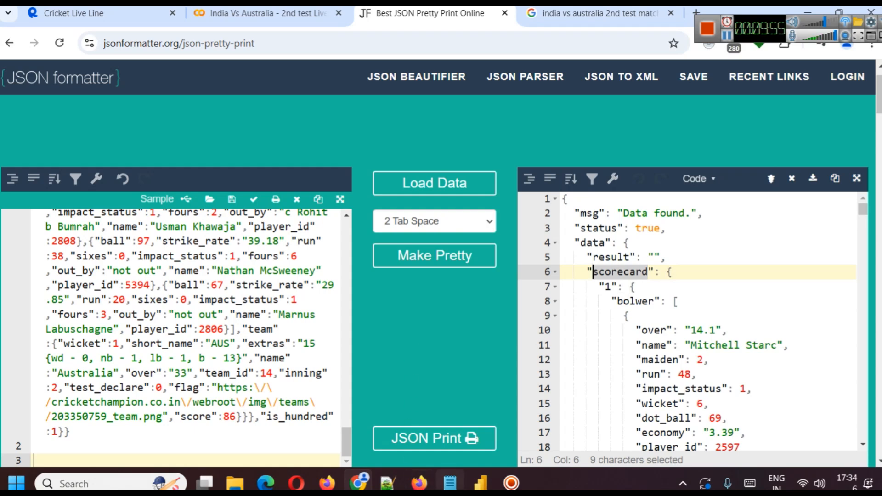
# Switch to the untitled Power Query Editor and drill into the data.scorecard.1.bolwer list of the scorecard query.
pyautogui.moveTo(480, 482)
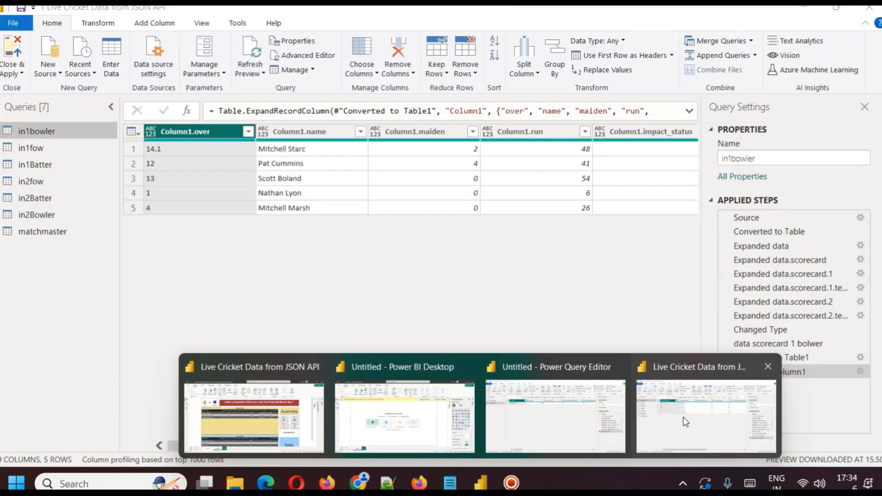
pyautogui.click(544, 416)
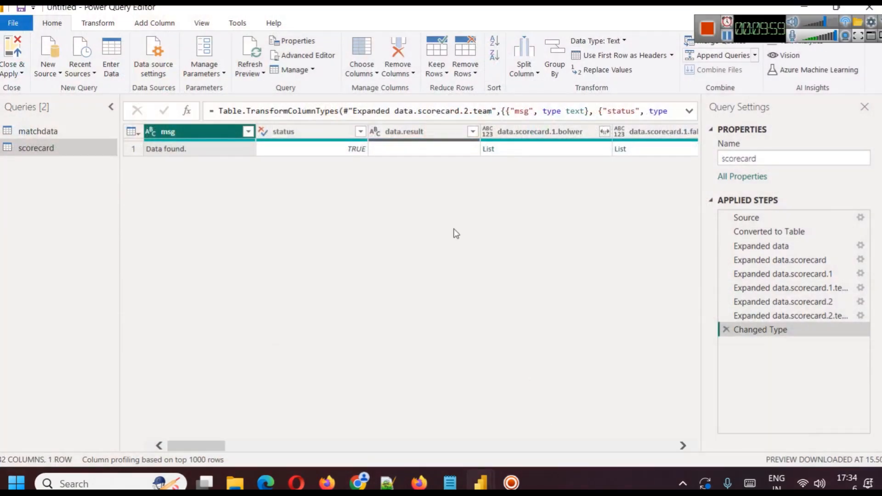
pyautogui.click(491, 154)
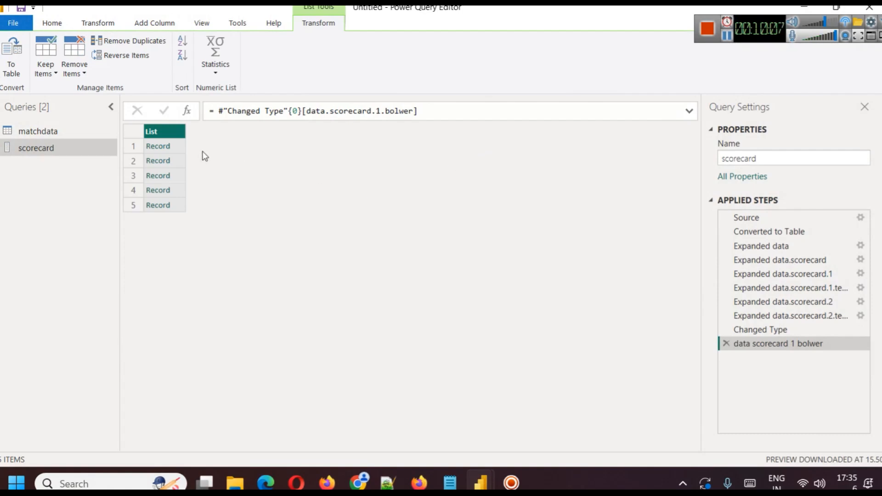
# Open the first record of the bowler list and compare it with the first bolwer entry in the formatted JSON.
pyautogui.click(155, 146)
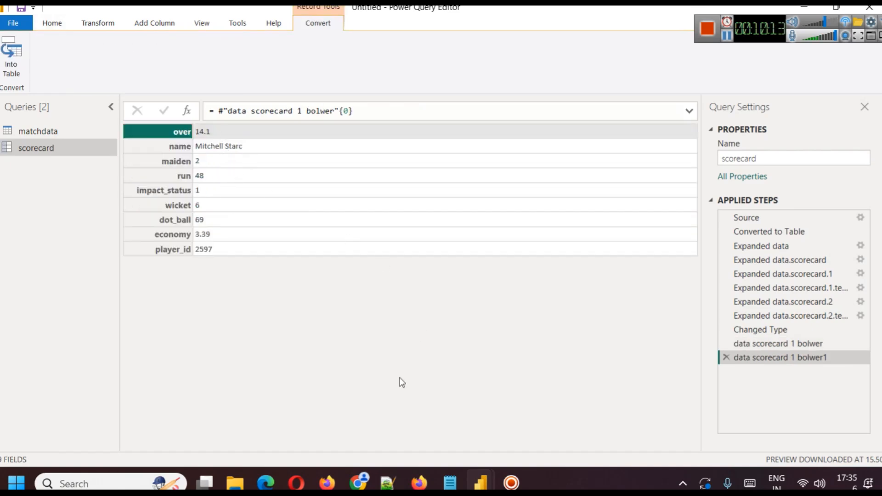
pyautogui.click(359, 482)
pyautogui.scroll(-1, 677, 282)
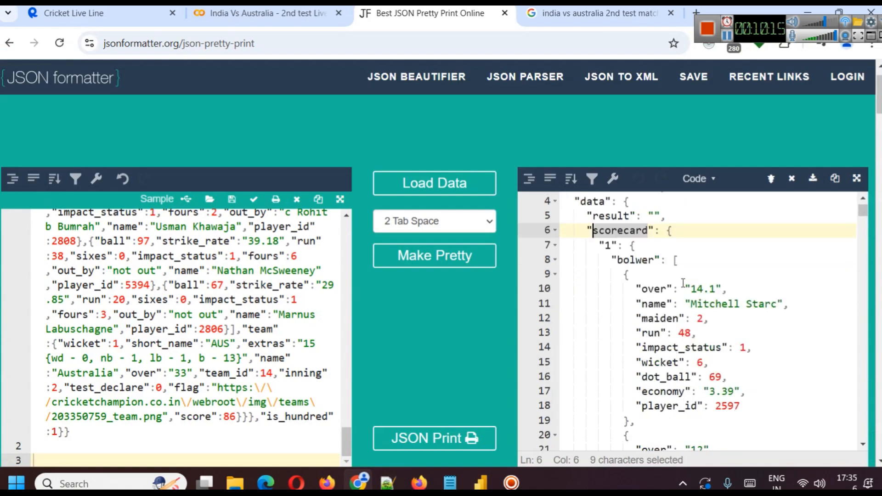
pyautogui.moveTo(695, 304); pyautogui.dragTo(789, 304)
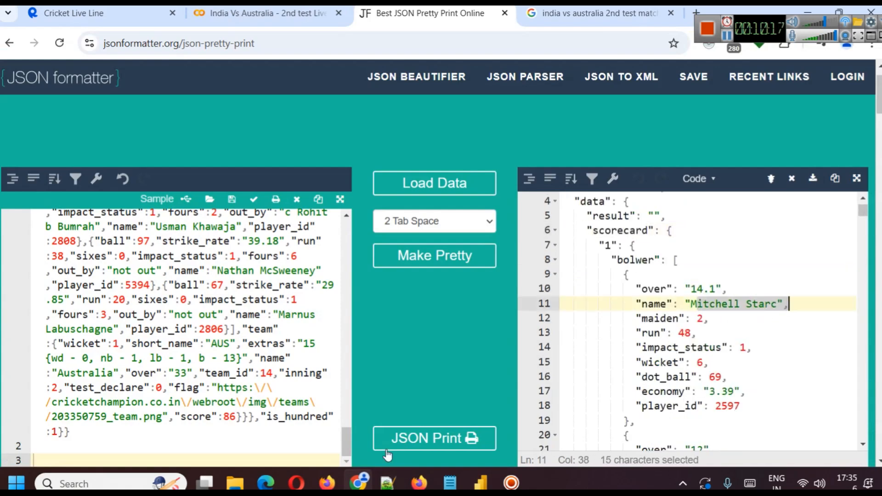
# Close the Live Cricket Data query editor window and remove the record drill-down step from the untitled file's scorecard query.
pyautogui.moveTo(481, 481)
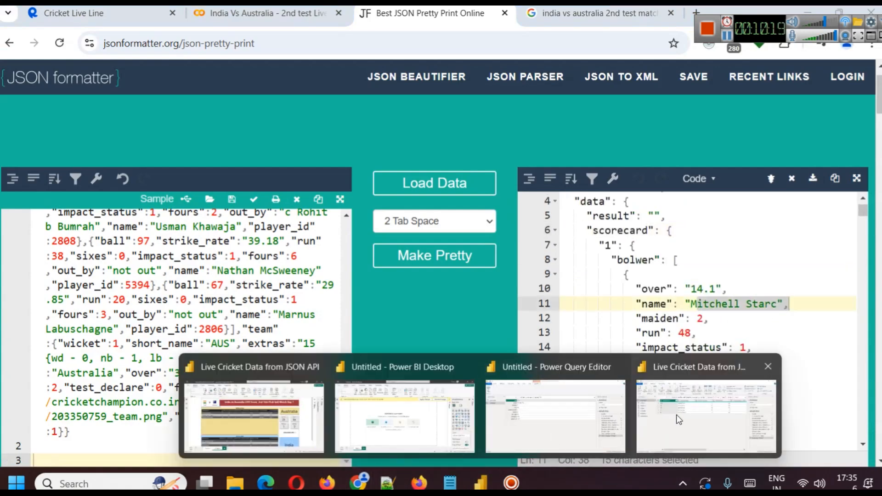
pyautogui.moveTo(676, 414)
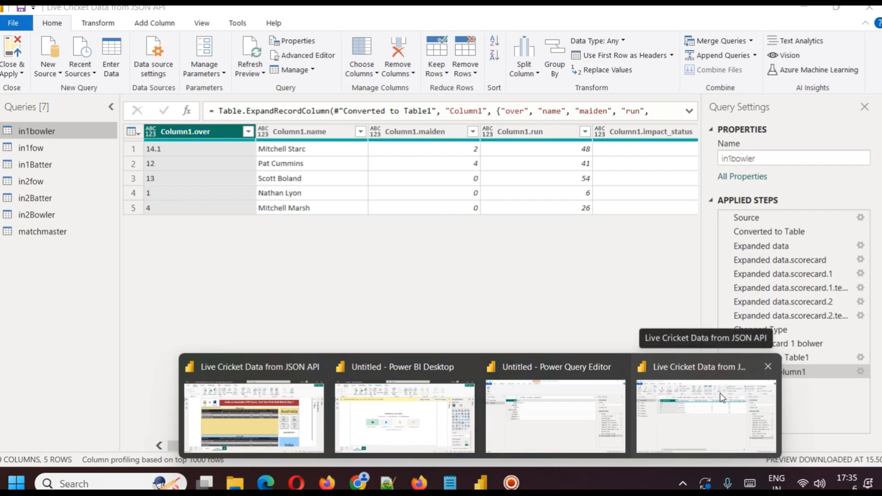
pyautogui.click(768, 367)
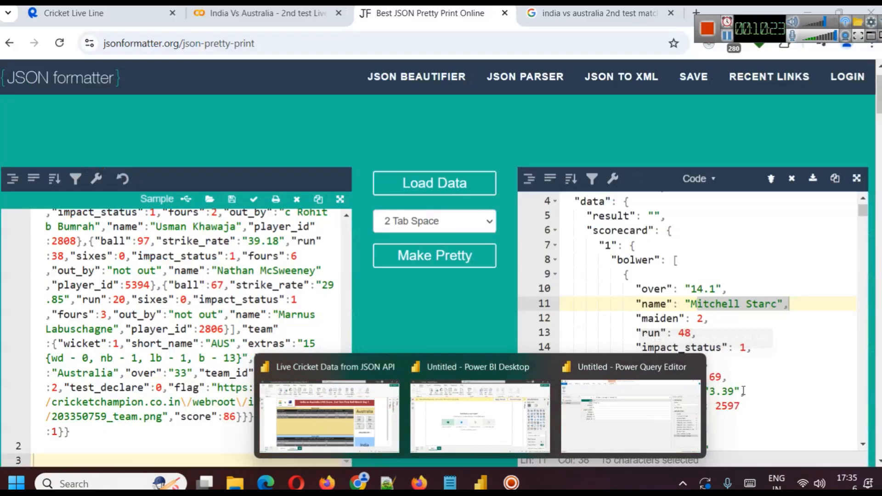
pyautogui.click(659, 407)
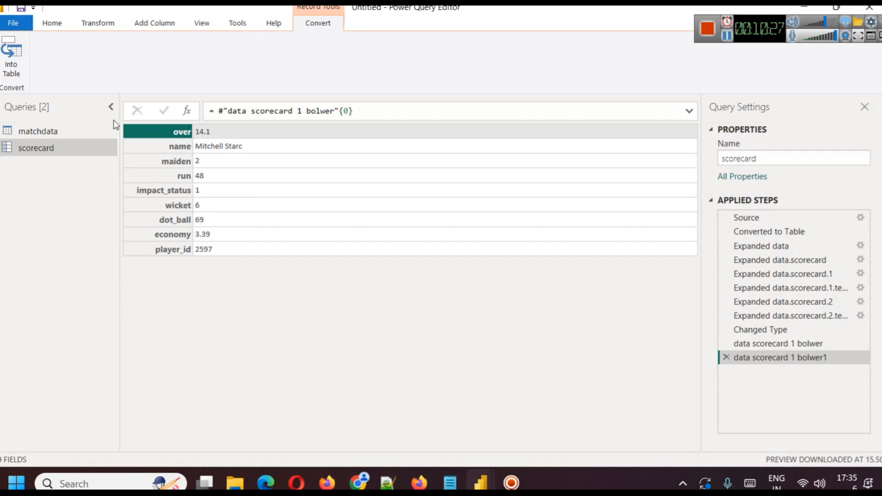
pyautogui.click(724, 357)
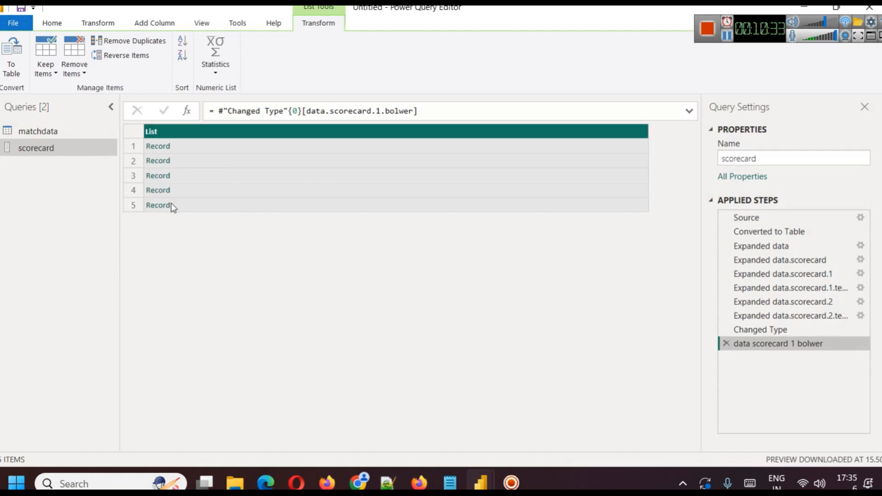
# Convert the bowler list to a table with no delimiter and expand all Column1 fields, keeping the original column name as prefix.
pyautogui.click(12, 53)
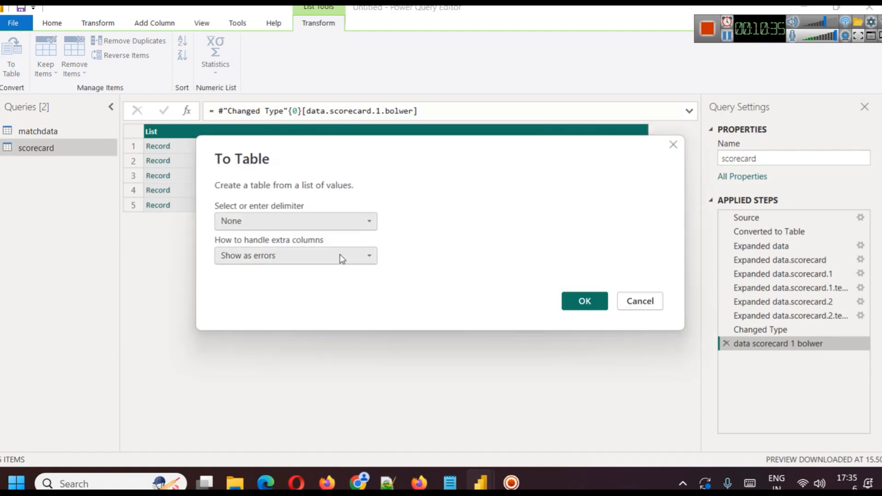
pyautogui.click(583, 302)
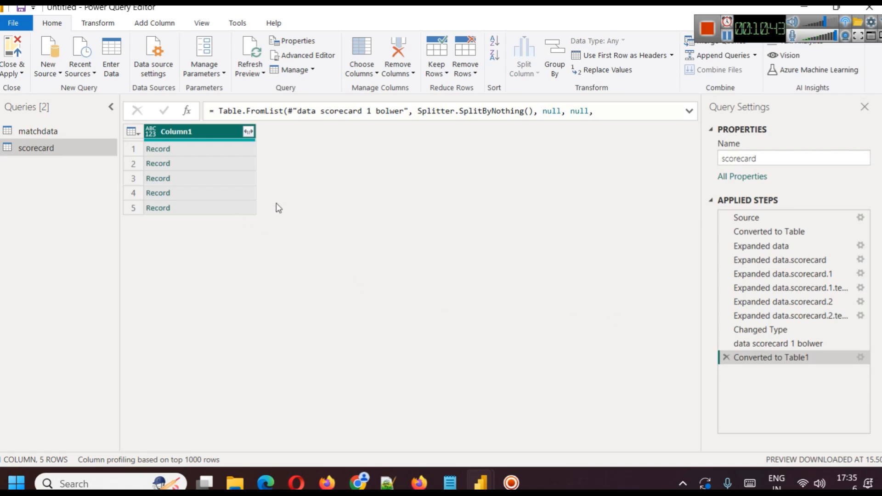
pyautogui.click(248, 132)
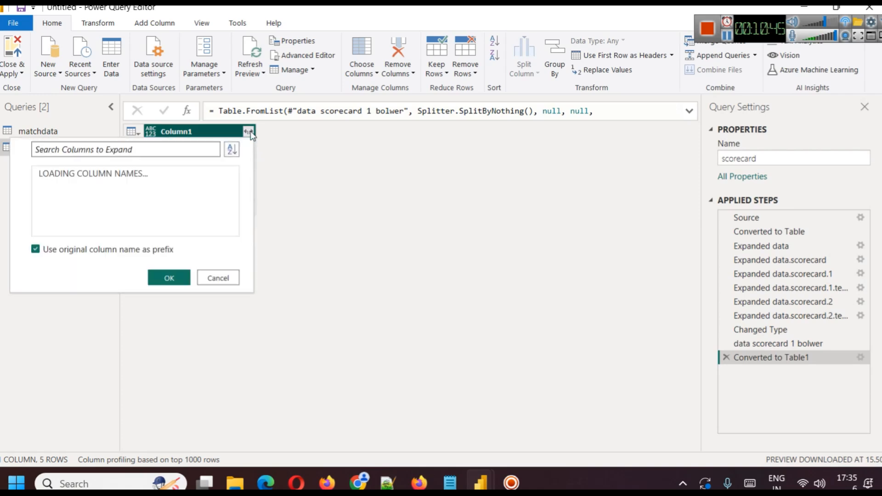
pyautogui.click(169, 367)
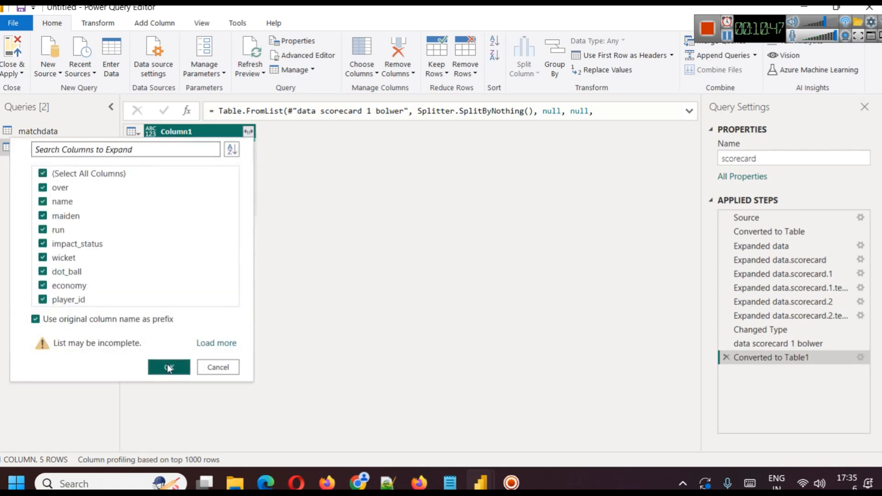
pyautogui.moveTo(338, 444)
pyautogui.mouseDown()
pyautogui.moveTo(574, 452)
pyautogui.moveTo(341, 447)
pyautogui.mouseUp()
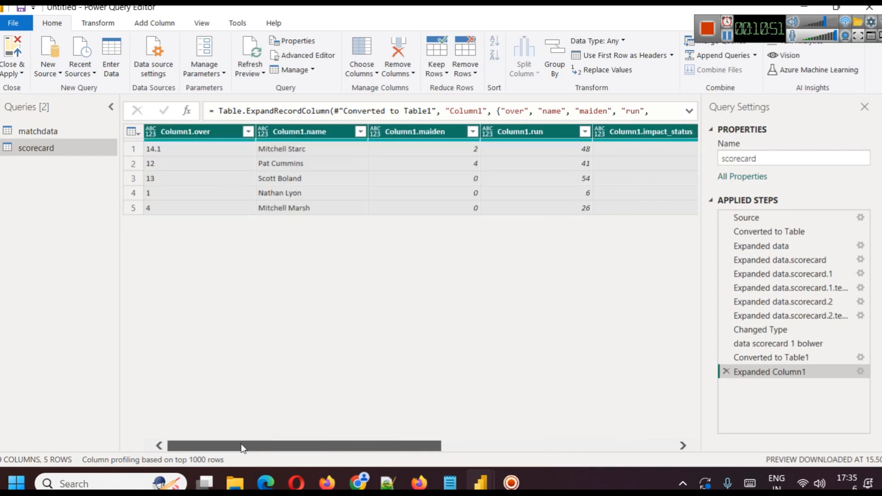
# Rename the scorecard query to in1bowling.
pyautogui.rightClick(34, 149)
pyautogui.click(69, 204)
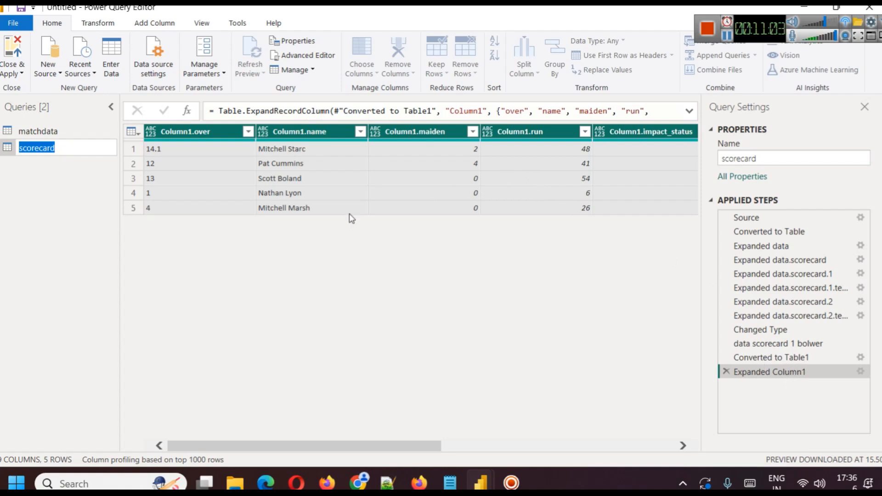
pyautogui.write('in1bowlingdata')
pyautogui.press('BackSpace')
pyautogui.press('BackSpace')
pyautogui.press('BackSpace')
pyautogui.press('BackSpace')
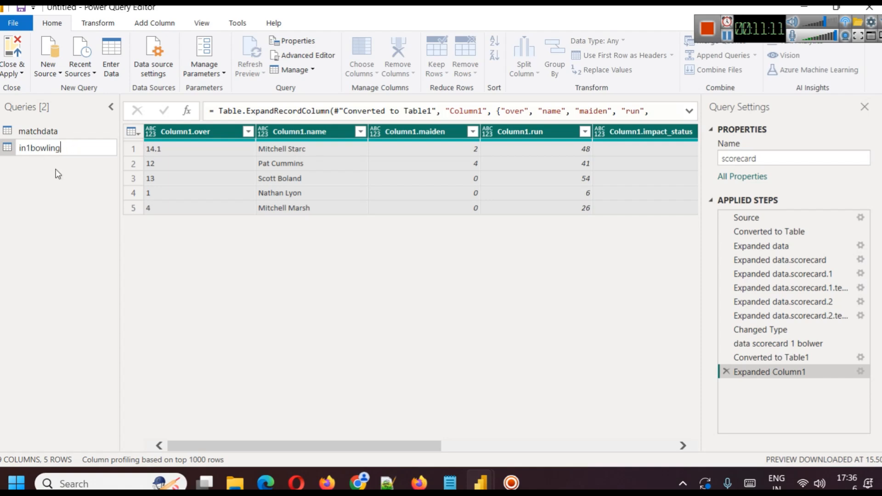
pyautogui.click(65, 188)
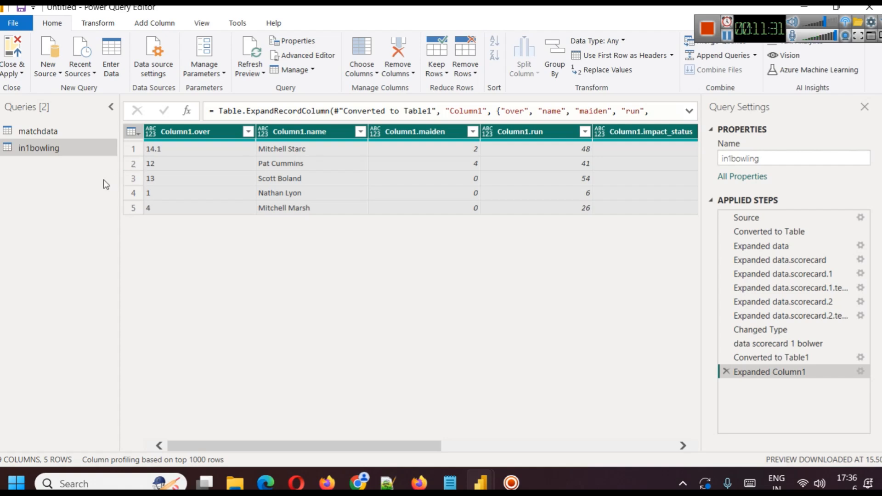
# Duplicate the in1bowling query by copying and pasting it in the queries list.
pyautogui.click(49, 146)
pyautogui.hotkey('ctrl', 'c')
pyautogui.hotkey('ctrl', 'v')
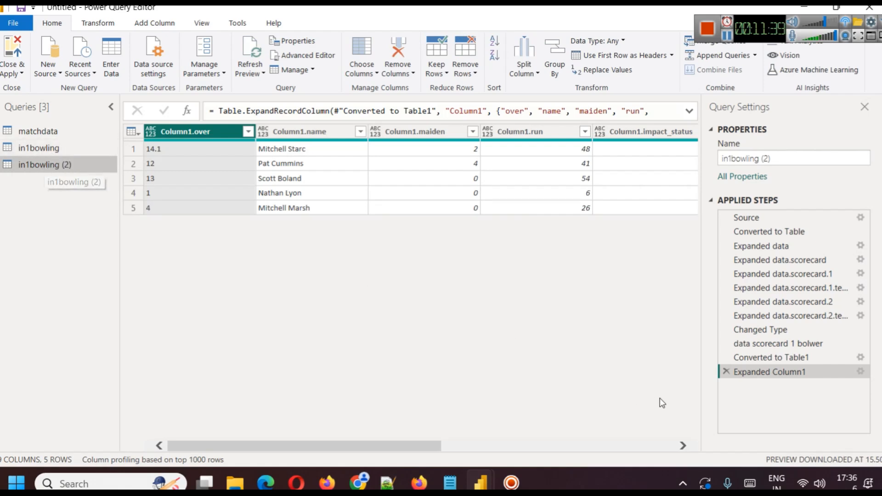
# Remove the Column1 expansion, table conversion and bowler drill-down steps from the in1bowling (2) query.
pyautogui.click(726, 372)
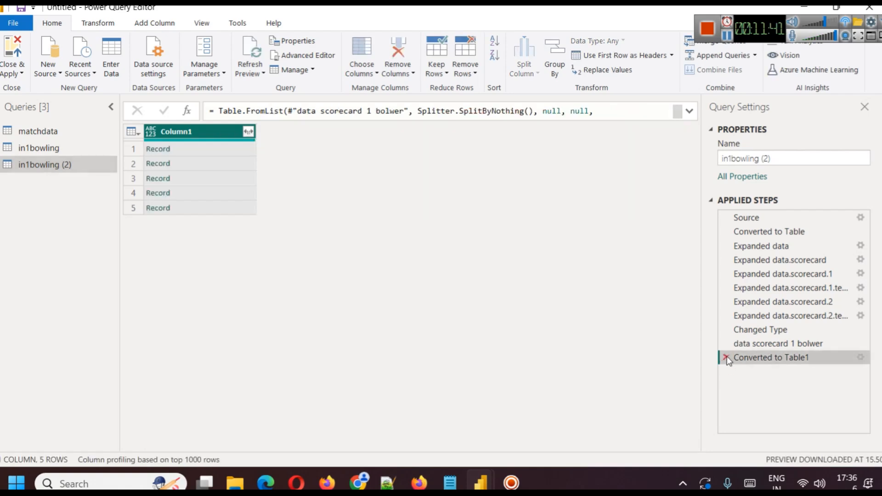
pyautogui.click(725, 357)
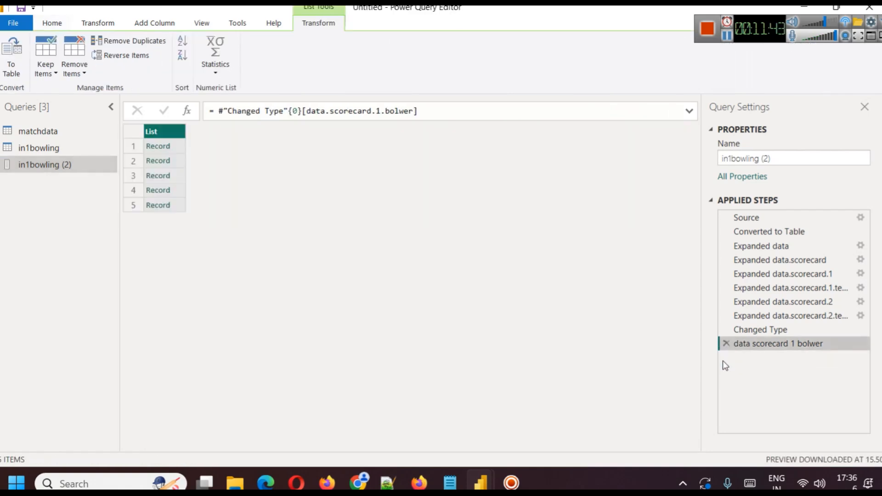
pyautogui.click(726, 345)
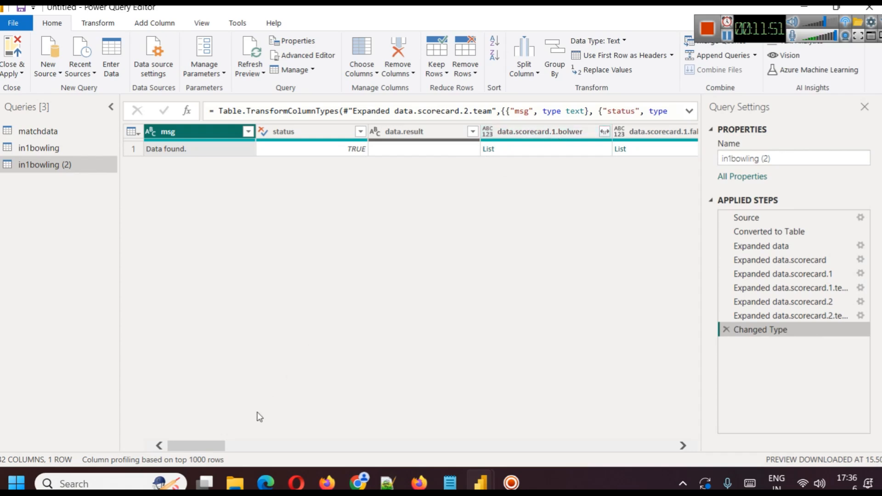
# Drill down into the list in the data.scorecard.1.fallwicket column of the copied query.
pyautogui.moveTo(192, 446); pyautogui.dragTo(214, 446)
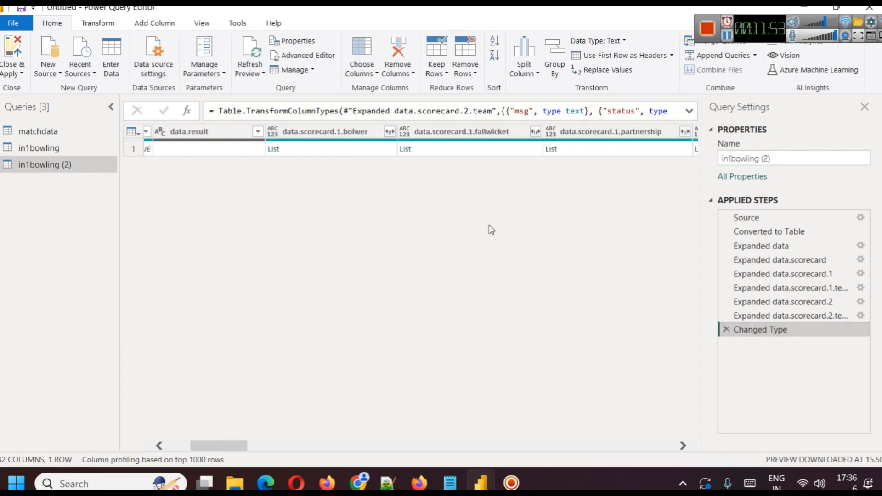
pyautogui.click(465, 132)
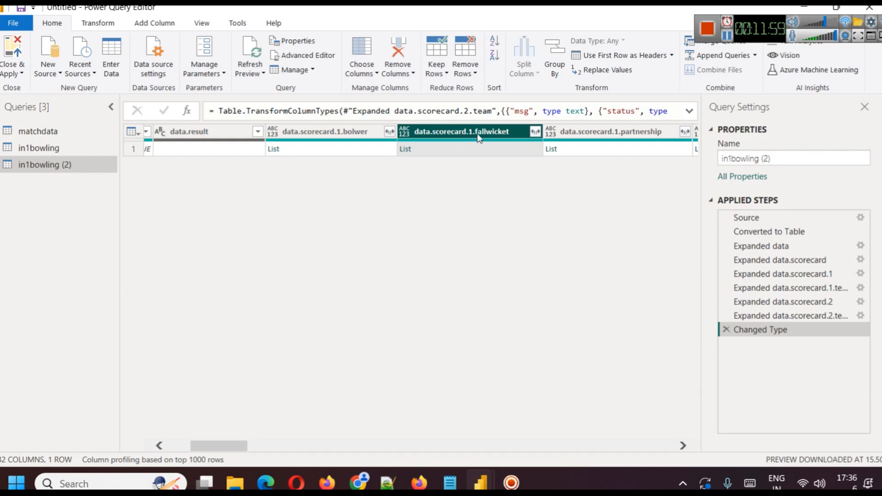
pyautogui.click(405, 150)
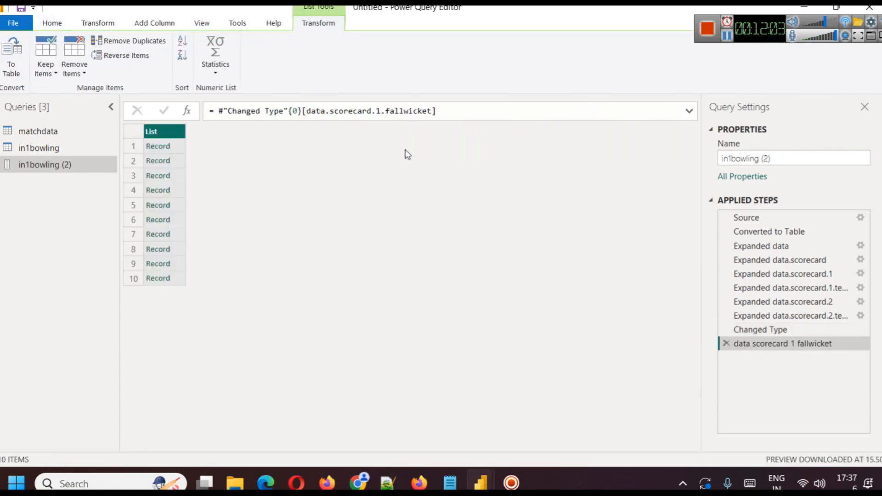
# Convert the fallwicket list to a table with no delimiter and expand all Column1 fields, keeping the original column name as prefix.
pyautogui.click(11, 52)
pyautogui.click(583, 300)
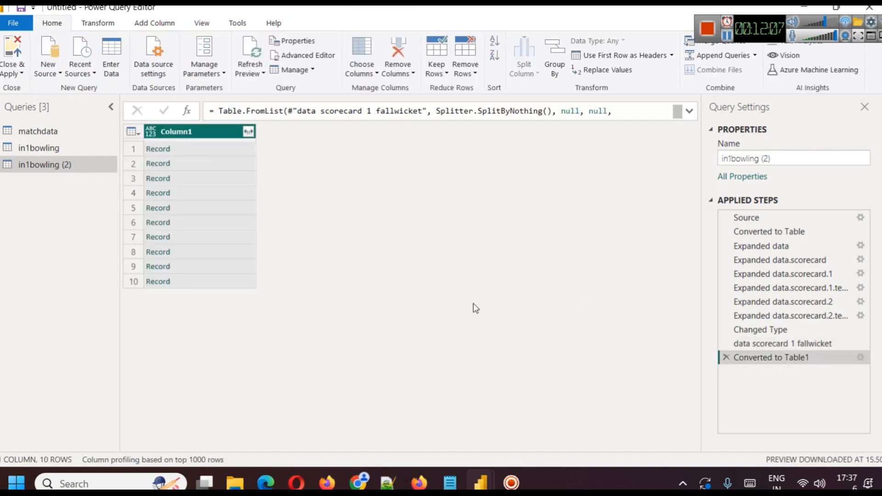
pyautogui.click(248, 132)
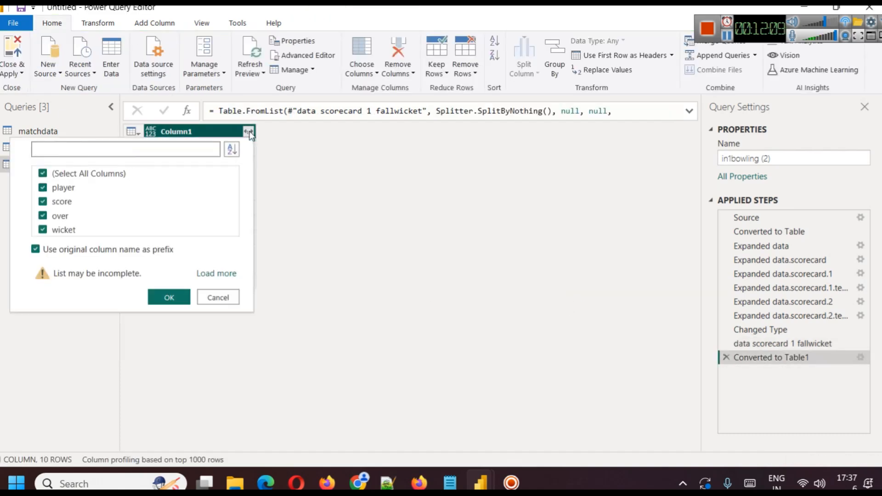
pyautogui.click(183, 295)
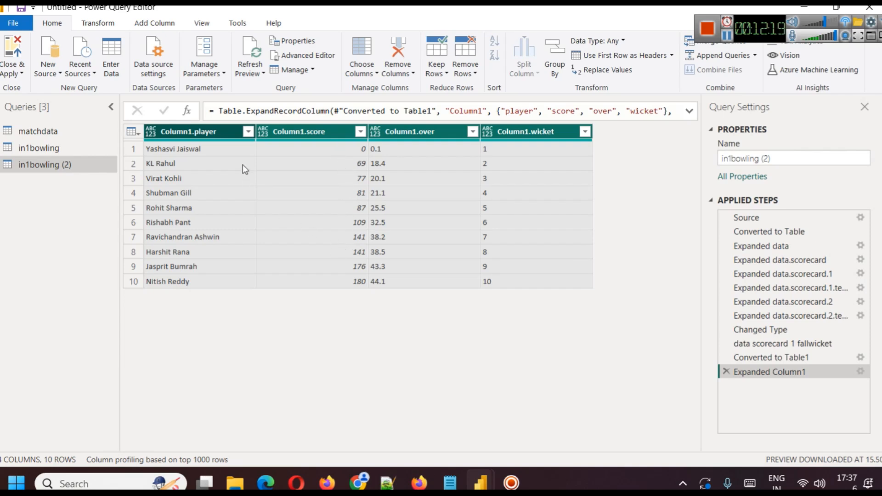
# Rename the in1bowling (2) query to in1fow.
pyautogui.rightClick(26, 162)
pyautogui.click(67, 214)
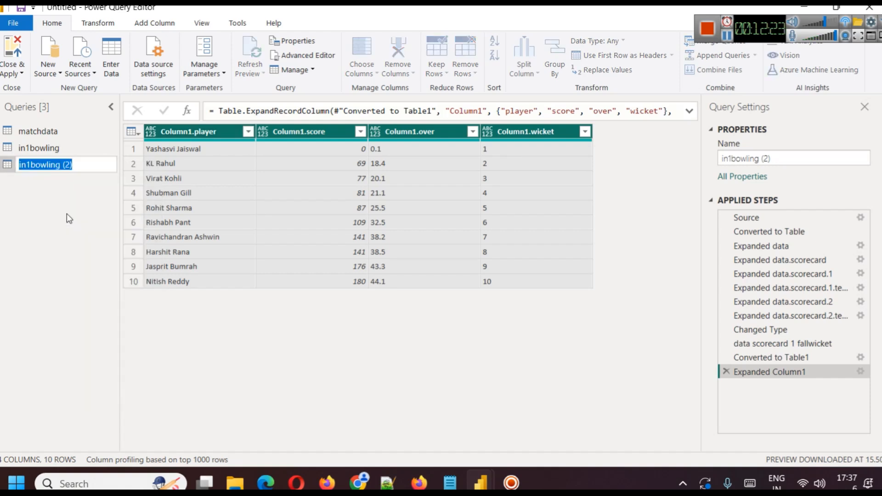
pyautogui.write('in1fow')
pyautogui.press('Return')
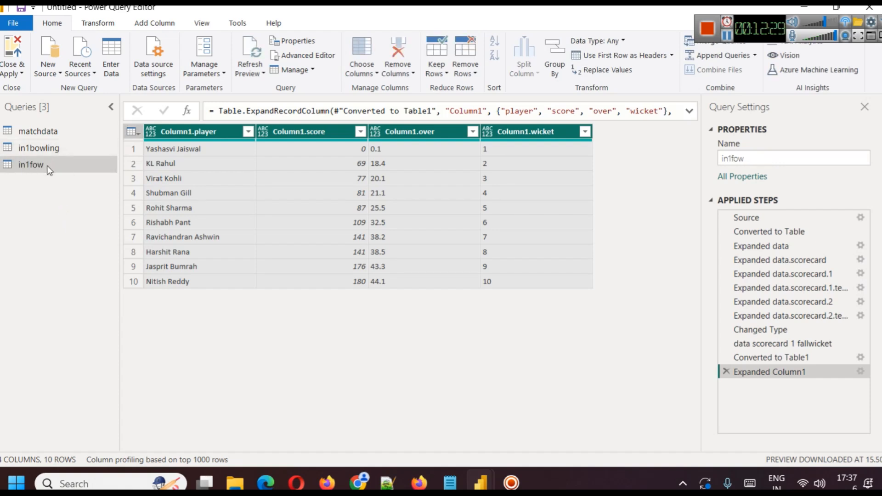
# Duplicate the in1bowling query again by copying and pasting it in the queries list.
pyautogui.click(44, 148)
pyautogui.hotkey('ctrl', 'c')
pyautogui.hotkey('ctrl', 'v')
pyautogui.rightClick(43, 184)
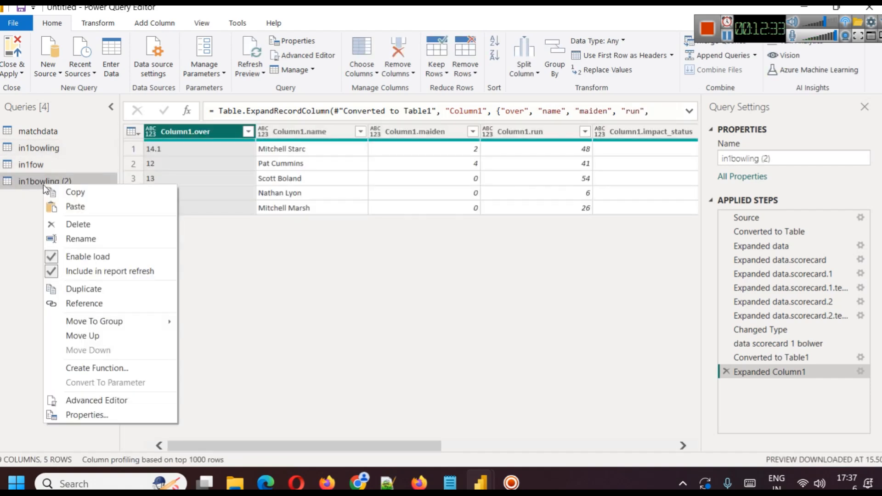
pyautogui.click(61, 179)
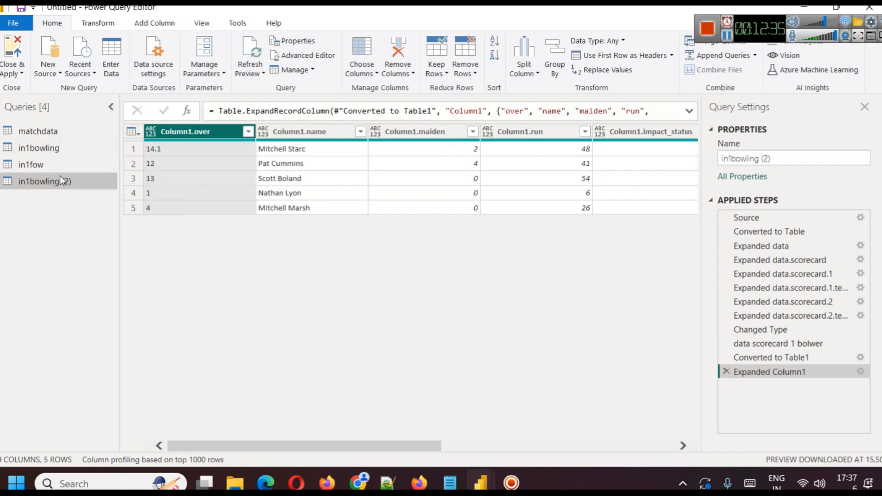
# Strip the new in1bowling copy back to its Changed Type step by removing the three steps after it.
pyautogui.click(725, 371)
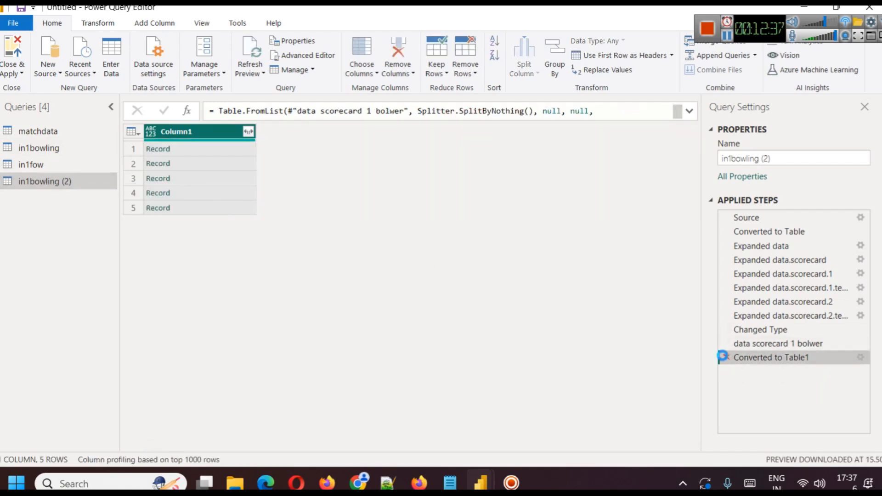
pyautogui.click(725, 357)
pyautogui.click(725, 344)
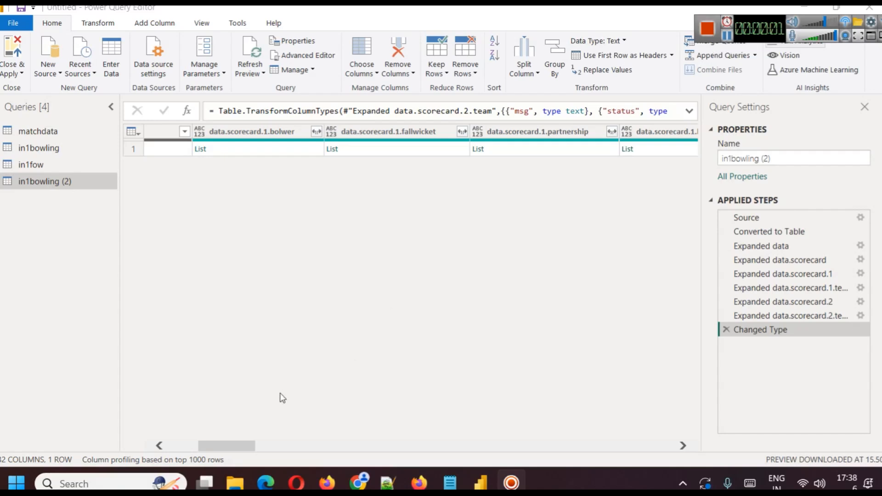
# Find the data.scorecard.1.batsman column in the copied query and drill down into its list.
pyautogui.moveTo(242, 444); pyautogui.dragTo(330, 450)
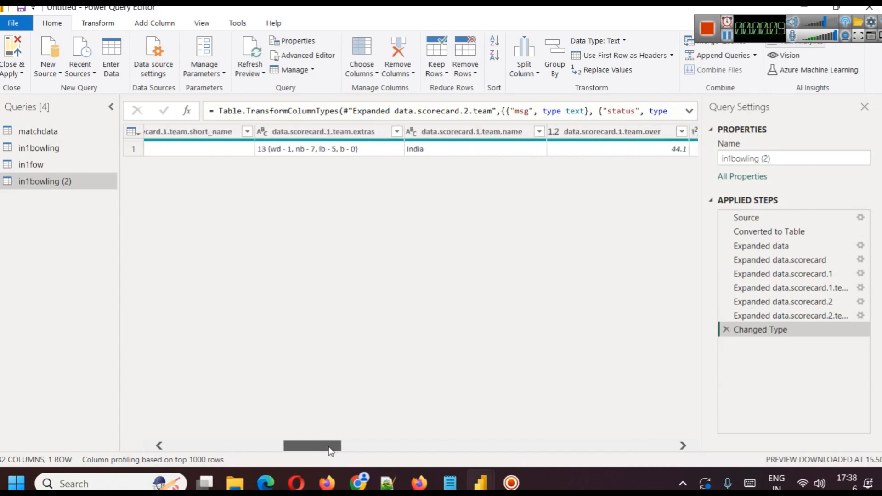
pyautogui.moveTo(330, 450); pyautogui.dragTo(450, 463)
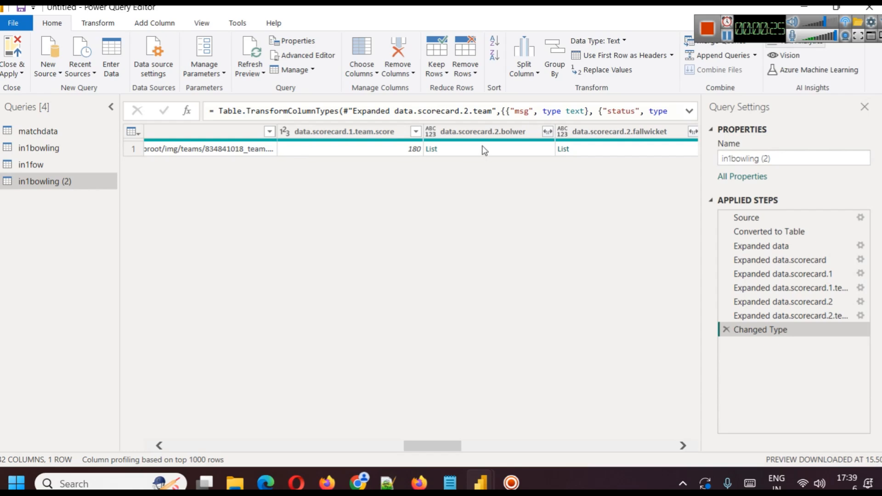
pyautogui.moveTo(438, 447); pyautogui.dragTo(260, 437)
pyautogui.click(387, 132)
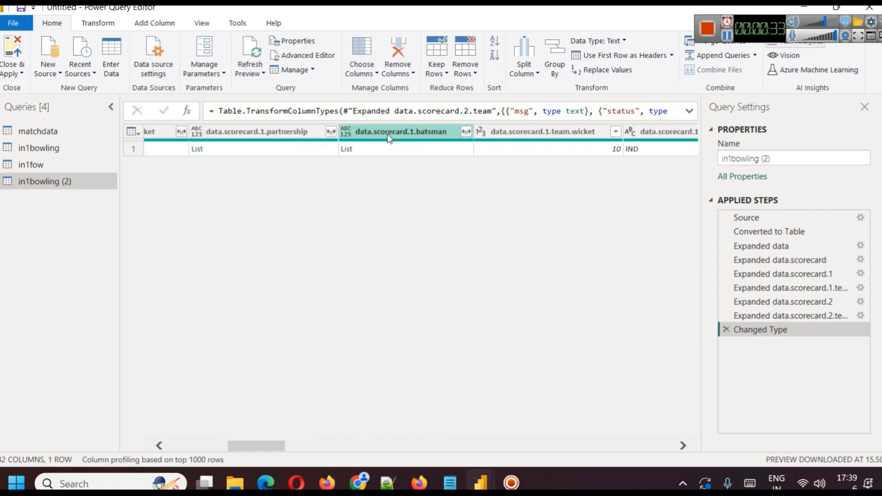
pyautogui.click(345, 150)
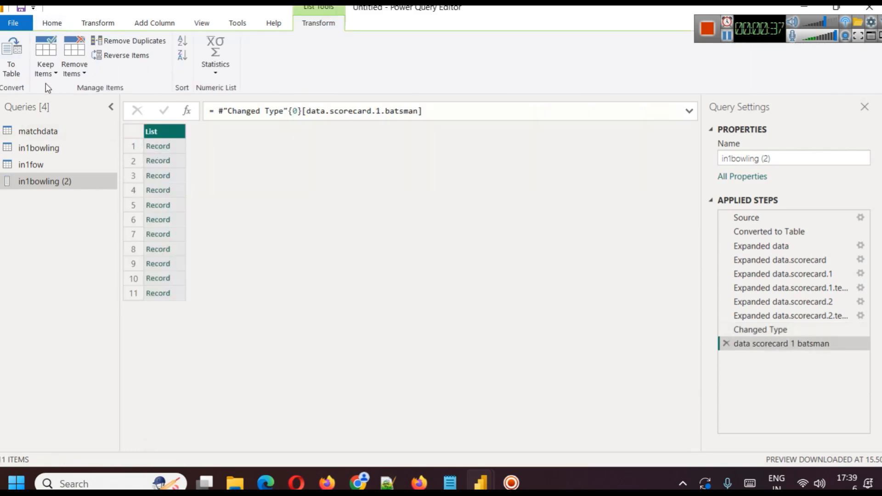
# Convert the batsman list to a table with no delimiter and expand all Column1 fields, keeping the original column name as prefix.
pyautogui.click(12, 71)
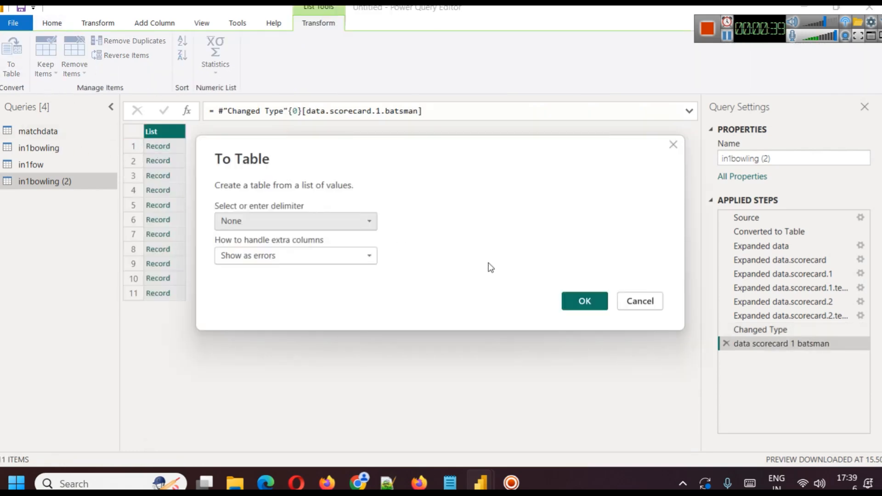
pyautogui.click(585, 301)
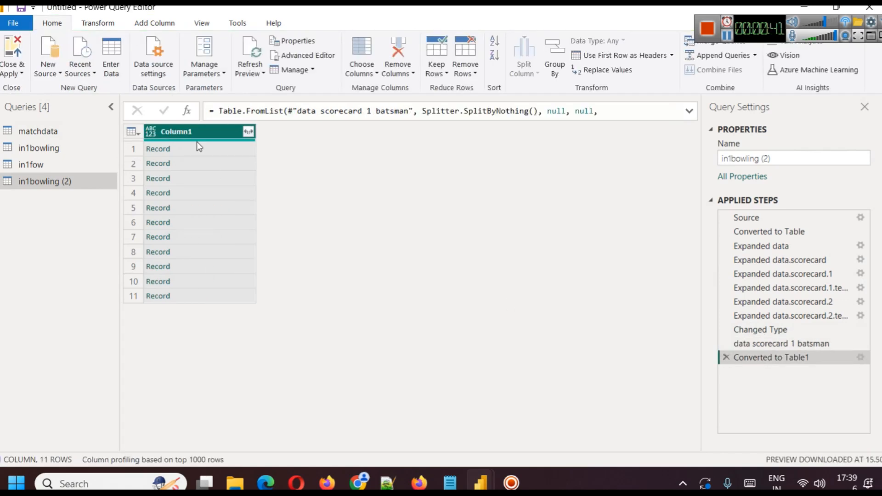
pyautogui.click(247, 135)
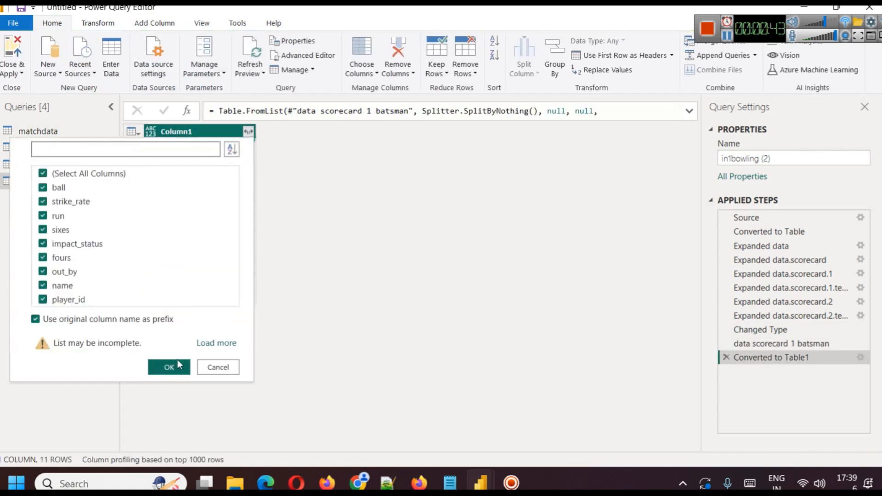
pyautogui.click(174, 366)
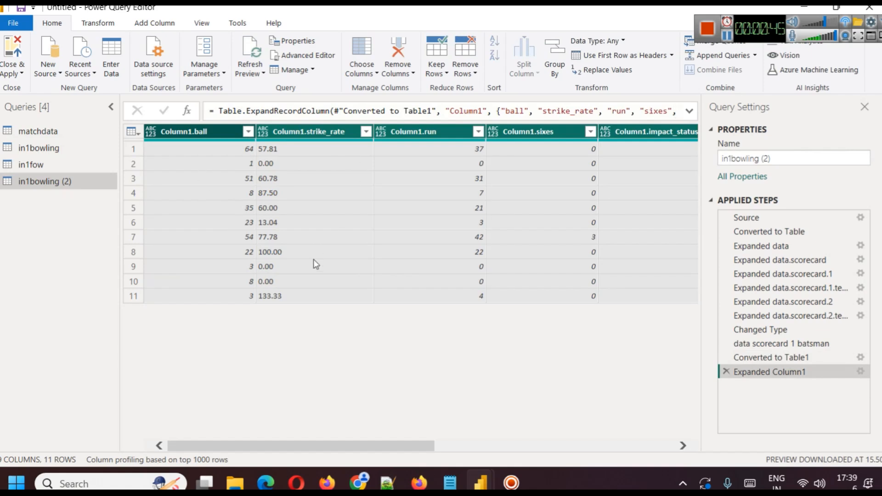
# Move the Column1.name column to the front of the batsman table, before Column1.ball.
pyautogui.moveTo(351, 447); pyautogui.dragTo(685, 442)
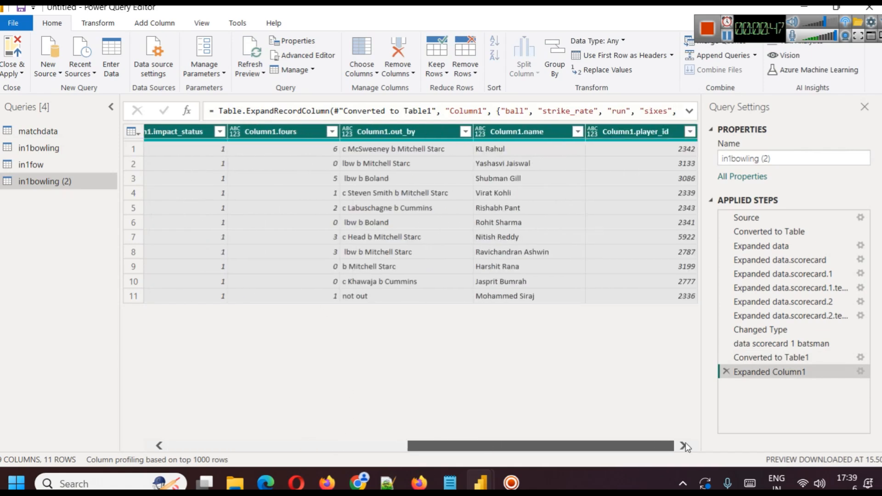
pyautogui.moveTo(518, 131); pyautogui.dragTo(183, 140)
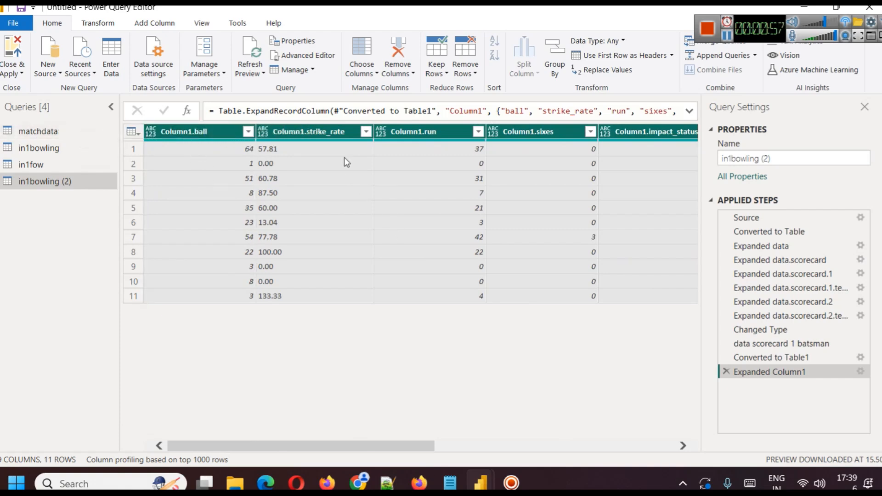
pyautogui.moveTo(412, 446); pyautogui.dragTo(710, 425)
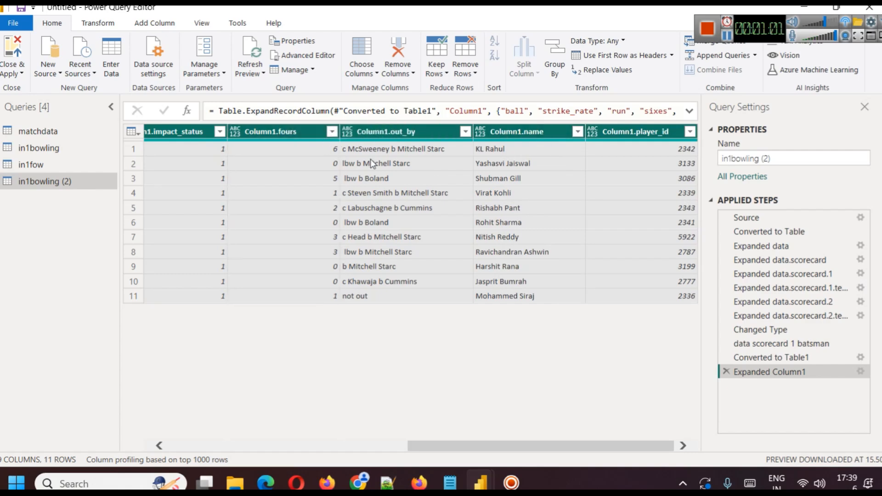
pyautogui.moveTo(525, 131); pyautogui.dragTo(151, 134)
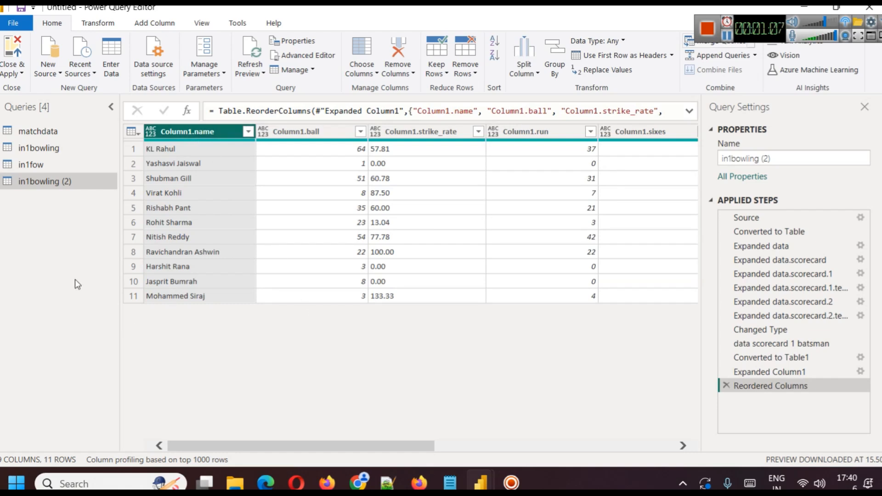
# Rename the batsman query from in1bowling (2) to in1batting.
pyautogui.rightClick(34, 183)
pyautogui.click(64, 236)
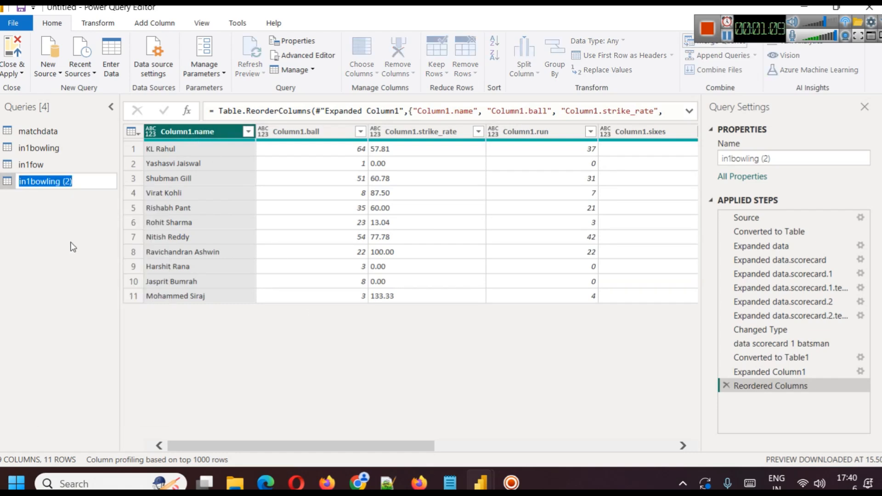
pyautogui.write('in')
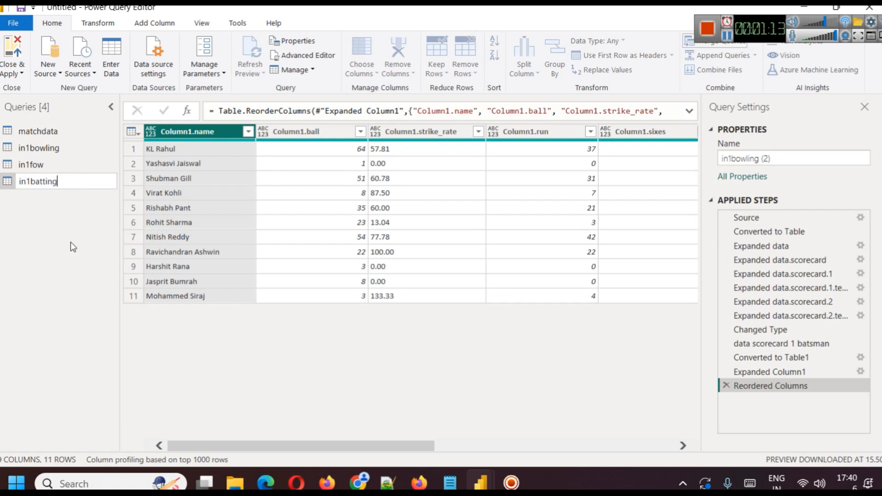
pyautogui.press('Return')
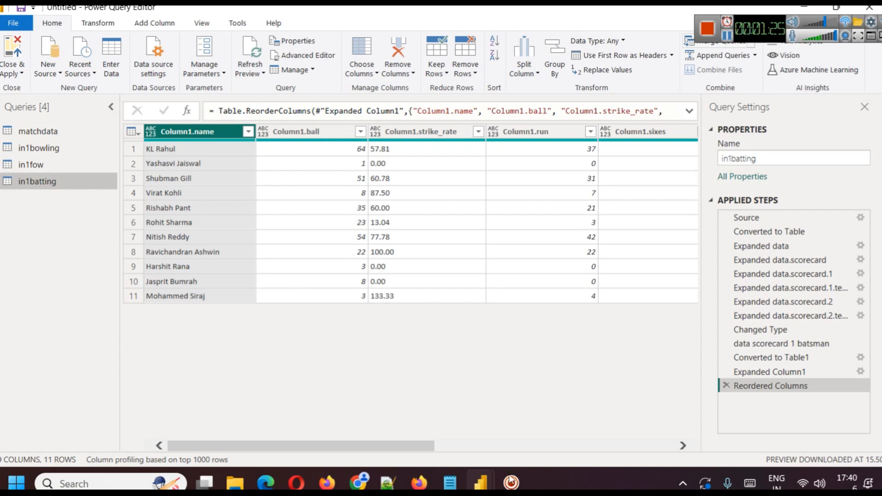
# Switch to the Live Cricket Data from JSON API report, open its query editor and view the in1fow and in1Batter queries.
pyautogui.moveTo(480, 482)
pyautogui.click(340, 423)
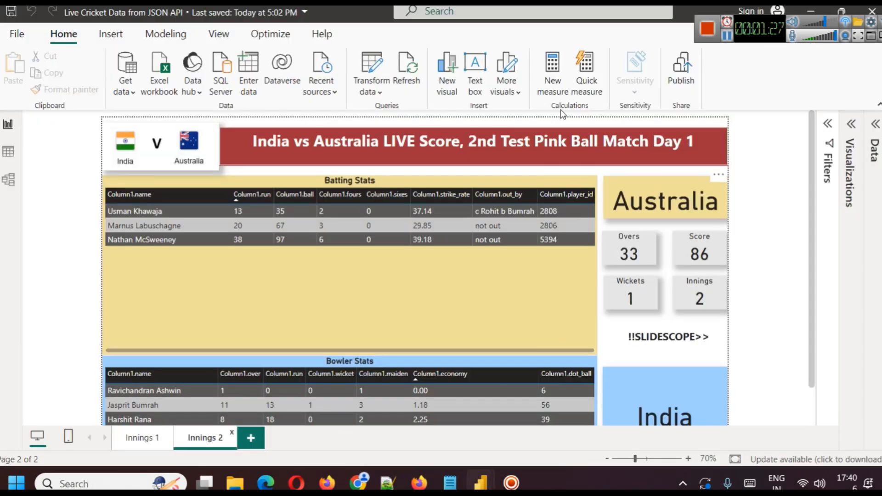
pyautogui.click(370, 91)
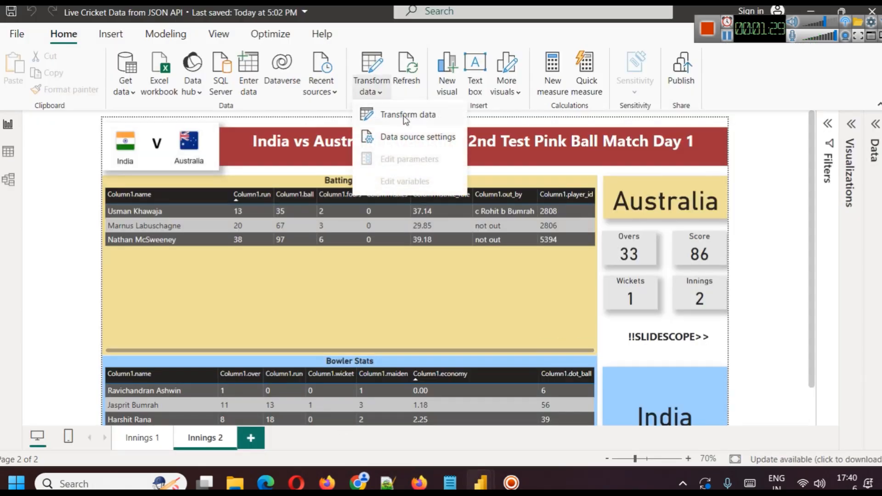
pyautogui.click(405, 116)
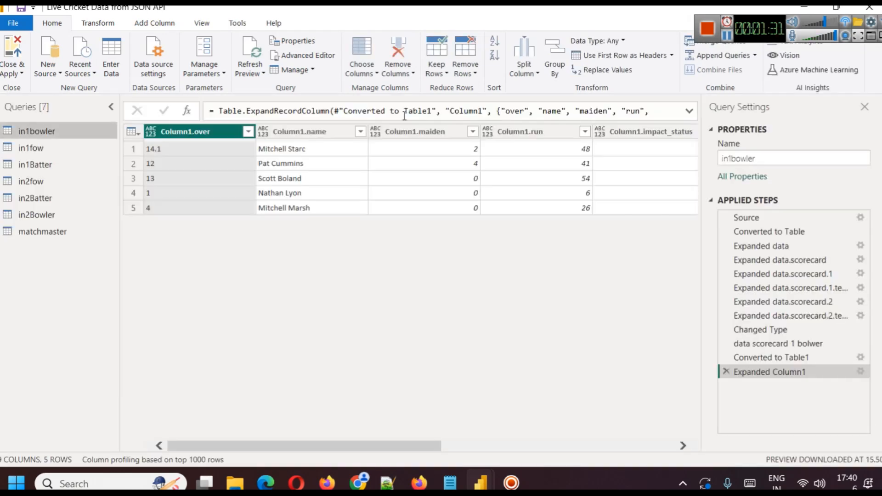
pyautogui.click(42, 152)
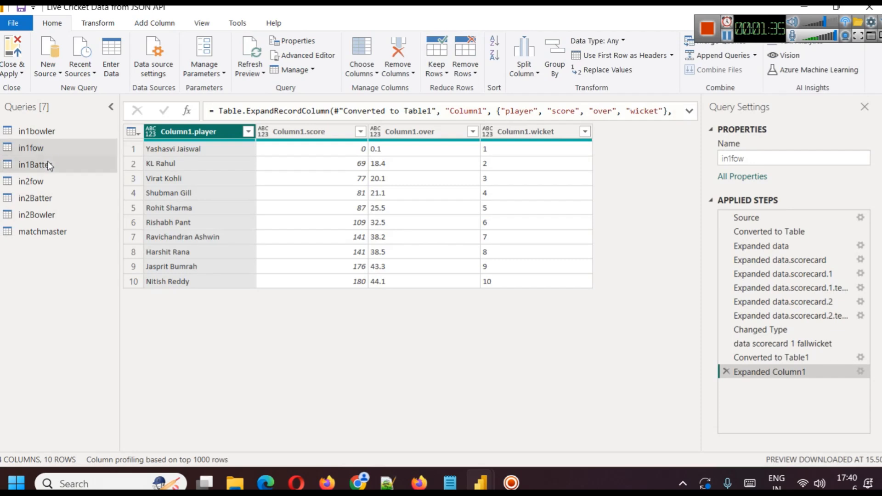
pyautogui.click(49, 165)
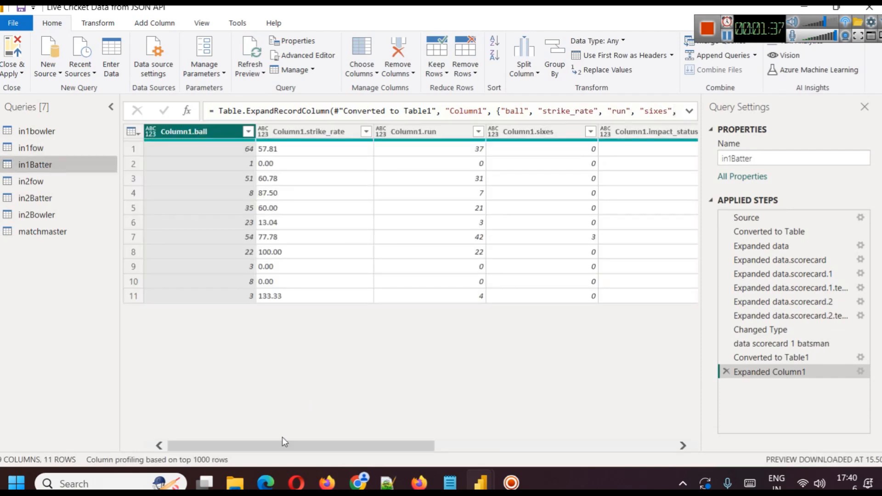
# Move the Column1.name column to the front of the in1Batter table.
pyautogui.moveTo(283, 450); pyautogui.dragTo(491, 455)
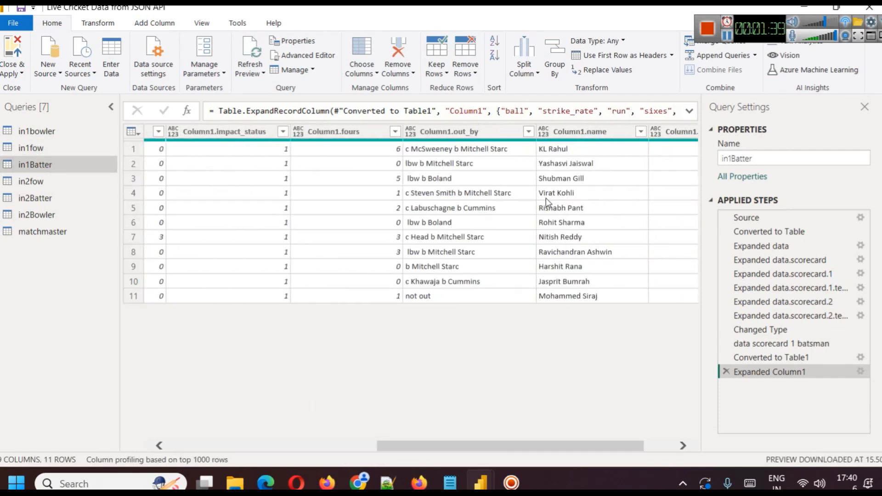
pyautogui.moveTo(596, 131); pyautogui.dragTo(54, 133)
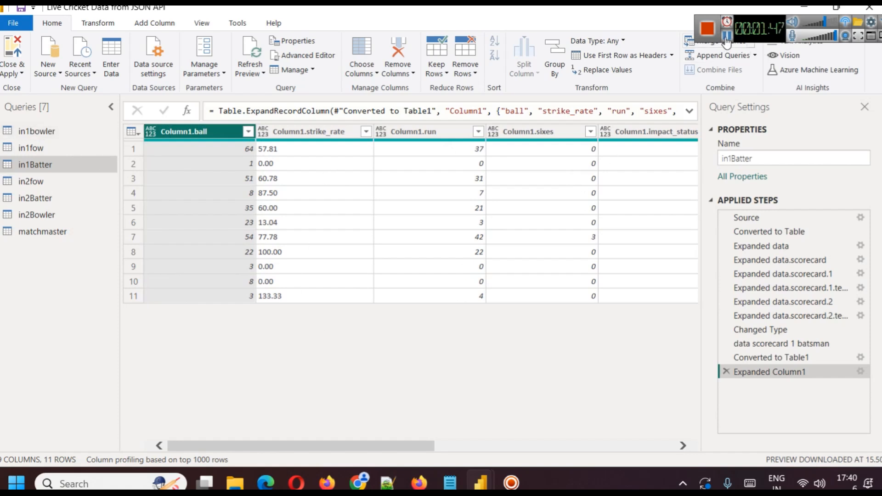
pyautogui.moveTo(306, 131); pyautogui.dragTo(95, 120)
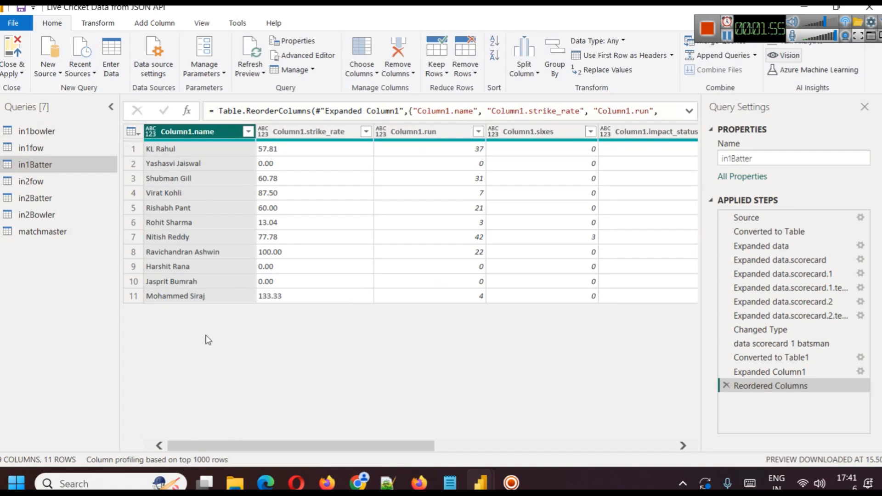
# Review the in2fow, in2Batter, in2Bowler and matchmaster queries.
pyautogui.click(29, 182)
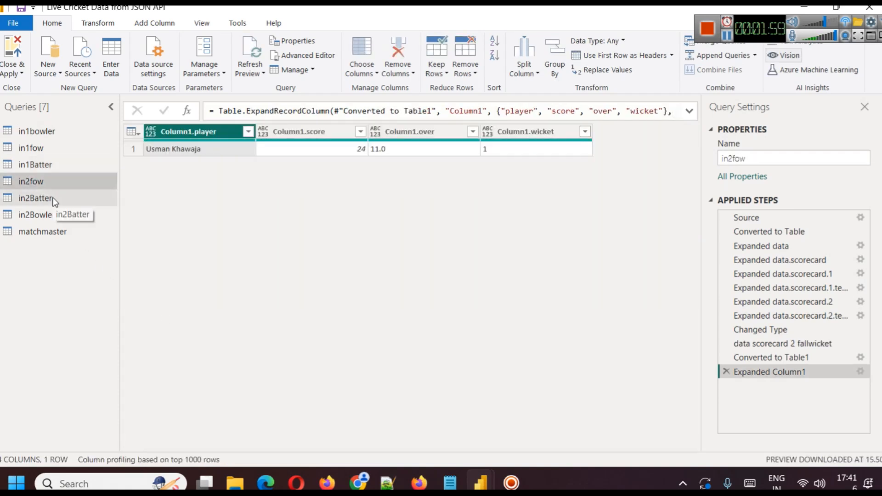
pyautogui.click(35, 198)
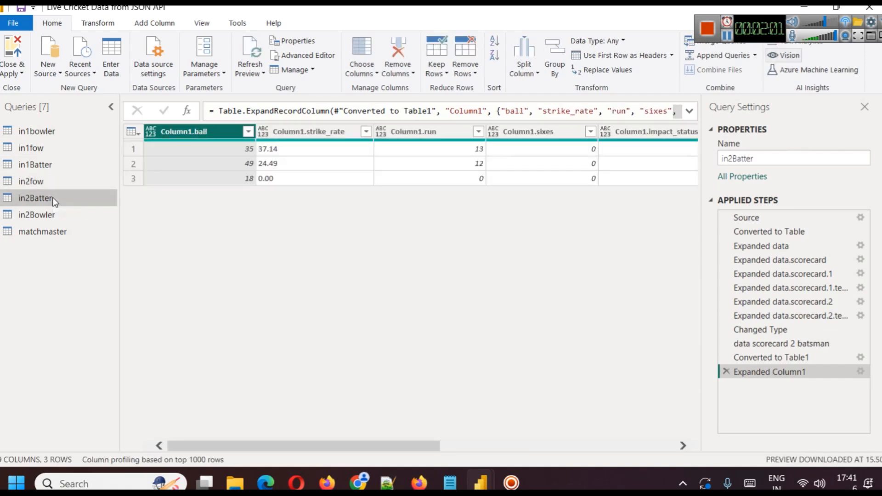
pyautogui.click(51, 218)
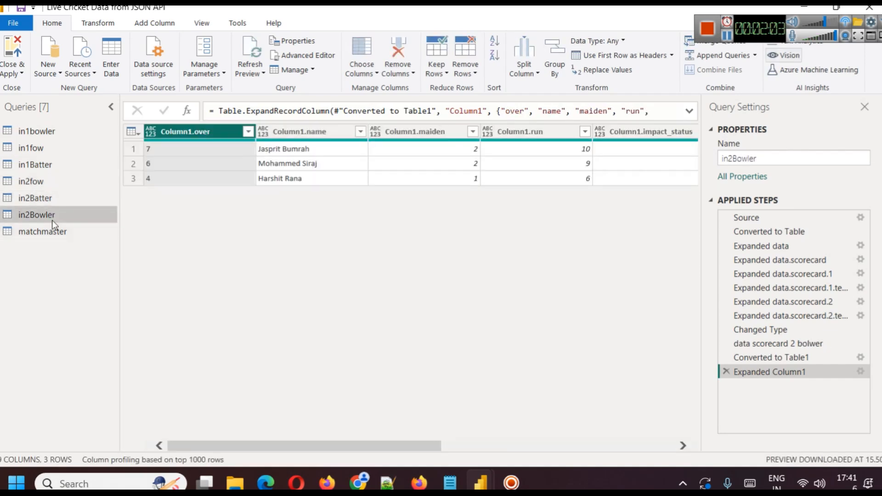
pyautogui.click(57, 230)
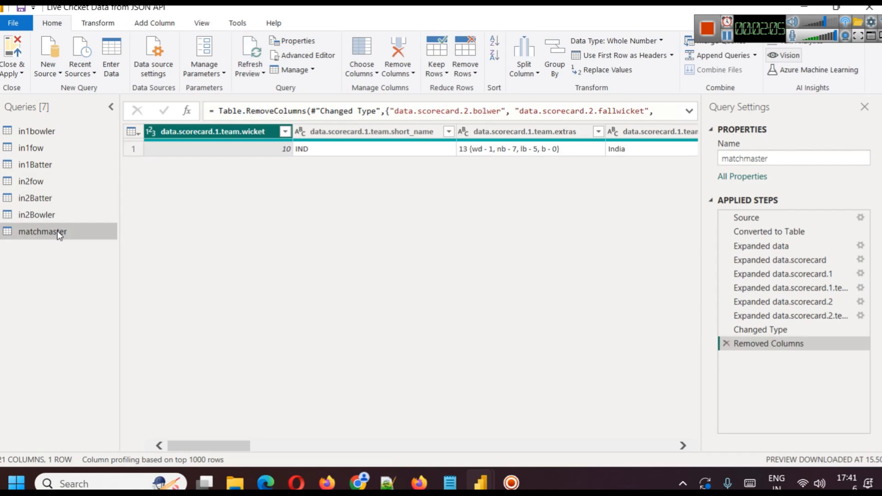
pyautogui.click(51, 218)
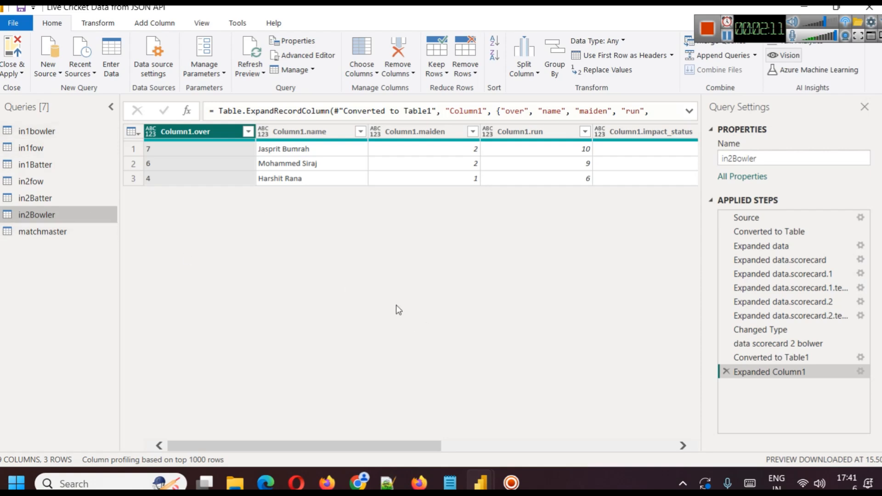
# Apply the query changes, close the query editor, and view the Innings 1 and Innings 2 report pages.
pyautogui.click(16, 73)
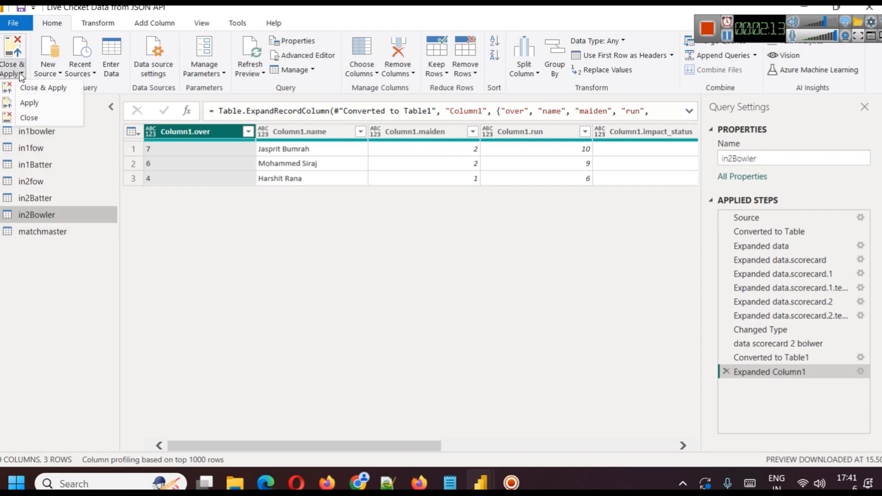
pyautogui.click(26, 90)
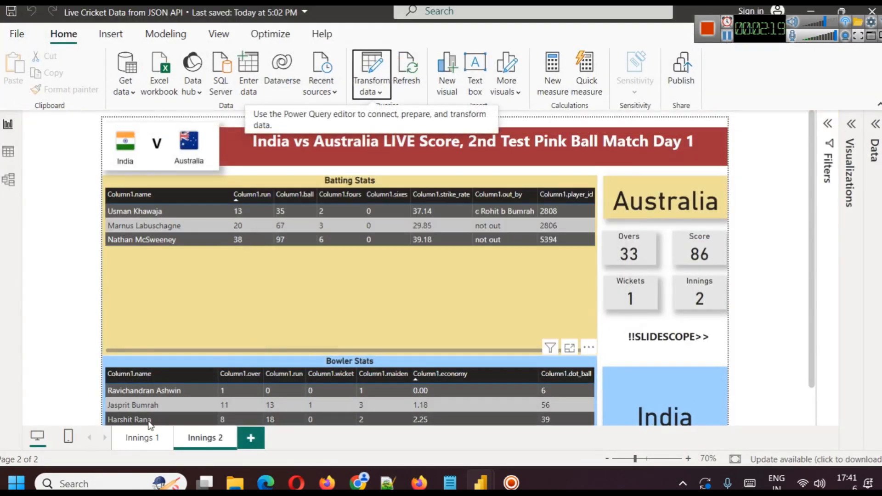
pyautogui.click(140, 437)
pyautogui.click(205, 438)
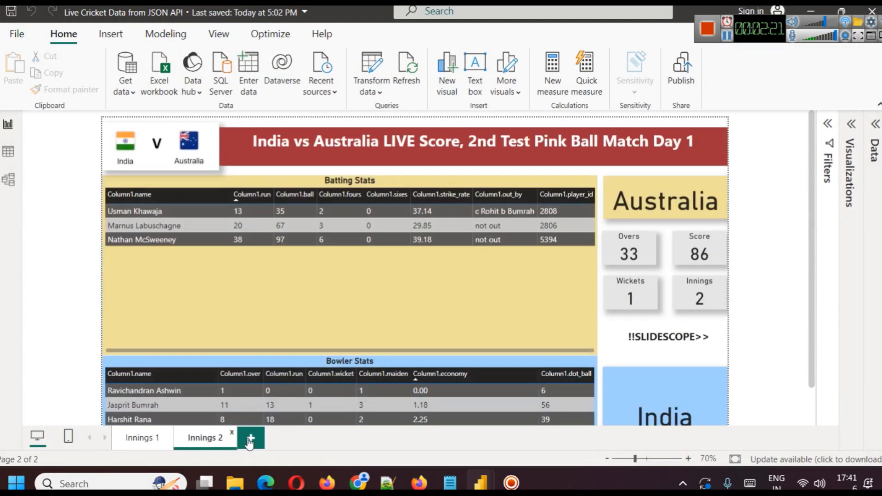
# Add a blank report page and bring up the visual-building options and the collapsed list of data tables.
pyautogui.click(249, 438)
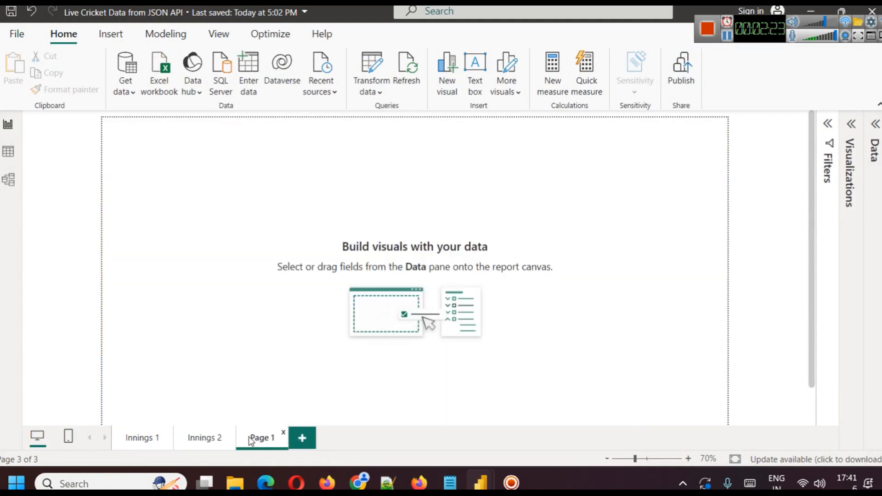
pyautogui.click(854, 137)
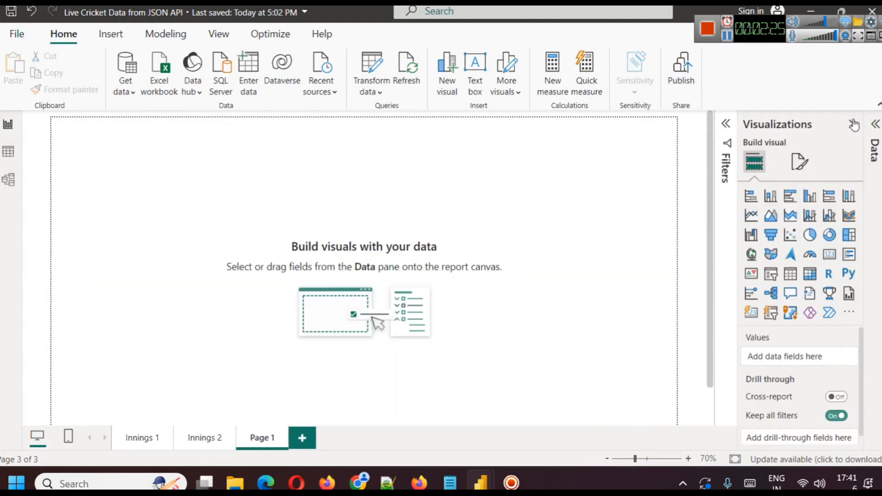
pyautogui.click(726, 124)
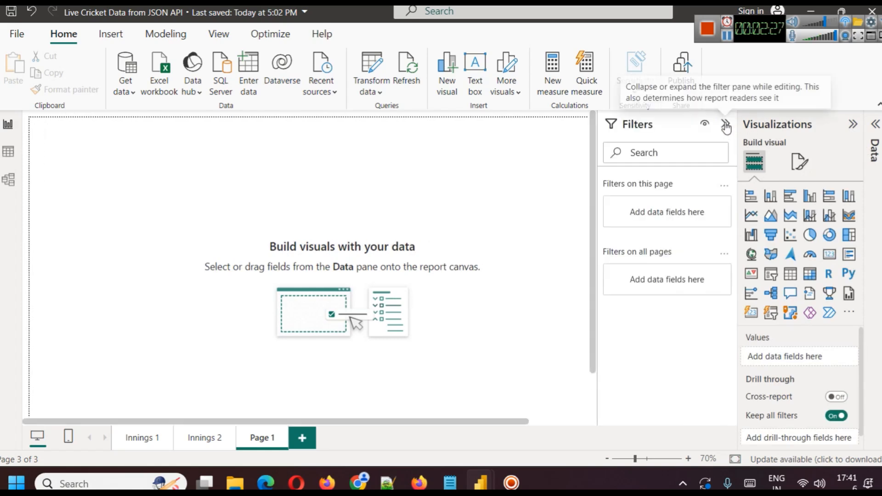
pyautogui.click(726, 124)
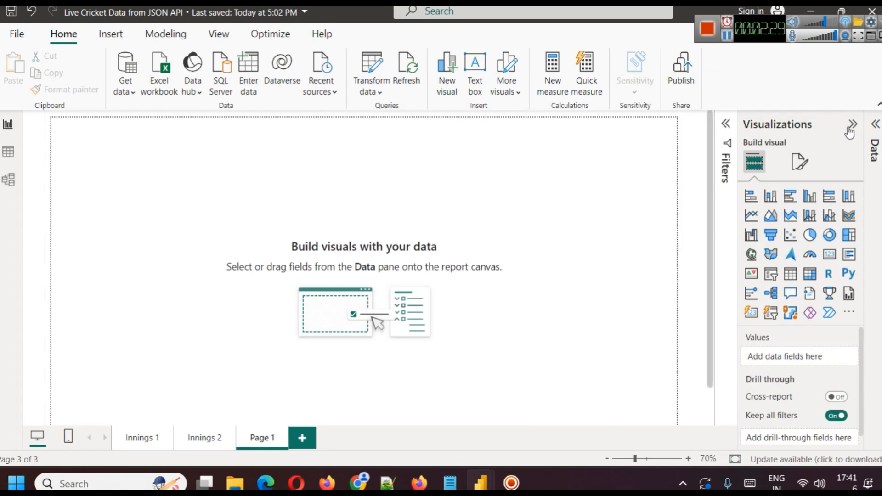
pyautogui.click(875, 125)
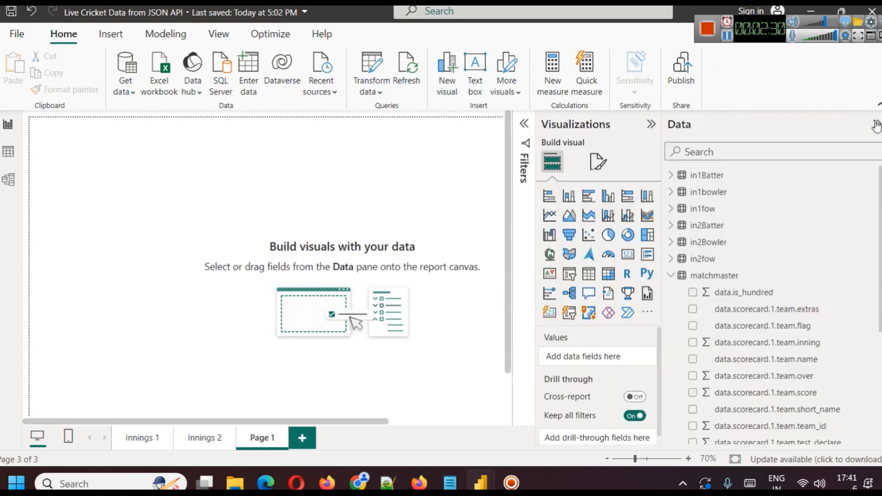
pyautogui.click(670, 276)
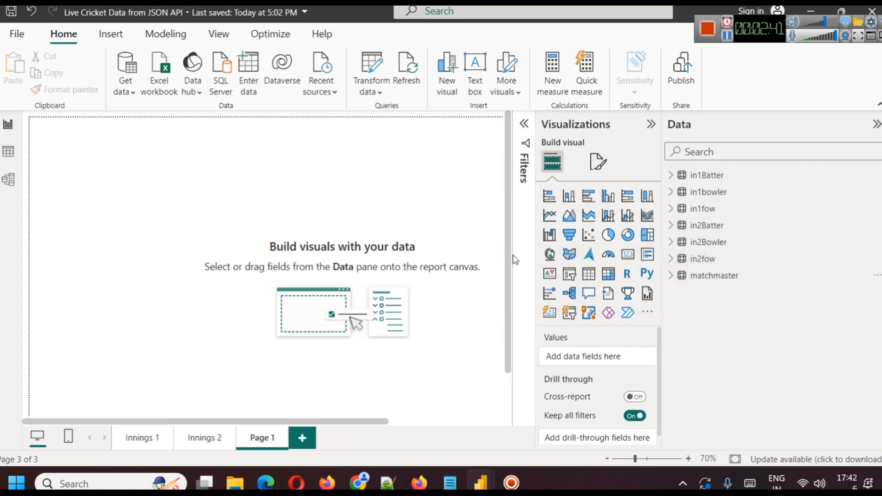
# Insert a text box on the new page reading "India Vs Australia - Test Match".
pyautogui.click(475, 71)
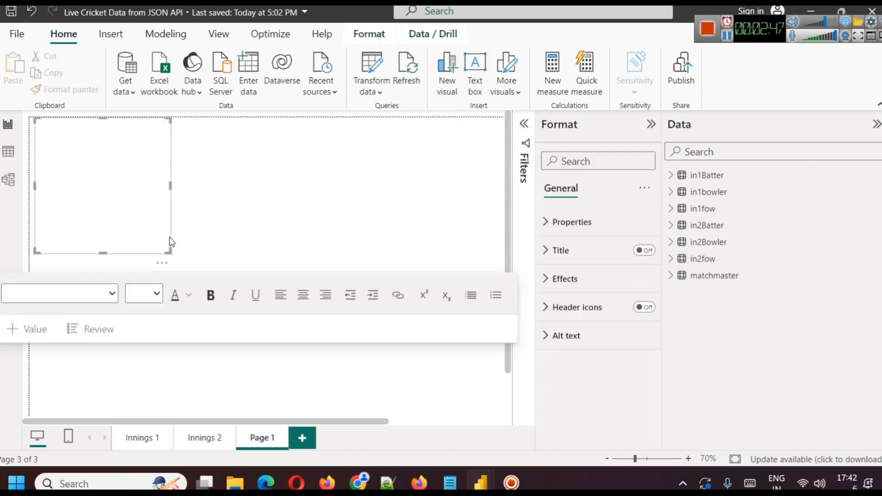
pyautogui.click(137, 169)
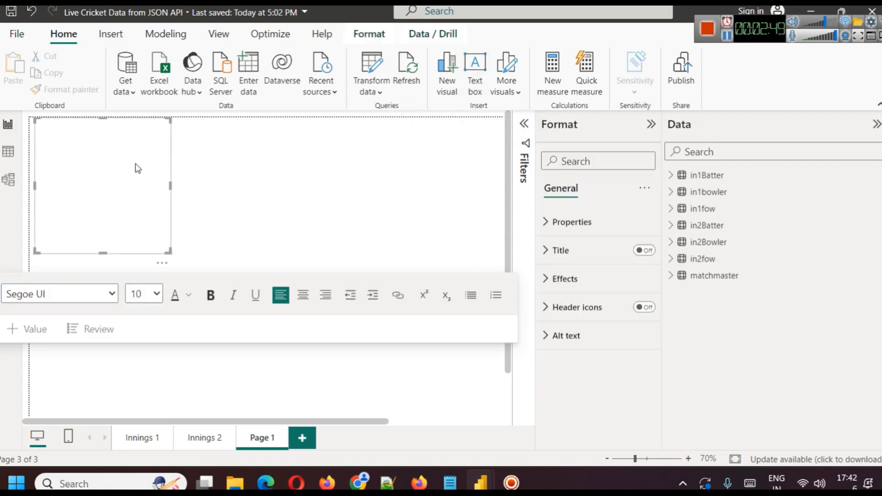
pyautogui.write('India')
pyautogui.press('BackSpace')
pyautogui.press('BackSpace')
pyautogui.write('c')
pyautogui.click(177, 211)
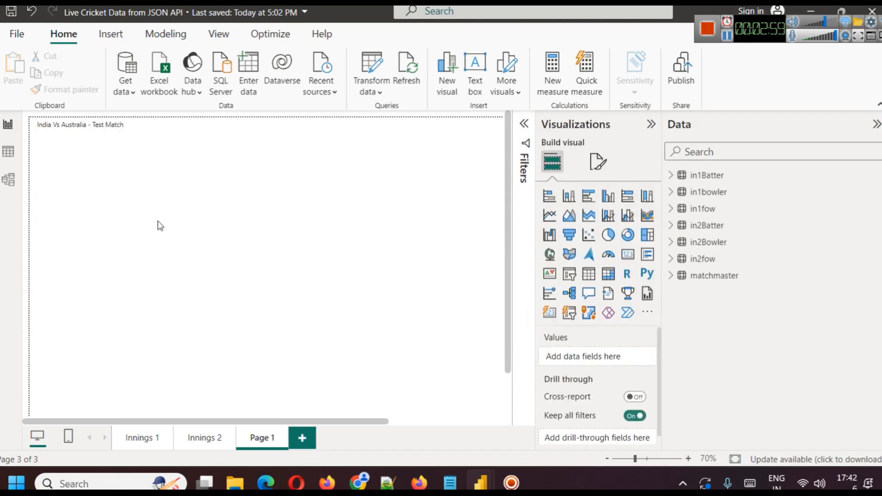
# Shrink the title text box to about one line high and set all its text to size 20.
pyautogui.click(99, 127)
pyautogui.moveTo(104, 253); pyautogui.dragTo(104, 136)
pyautogui.click(210, 130)
pyautogui.click(141, 129)
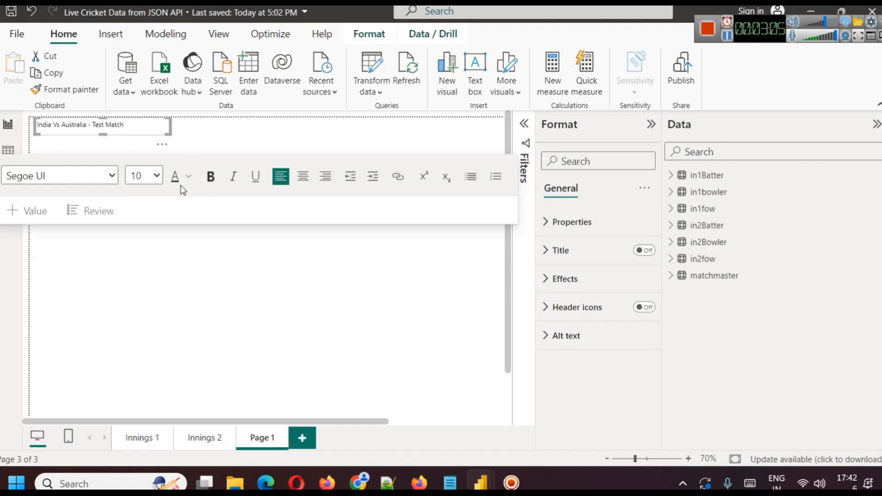
pyautogui.hotkey('ctrl', 'a')
pyautogui.click(156, 175)
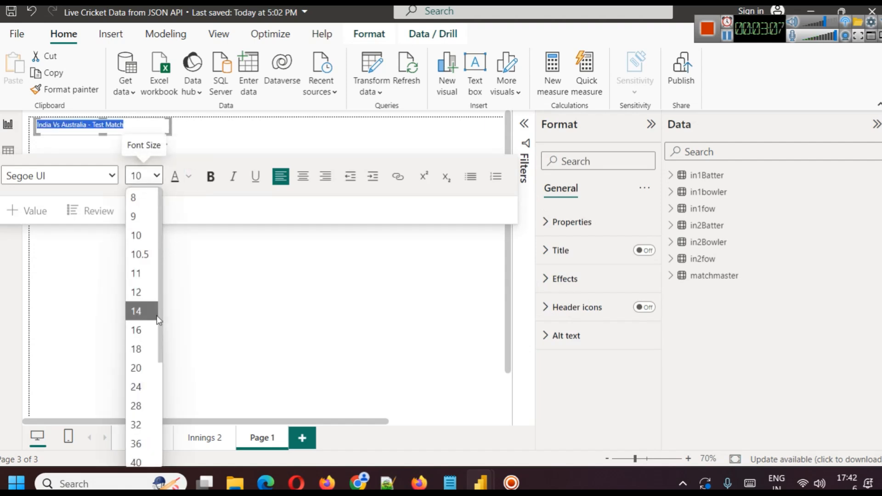
pyautogui.click(149, 368)
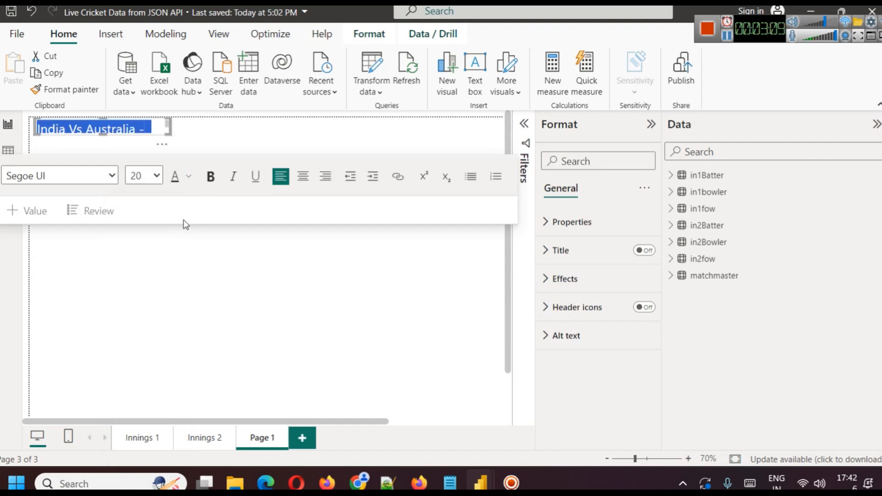
# Resize the title text box into a wide banner along the page's upper edge, leaving free space before it.
pyautogui.moveTo(104, 139); pyautogui.dragTo(100, 160)
pyautogui.moveTo(170, 142); pyautogui.dragTo(324, 148)
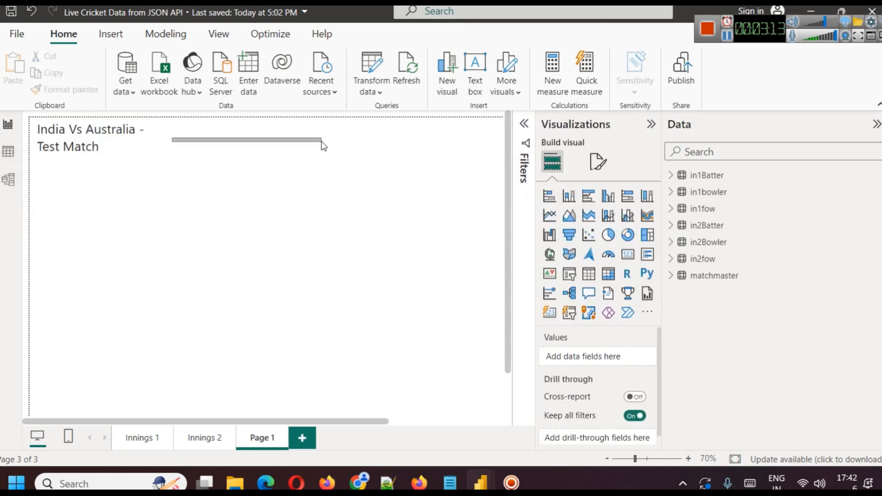
pyautogui.click(112, 146)
pyautogui.moveTo(171, 139); pyautogui.dragTo(363, 141)
pyautogui.moveTo(33, 140); pyautogui.dragTo(170, 154)
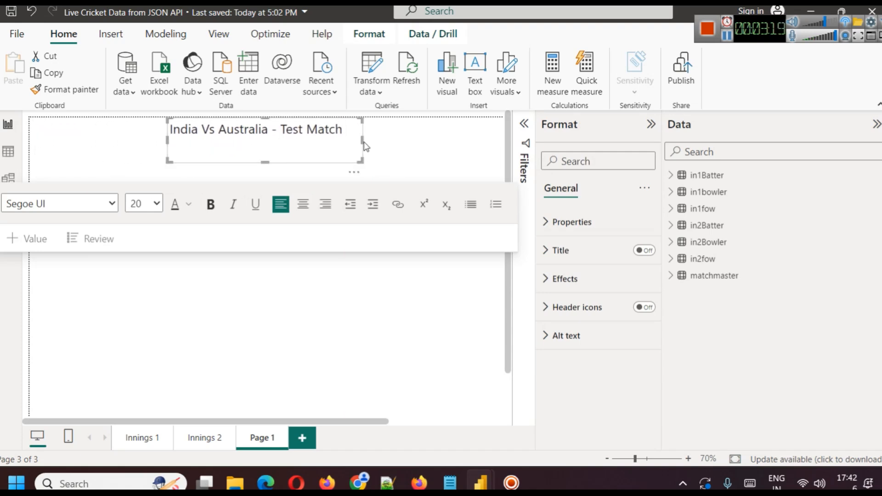
pyautogui.moveTo(363, 138); pyautogui.dragTo(505, 138)
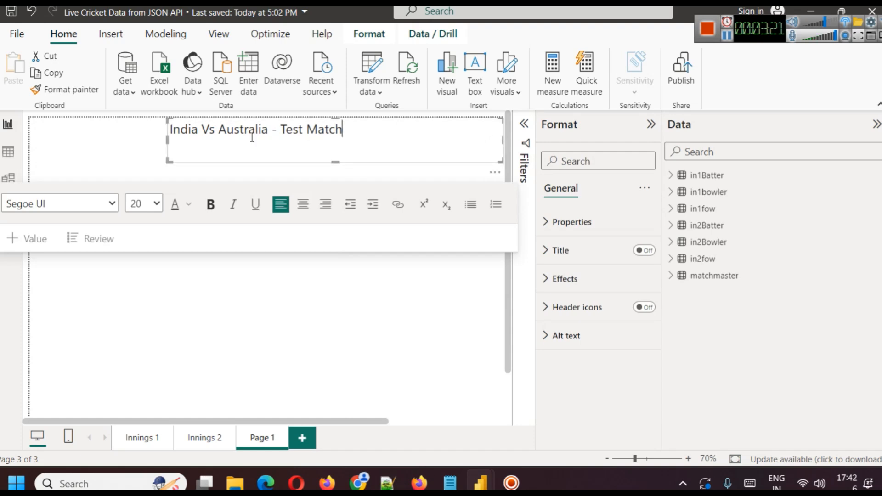
pyautogui.moveTo(169, 140); pyautogui.dragTo(154, 140)
# Make the title text bold and centred, and reduce the text box height to fit the single line.
pyautogui.hotkey('ctrl', 'a')
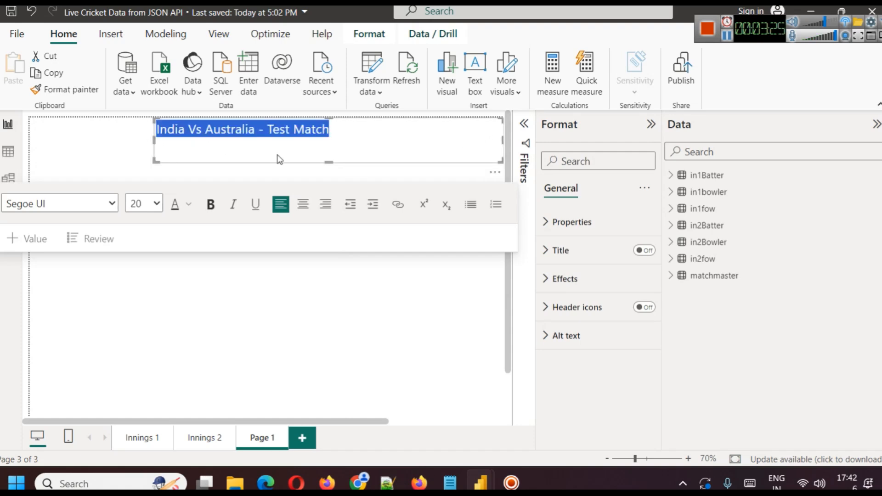
pyautogui.click(211, 204)
pyautogui.click(303, 204)
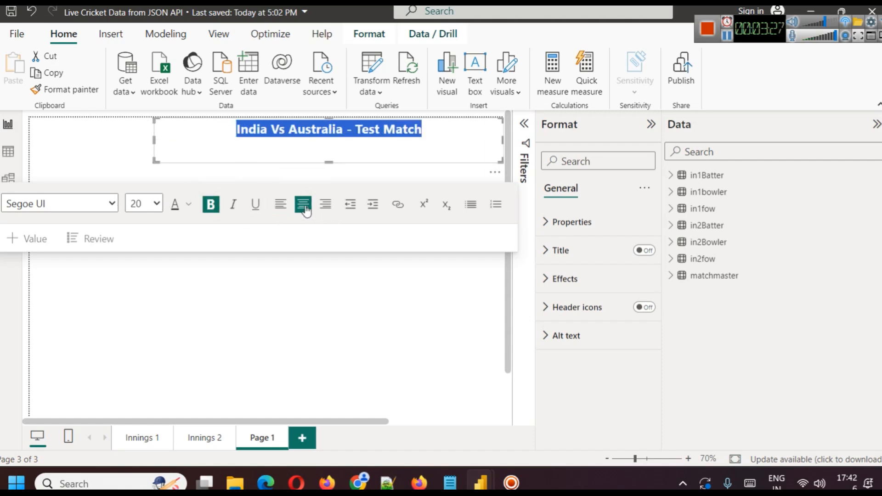
pyautogui.moveTo(330, 145); pyautogui.dragTo(330, 140)
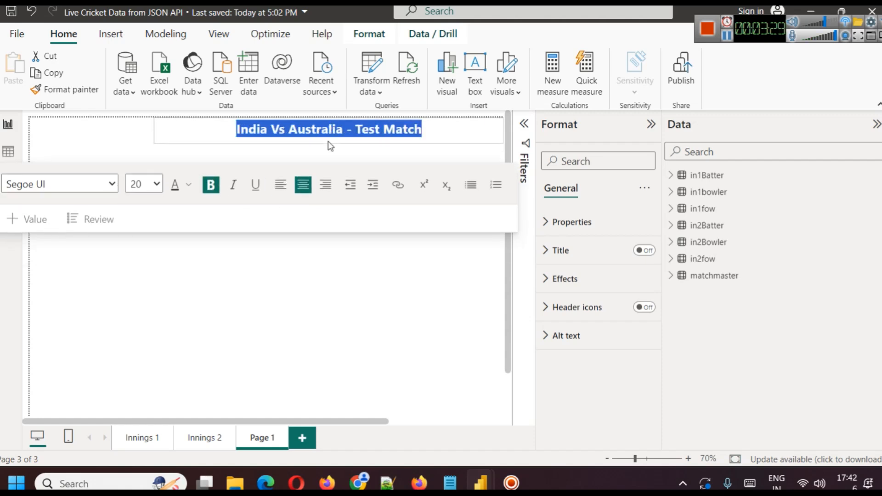
pyautogui.click(375, 157)
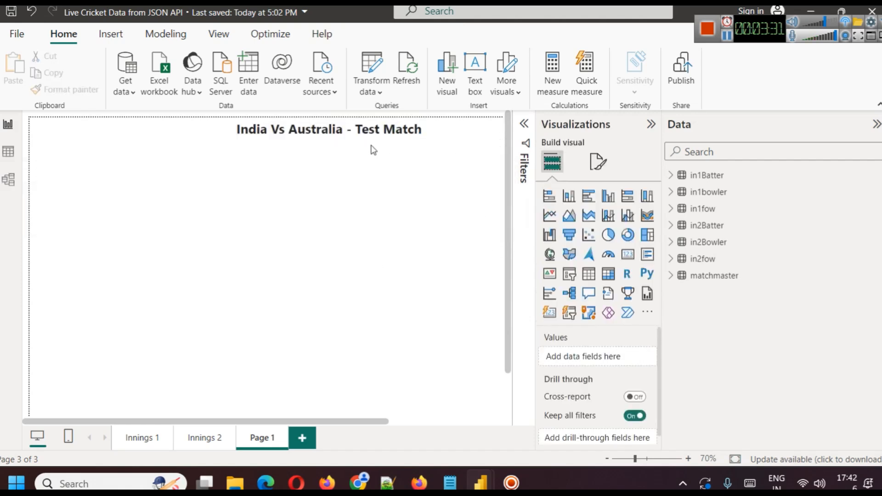
# Set the title text box's background colour to medium purple from the theme colours.
pyautogui.click(371, 131)
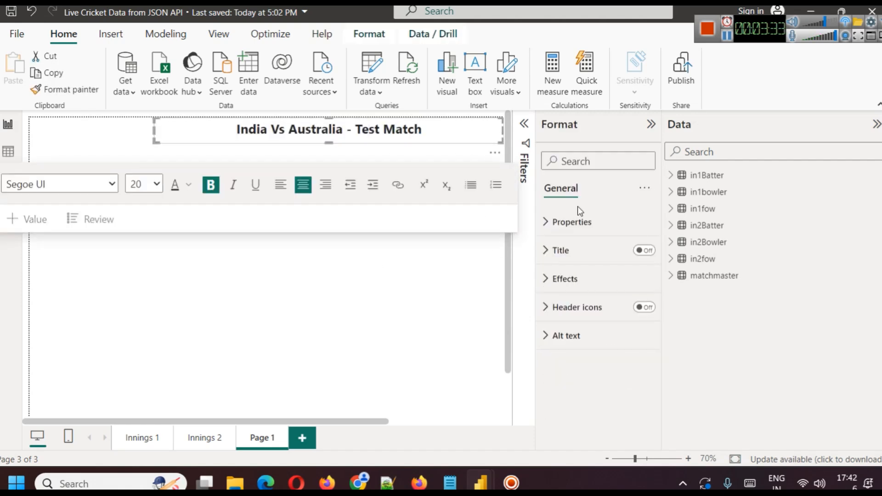
pyautogui.click(550, 223)
pyautogui.click(550, 224)
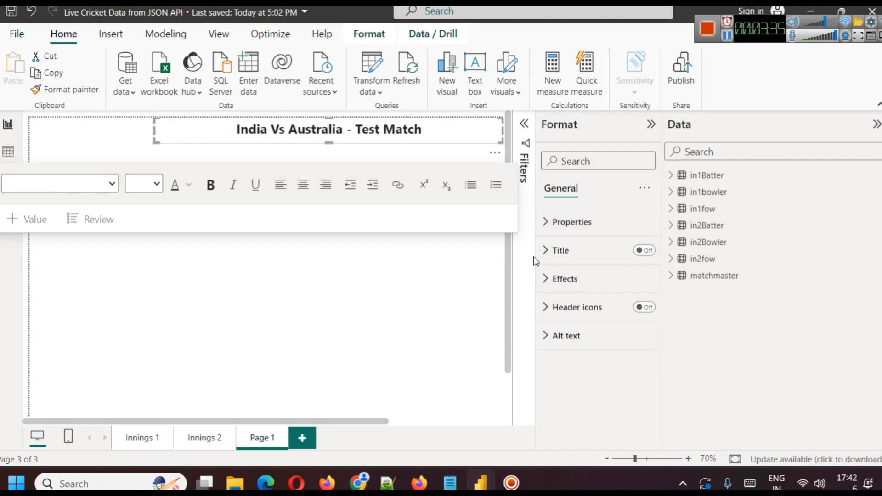
pyautogui.click(558, 279)
pyautogui.scroll(-1, 561, 290)
pyautogui.click(574, 278)
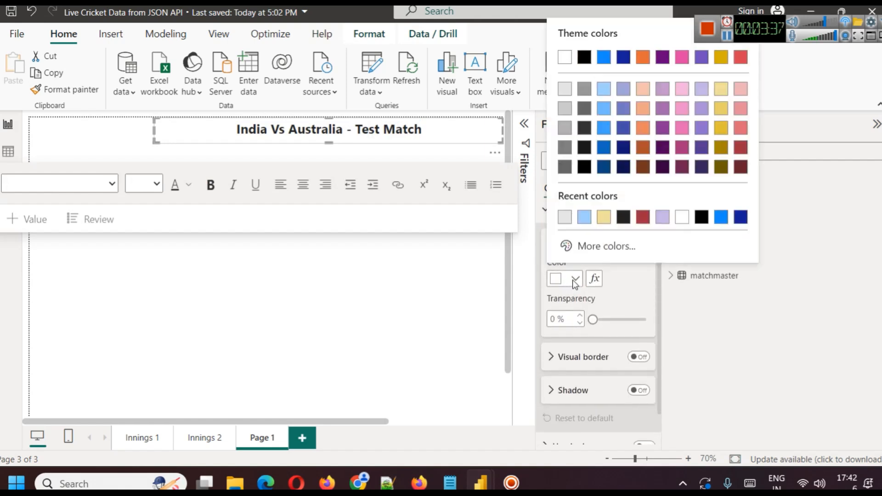
pyautogui.click(661, 128)
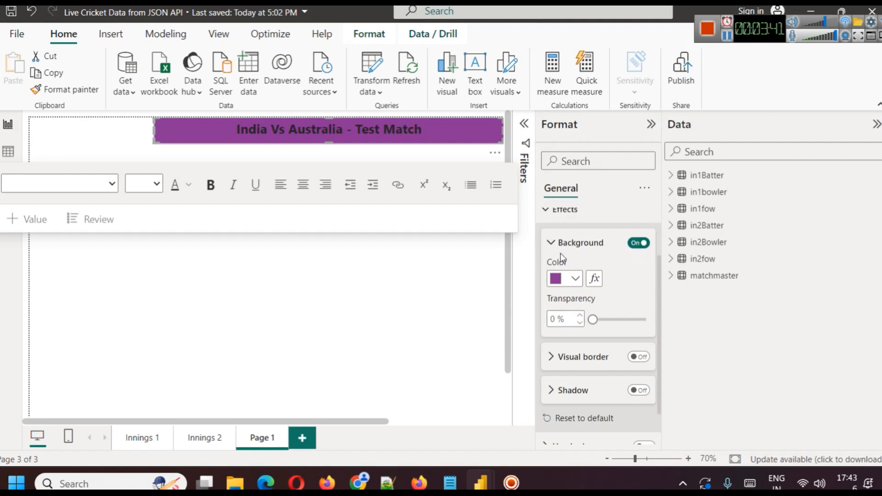
# Change the font colour of the whole title text to white.
pyautogui.tripleClick(368, 126)
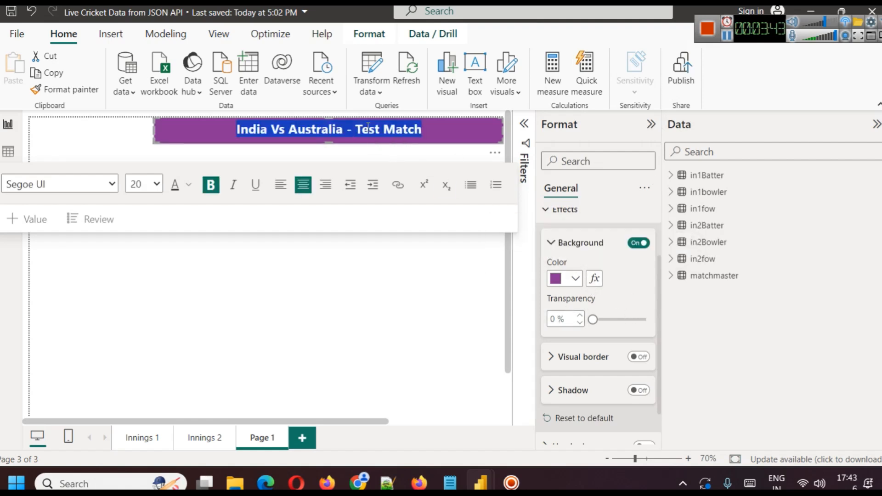
pyautogui.click(184, 184)
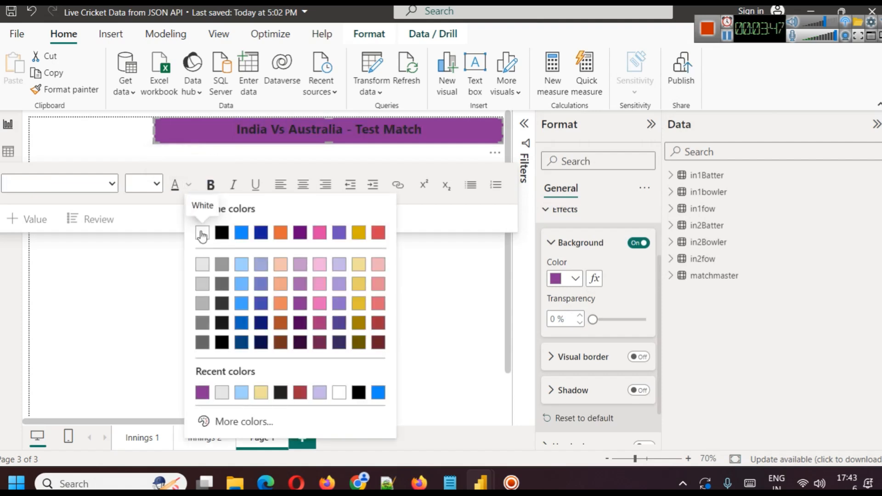
pyautogui.click(202, 233)
pyautogui.click(385, 315)
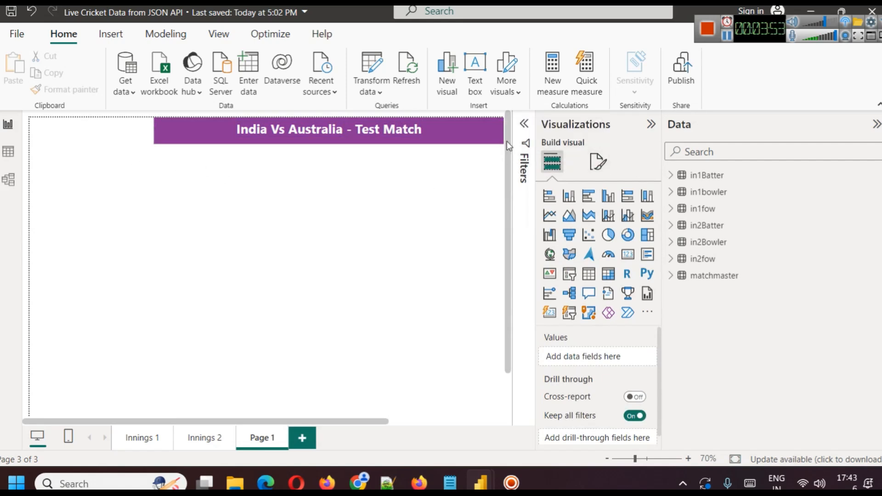
pyautogui.click(110, 33)
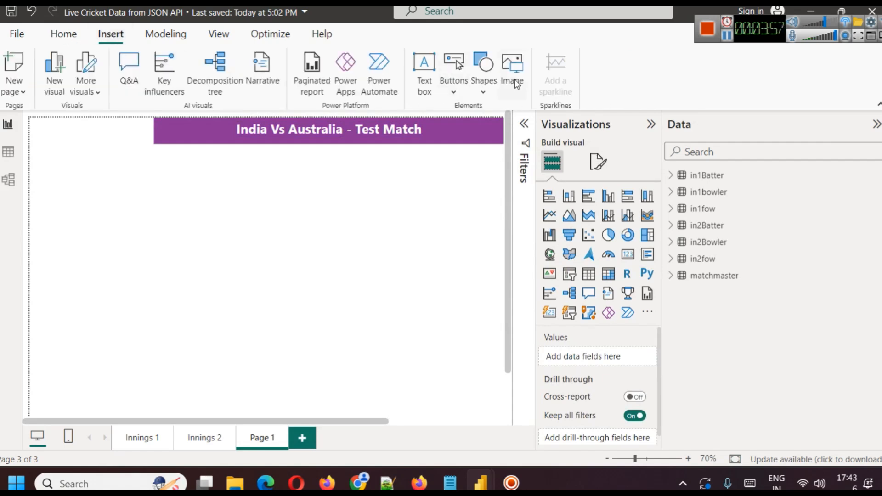
pyautogui.click(480, 482)
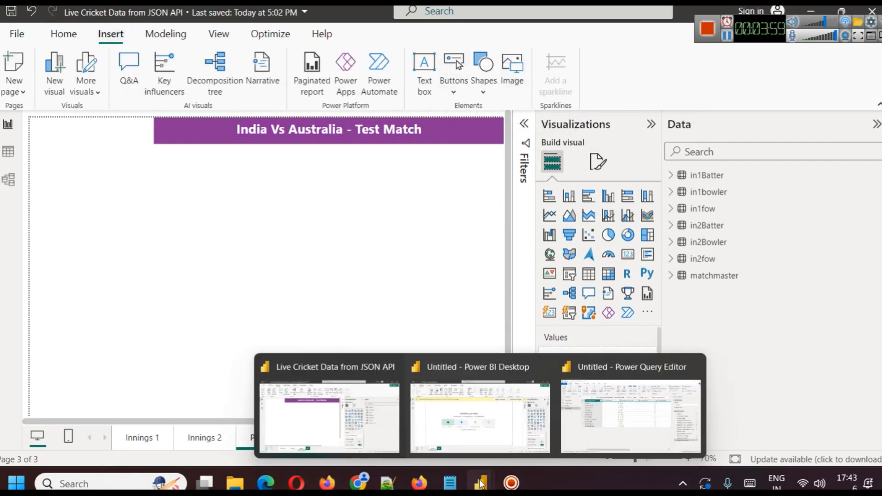
pyautogui.click(310, 405)
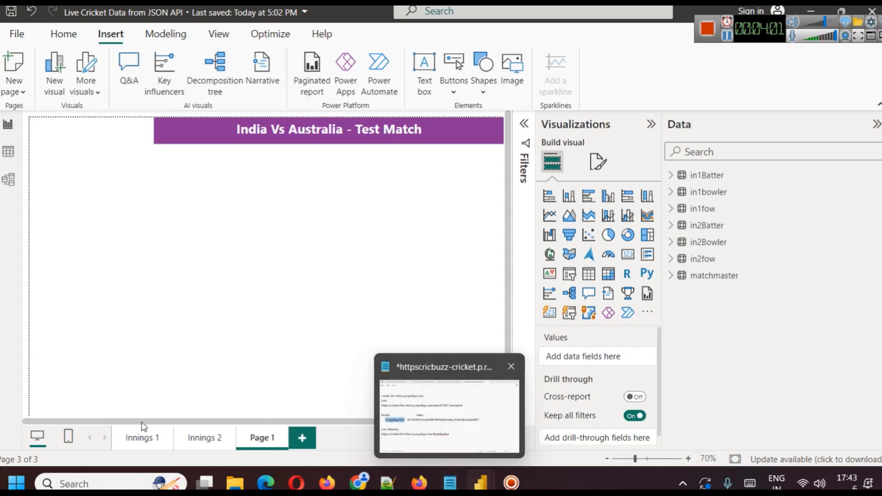
# Copy the India v Australia flags image from the Innings 1 page and paste it onto Page 1.
pyautogui.click(144, 437)
pyautogui.click(85, 150)
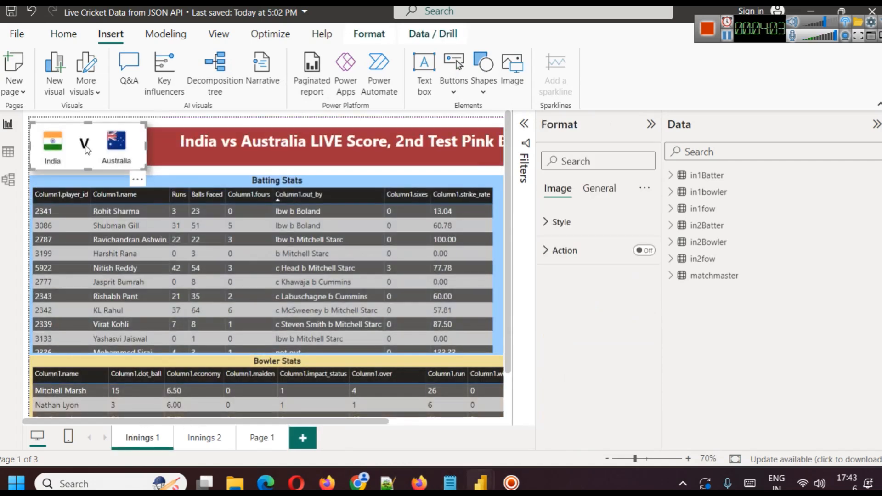
pyautogui.click(262, 440)
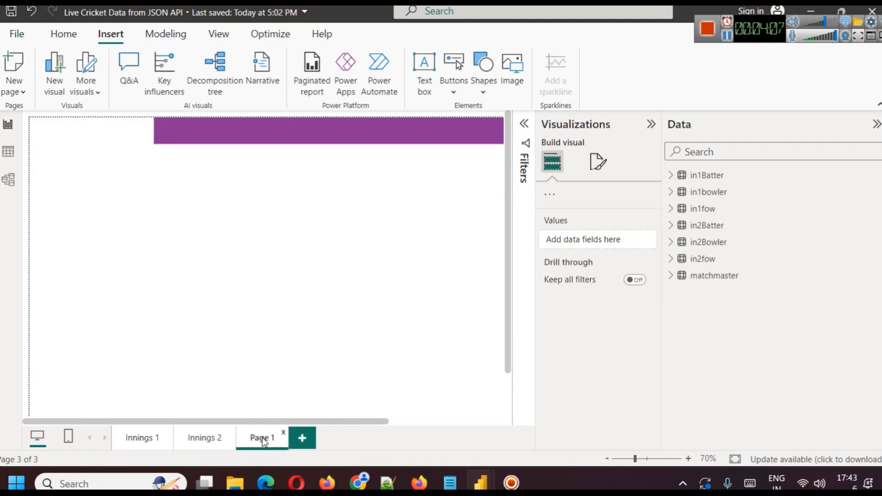
pyautogui.hotkey('ctrl', 'v')
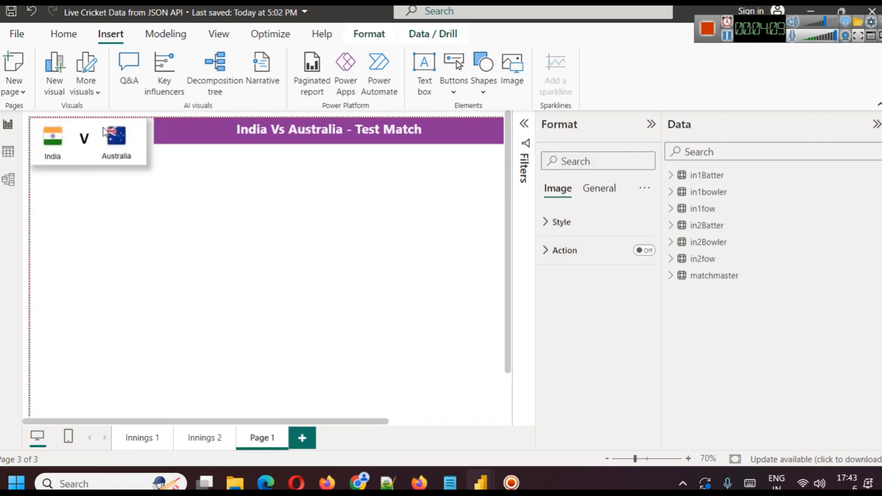
# Widen the title banner slightly at its start so that it meets the flags image.
pyautogui.click(162, 135)
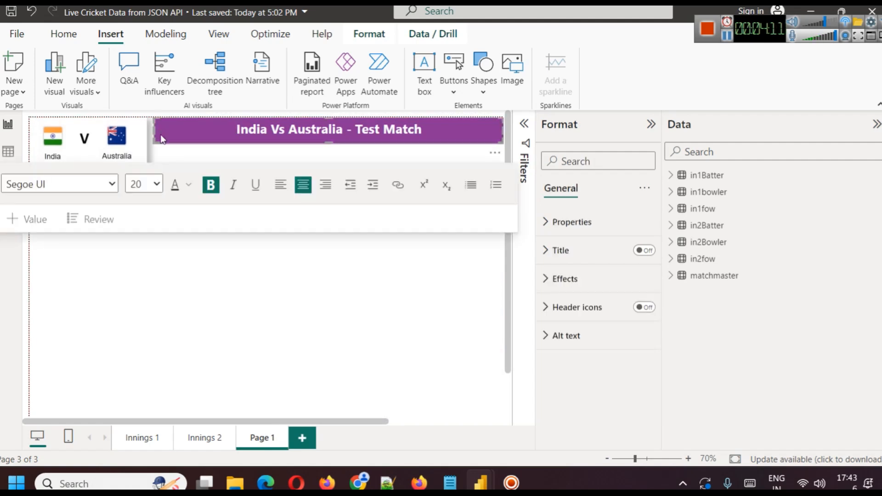
pyautogui.moveTo(152, 130); pyautogui.dragTo(147, 130)
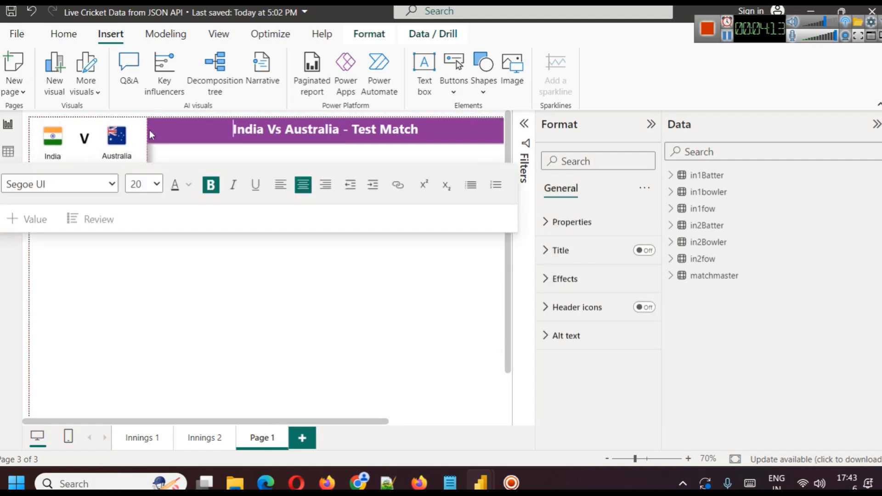
pyautogui.click(382, 323)
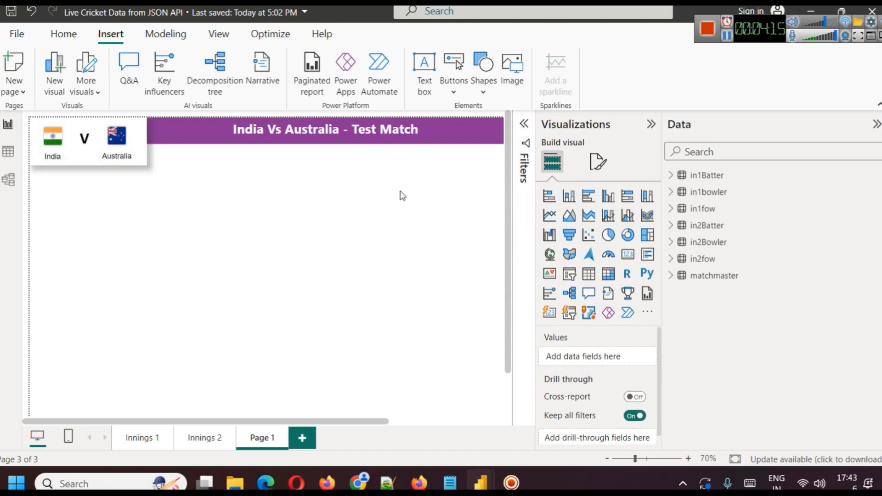
pyautogui.click(442, 138)
pyautogui.click(419, 316)
pyautogui.click(442, 134)
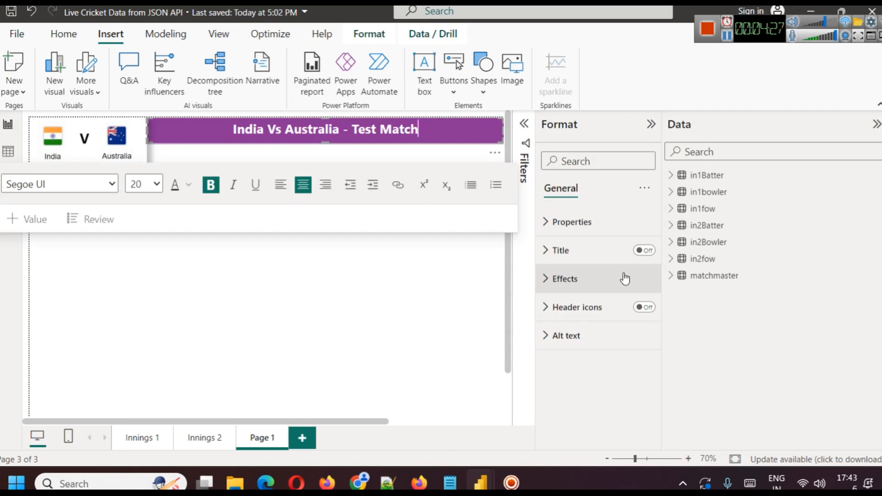
# Examine the matchmaster table's fields and scorecard columns in the table view, and return to the report page.
pyautogui.click(671, 275)
pyautogui.scroll(-2, 760, 333)
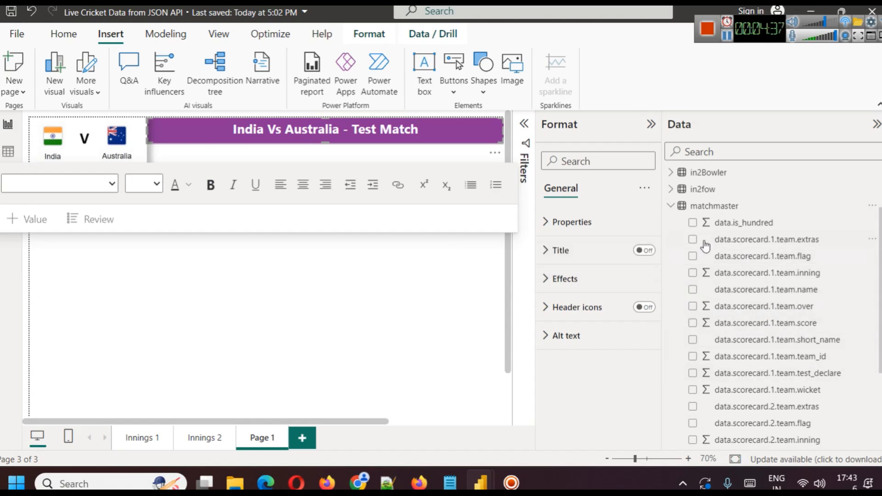
pyautogui.click(676, 206)
pyautogui.click(672, 206)
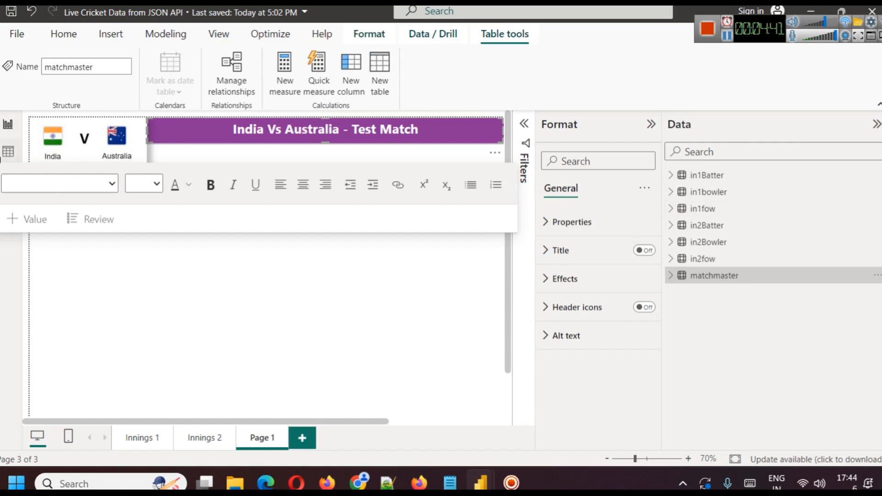
pyautogui.click(8, 150)
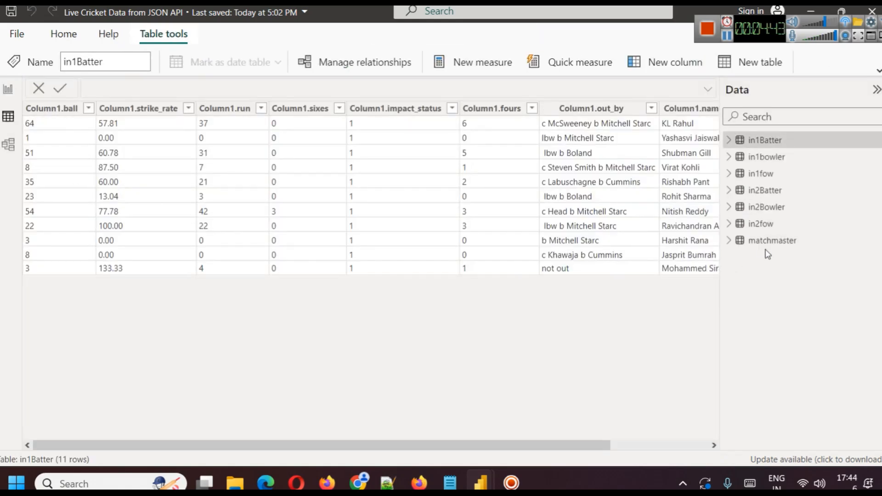
pyautogui.click(769, 246)
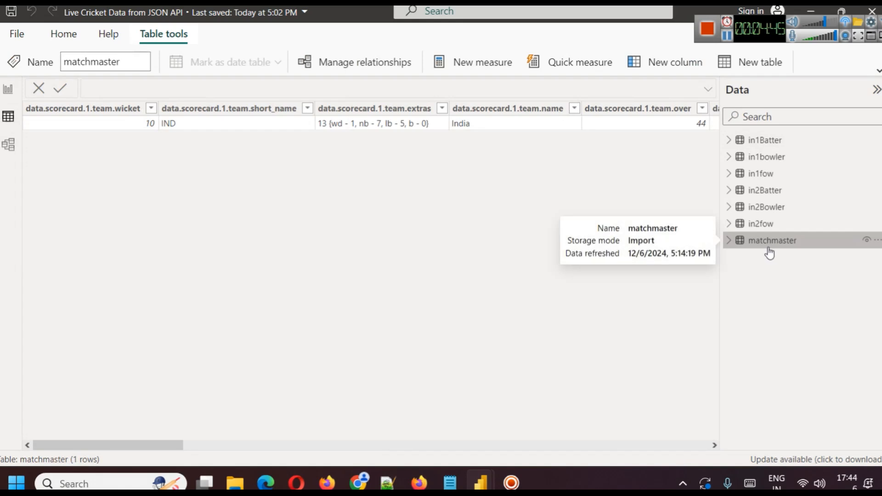
pyautogui.moveTo(173, 445); pyautogui.dragTo(396, 455)
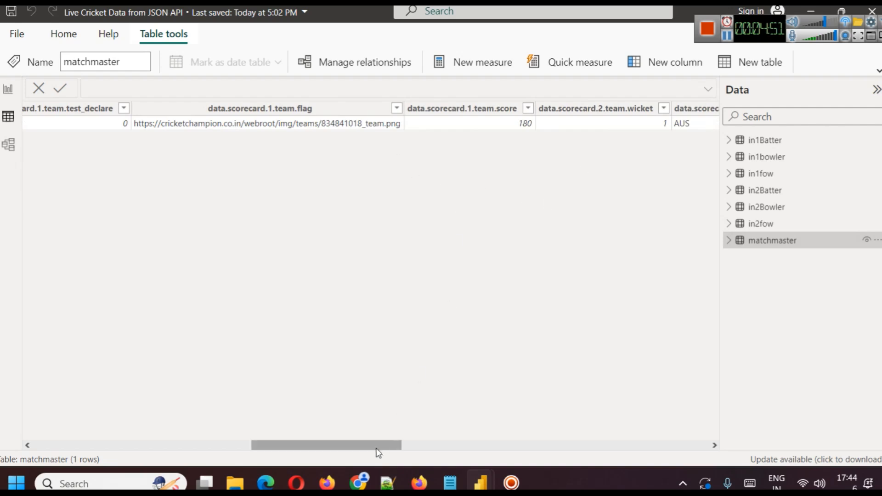
pyautogui.moveTo(372, 449); pyautogui.dragTo(26, 376)
pyautogui.click(8, 89)
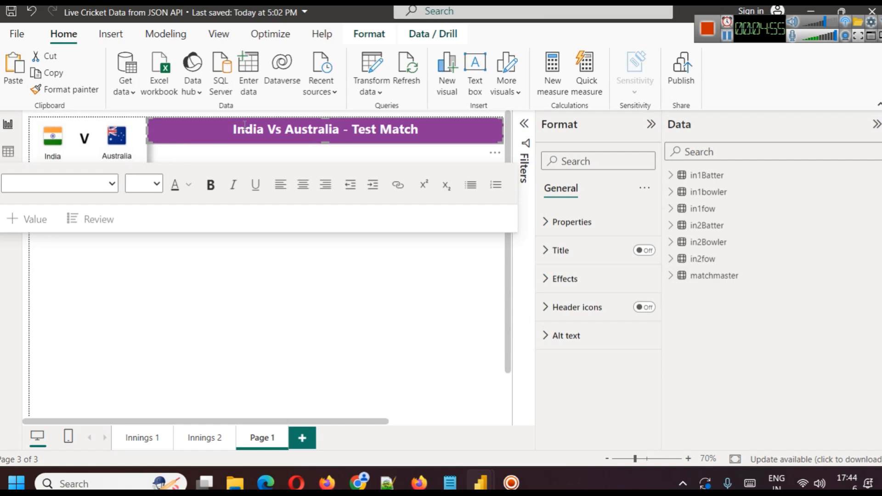
# Reduce the title banner's height slightly and stretch its far end further across the page.
pyautogui.moveTo(323, 143)
pyautogui.mouseDown()
pyautogui.moveTo(324, 151)
pyautogui.moveTo(325, 142)
pyautogui.mouseUp()
pyautogui.click(320, 328)
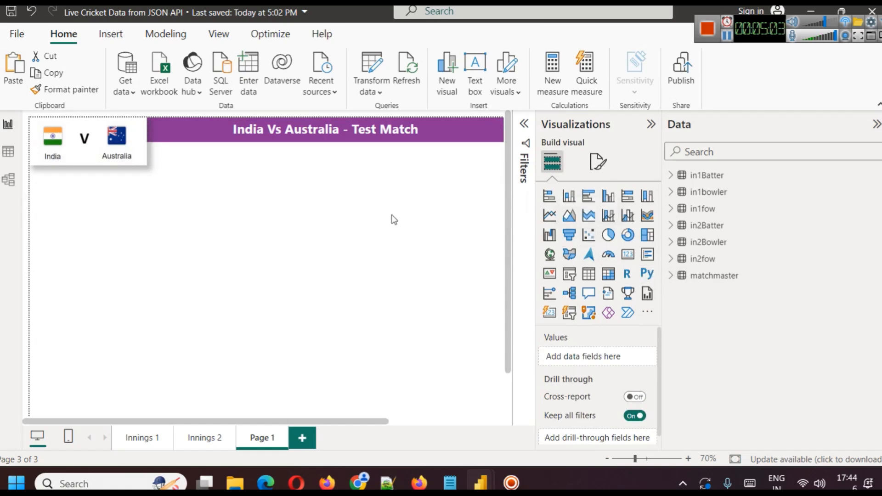
pyautogui.click(651, 124)
pyautogui.click(500, 131)
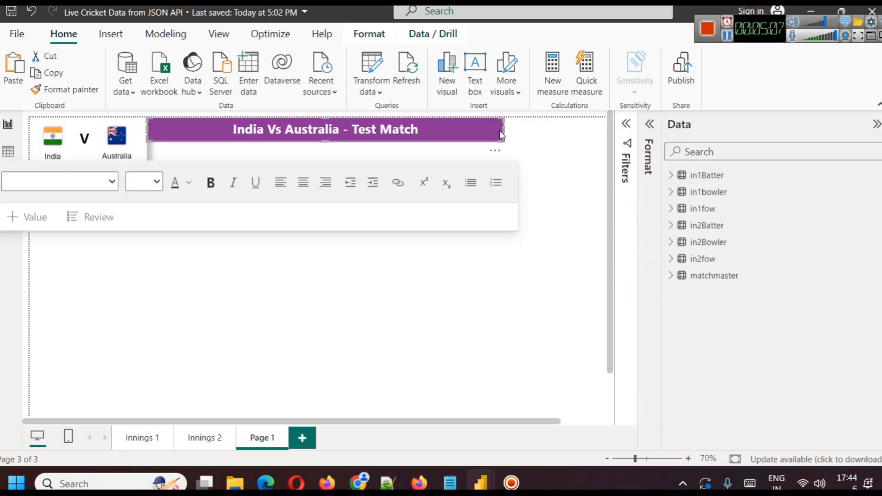
pyautogui.moveTo(503, 131); pyautogui.dragTo(603, 130)
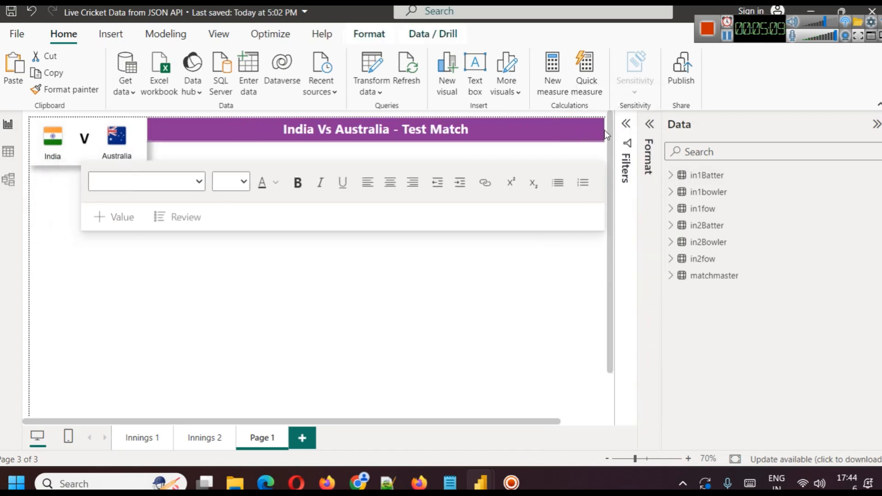
pyautogui.click(549, 248)
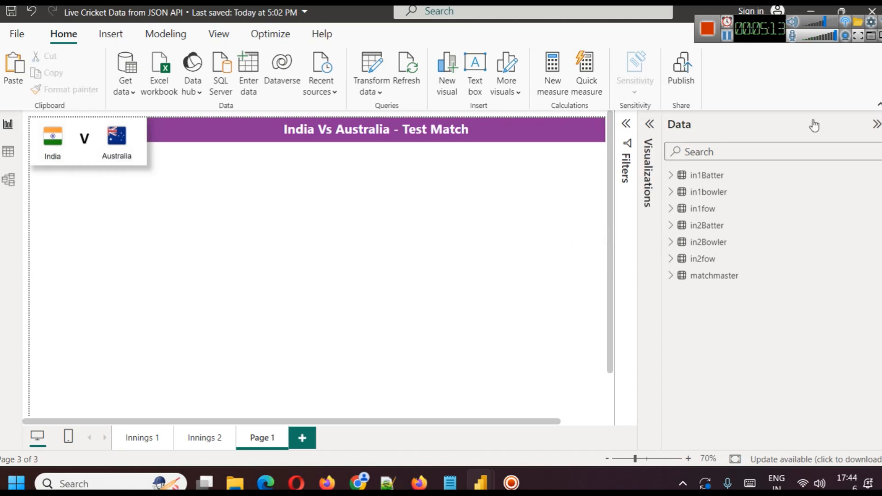
# Check the banner against the full page width, and restore the visual-building and data field panes.
pyautogui.click(872, 127)
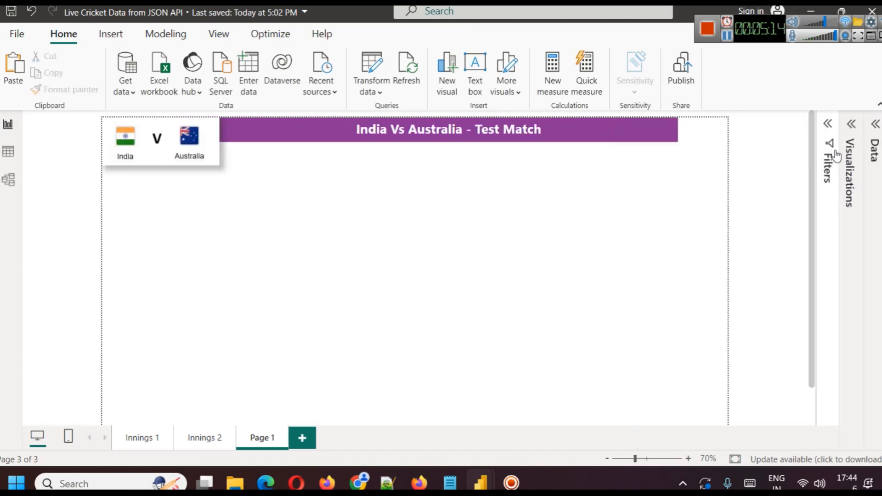
pyautogui.click(849, 125)
pyautogui.click(875, 124)
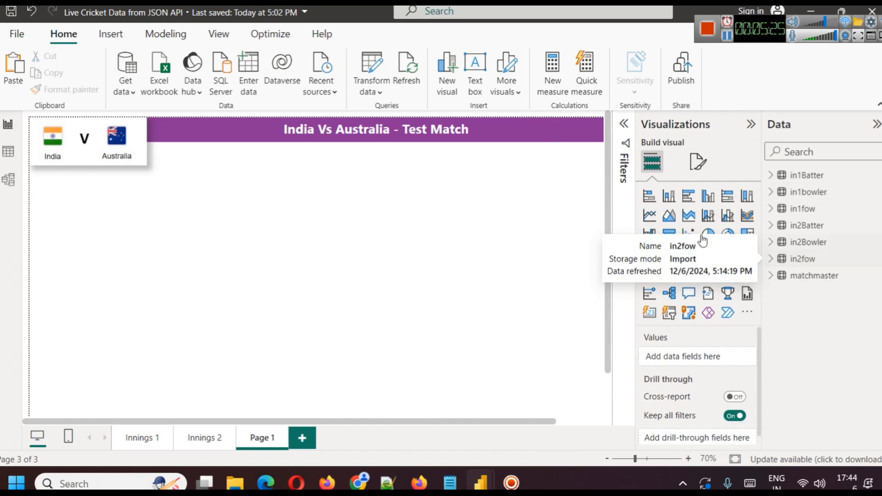
# Rename Page 1 as "Innings 1 Batting".
pyautogui.rightClick(252, 438)
pyautogui.click(289, 392)
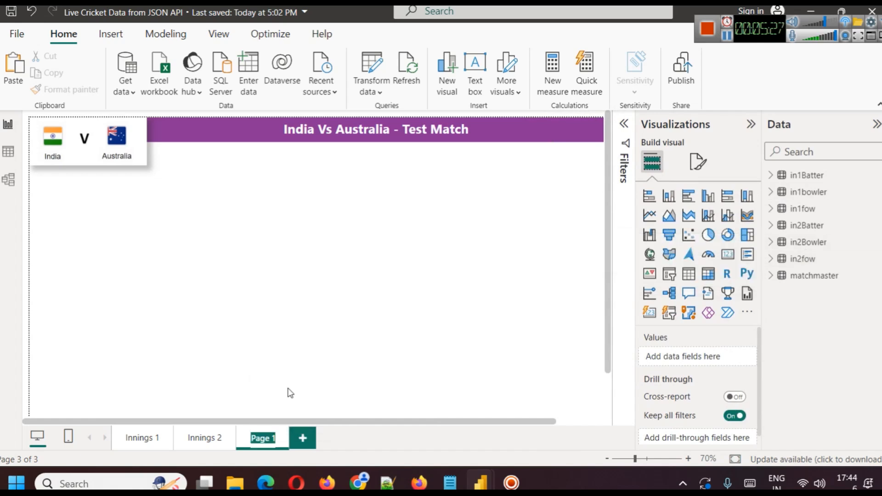
pyautogui.write('Innings 1 Battin')
pyautogui.press('Return')
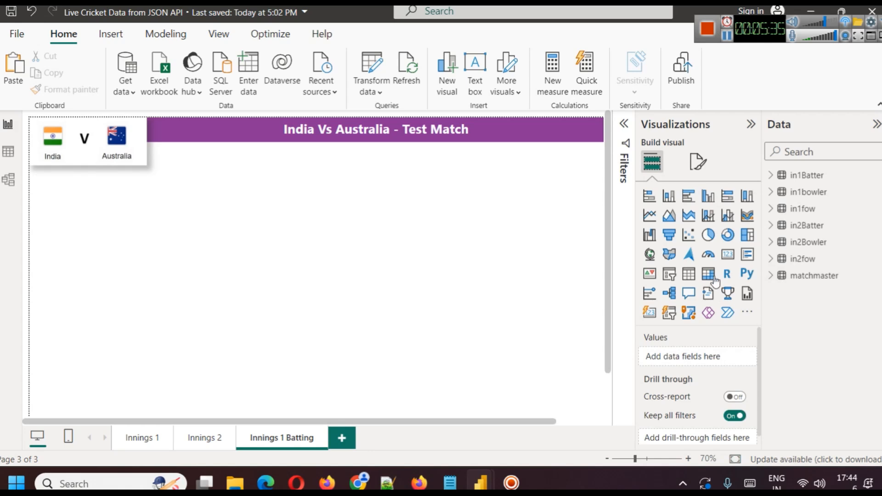
# Add an empty table visual, enlarge it to over half the visible page width, and place it just below the flags image.
pyautogui.click(690, 275)
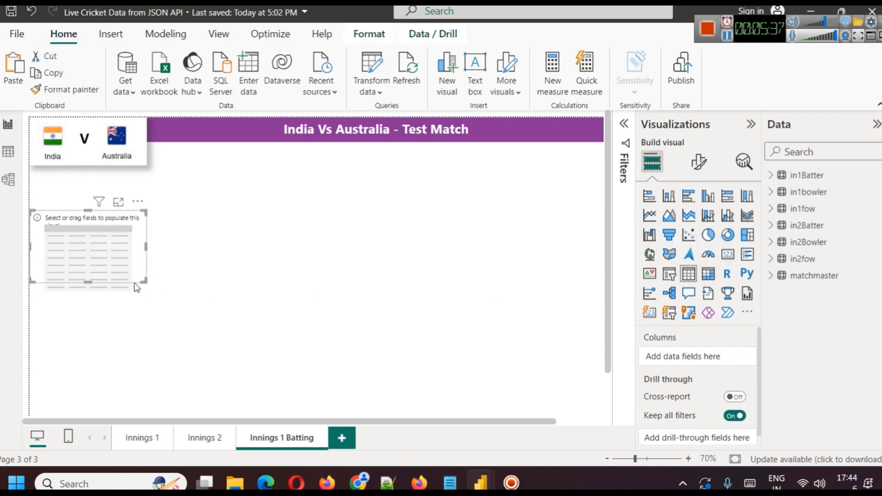
pyautogui.moveTo(145, 281); pyautogui.dragTo(390, 349)
pyautogui.moveTo(281, 299); pyautogui.dragTo(280, 271)
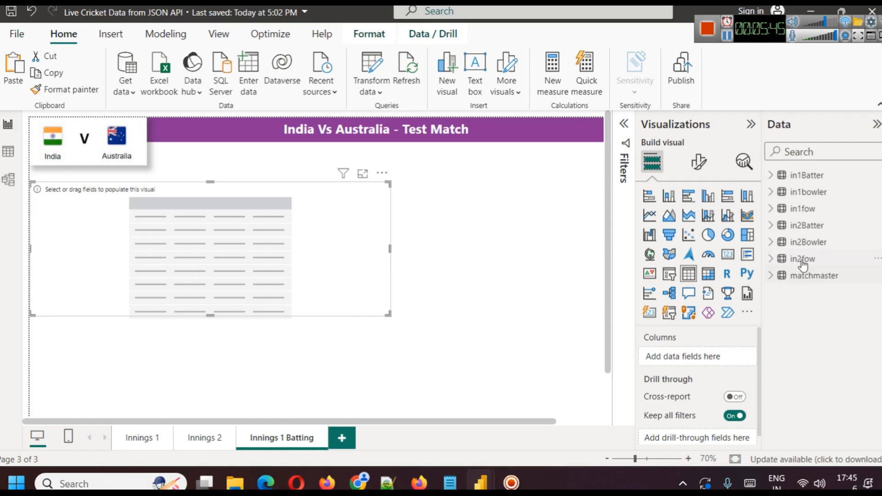
# Fill the table with the in1Batter fields Column1.name, Column1.run, Column1.fours, Column1.sixes, Column1.out_by and Column1.strike_rate, in that order.
pyautogui.click(772, 176)
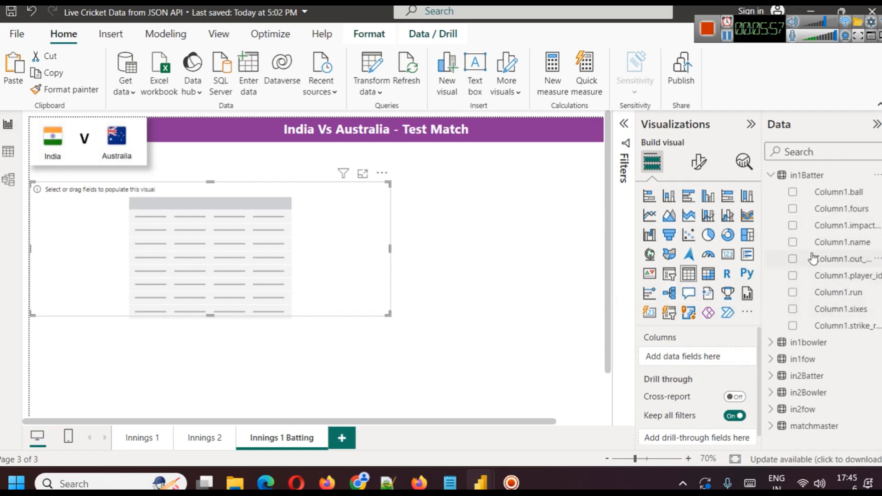
pyautogui.click(798, 244)
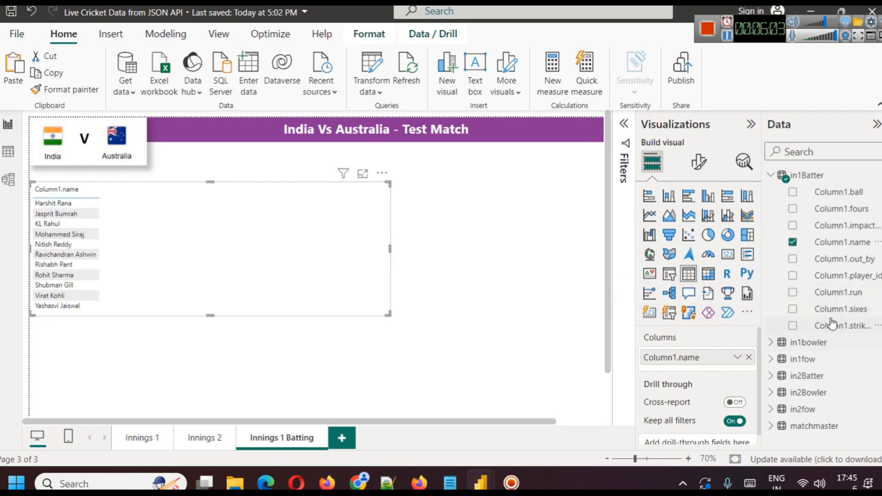
pyautogui.click(793, 293)
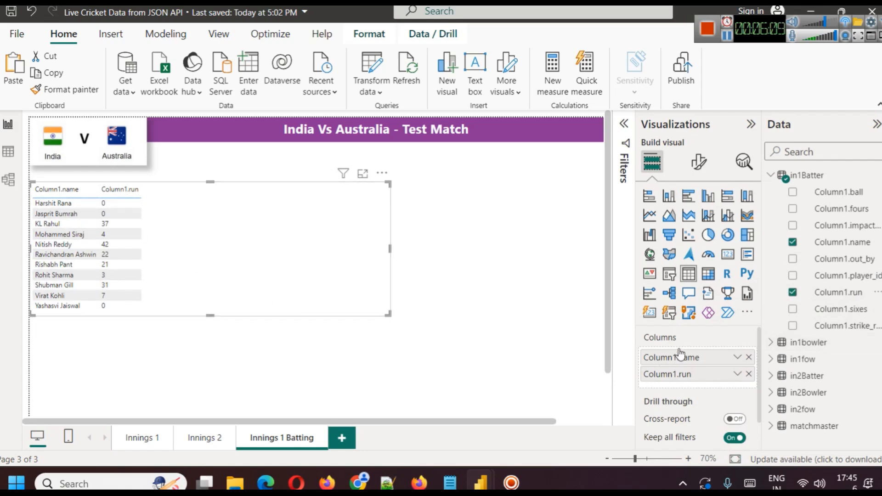
pyautogui.click(792, 210)
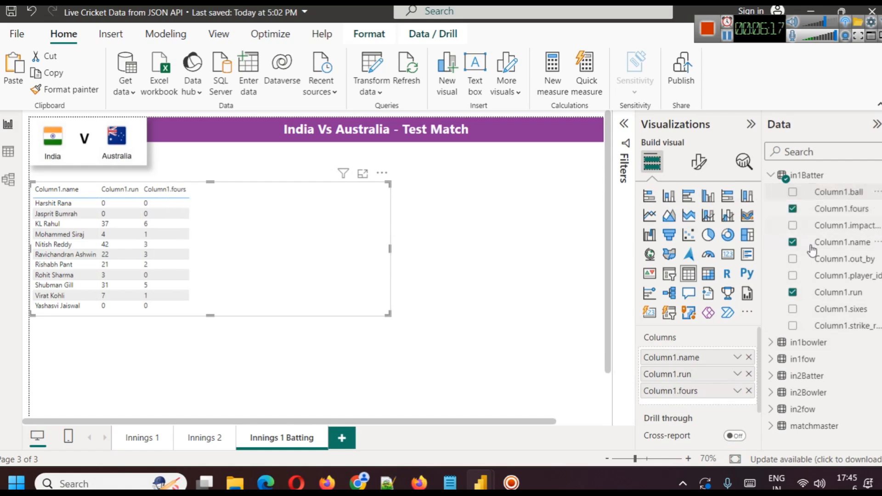
pyautogui.click(792, 309)
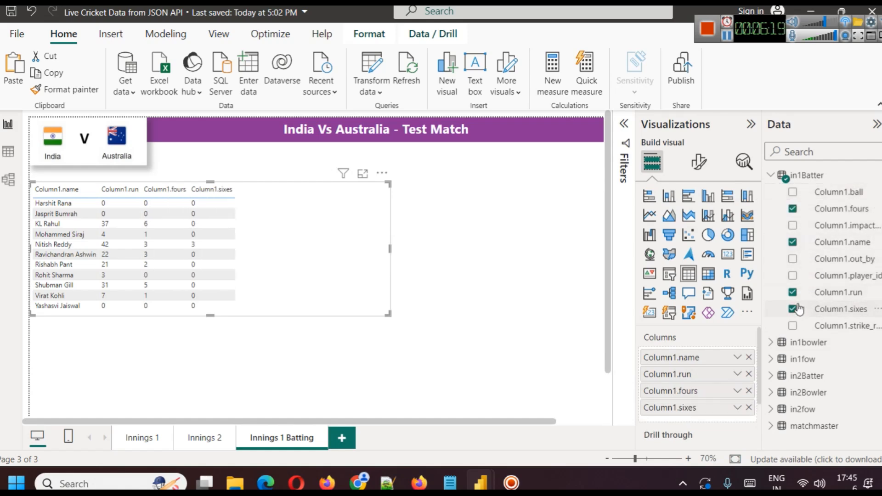
pyautogui.click(792, 259)
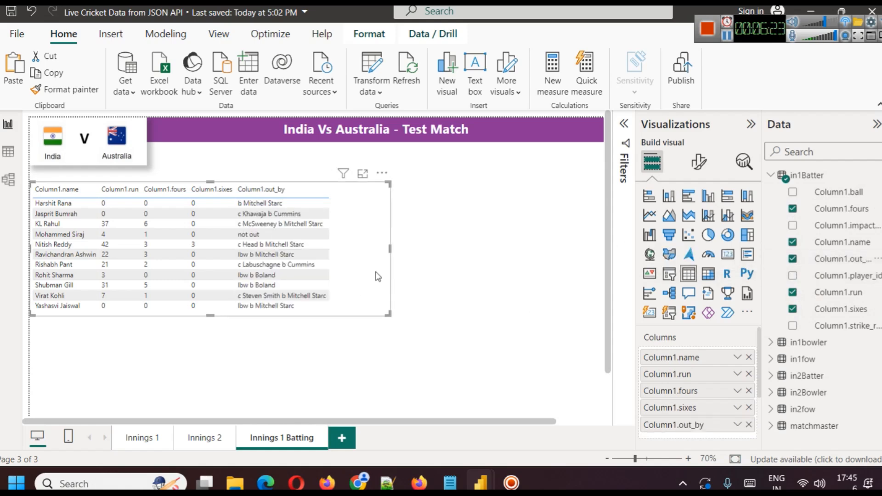
pyautogui.click(792, 325)
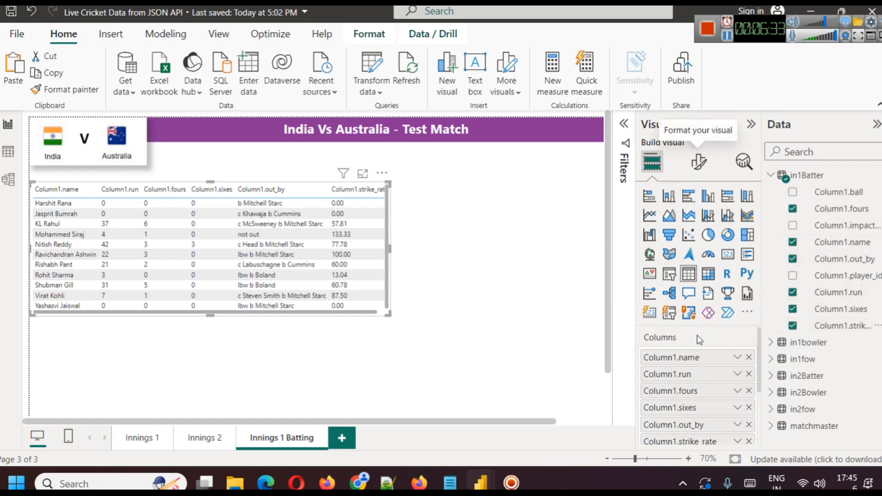
# Rename the Column1.name column as "Batter Name" for this visual and widen the table slightly to fit all columns.
pyautogui.rightClick(693, 358)
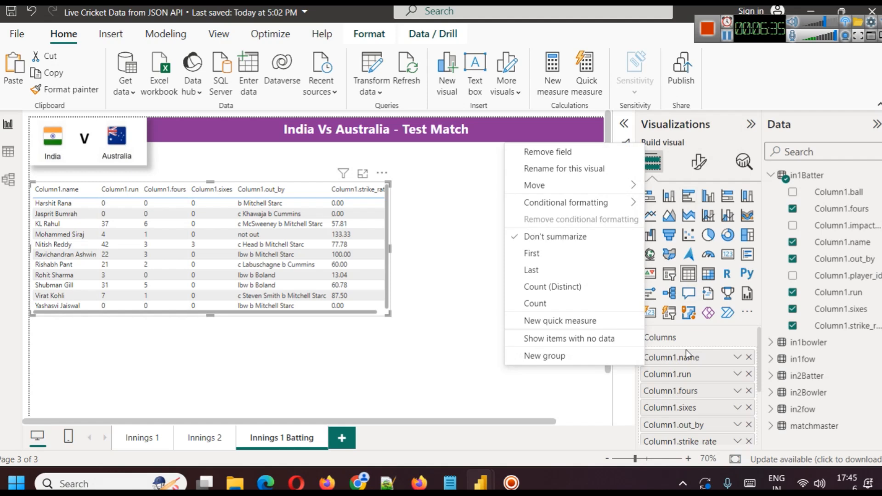
pyautogui.click(564, 168)
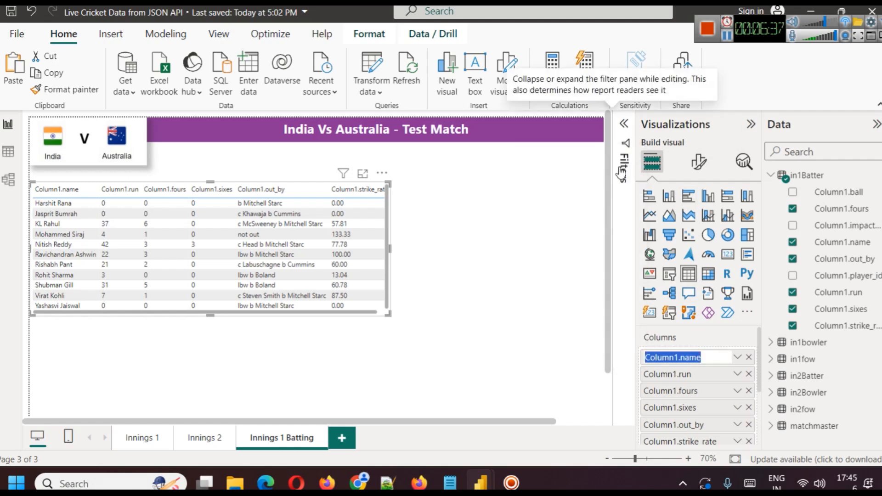
pyautogui.write('Batter ')
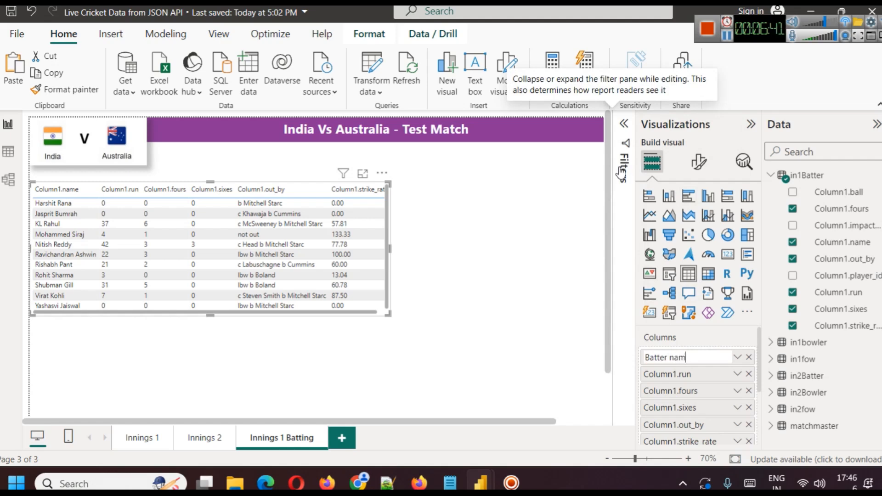
pyautogui.write('Name')
pyautogui.press('Return')
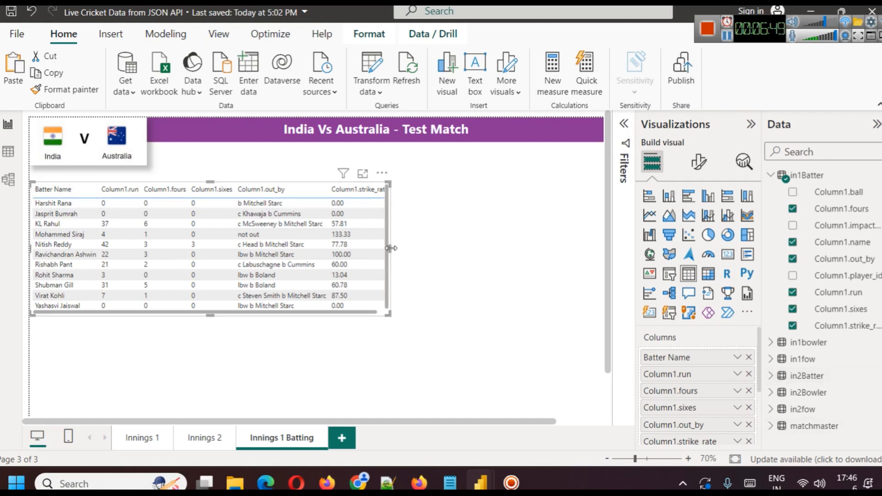
pyautogui.moveTo(391, 248); pyautogui.dragTo(400, 248)
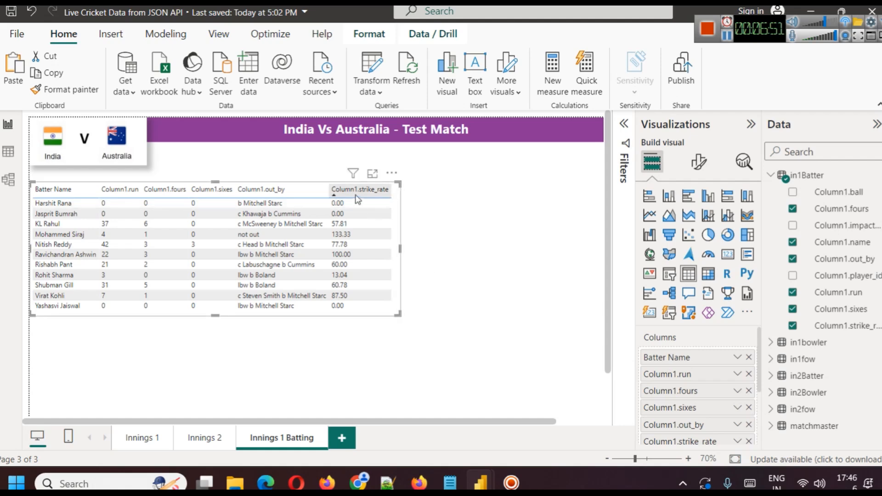
# Try to rename the Column1.strike_rate column as "Strike Rate" for this visual.
pyautogui.scroll(-3, 732, 403)
pyautogui.rightClick(680, 373)
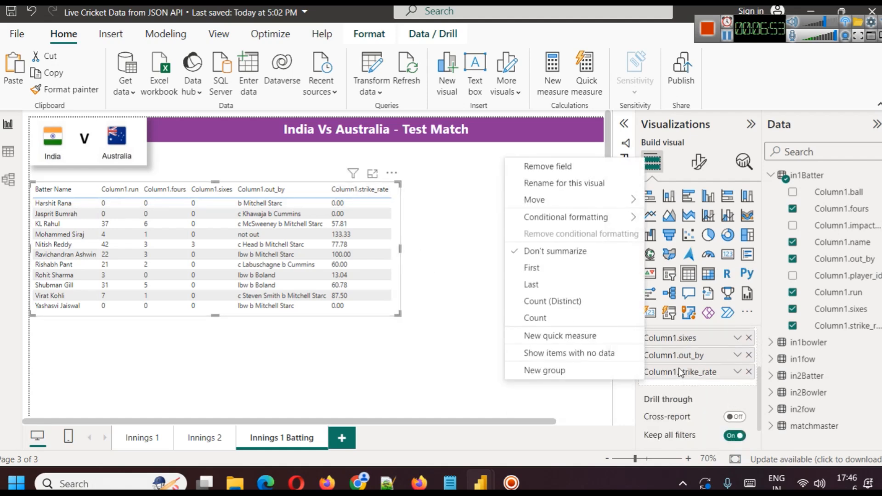
pyautogui.click(582, 185)
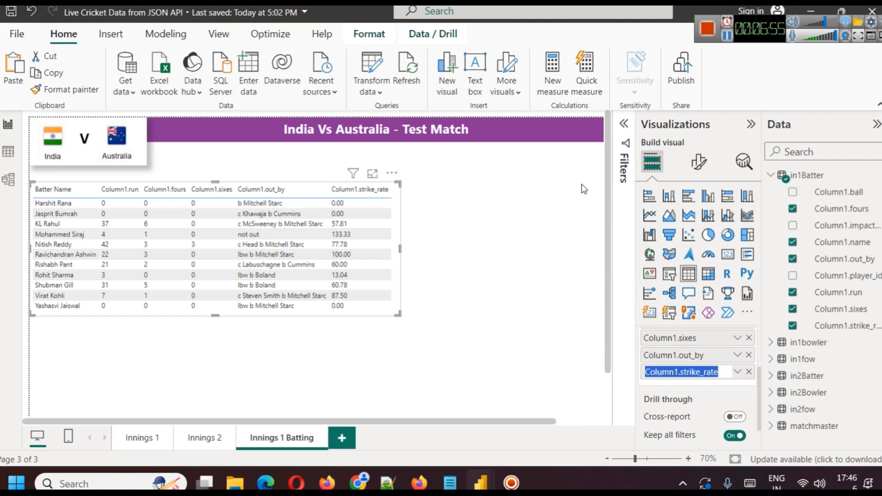
pyautogui.write('Strike R')
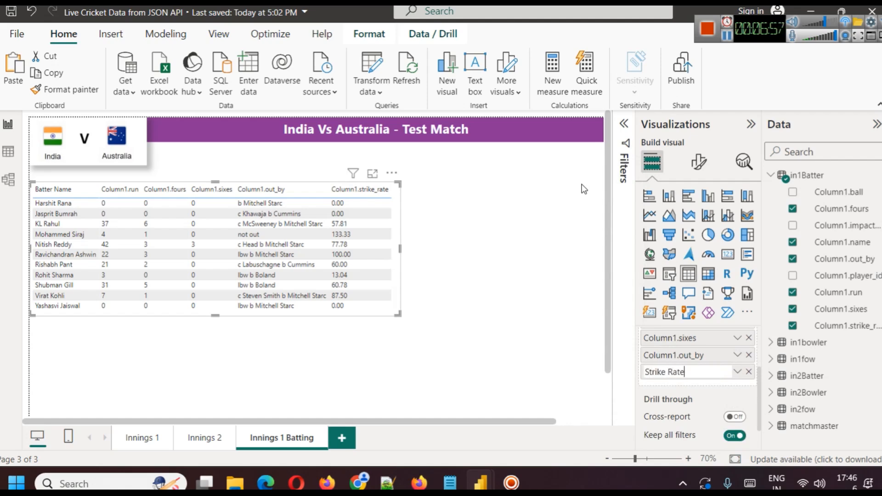
pyautogui.click(528, 265)
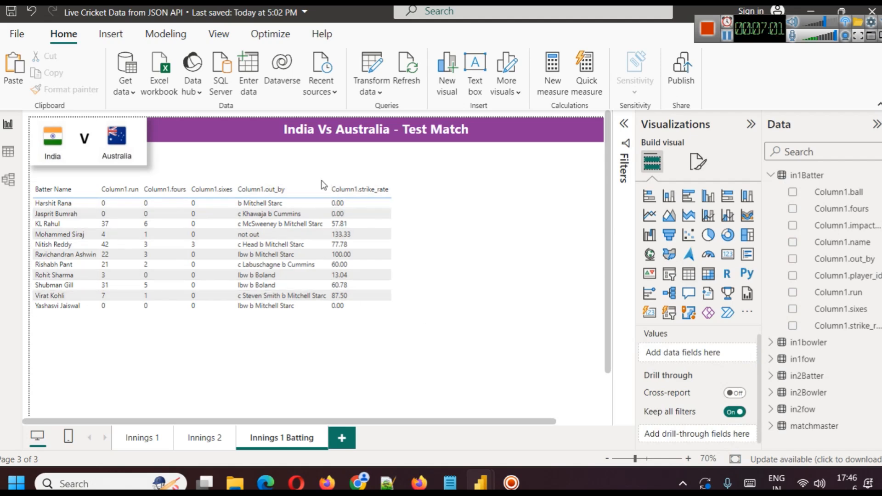
# Rename the batting table's Column1.strike_rate column as "Strike Rate" for this visual.
pyautogui.click(391, 266)
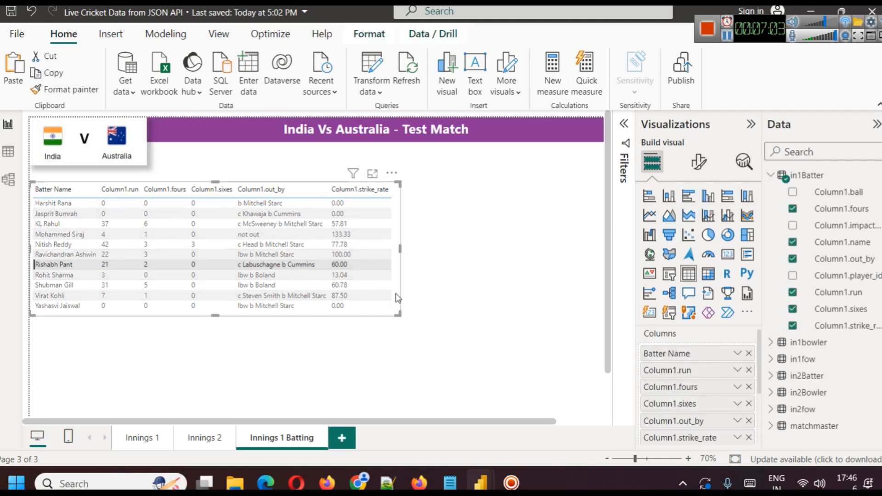
pyautogui.scroll(-3, 696, 362)
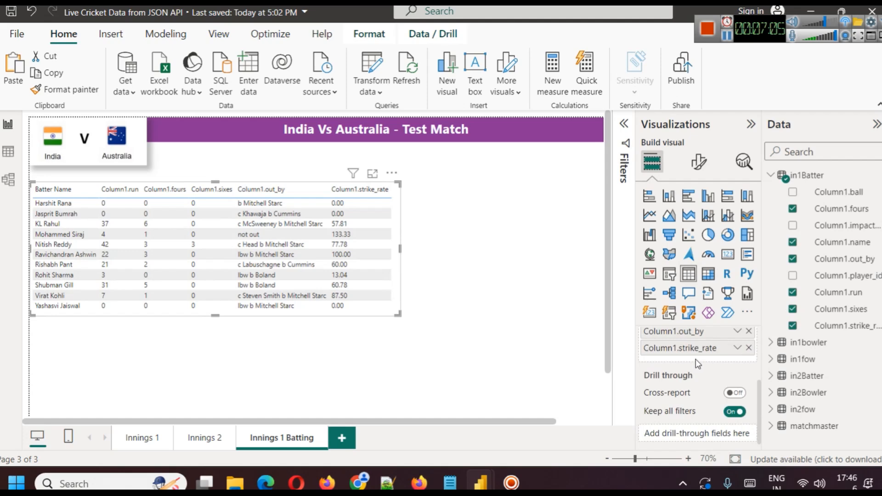
pyautogui.rightClick(684, 347)
pyautogui.click(592, 159)
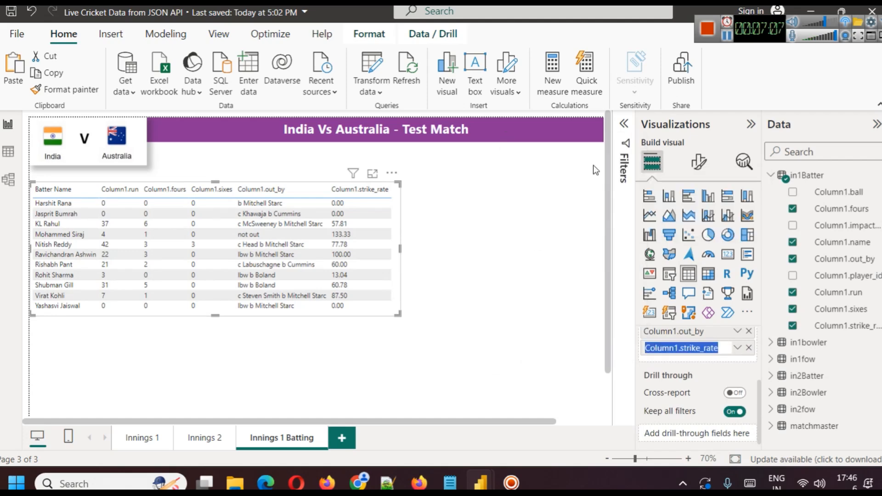
pyautogui.write('Strike Rate')
pyautogui.press('Return')
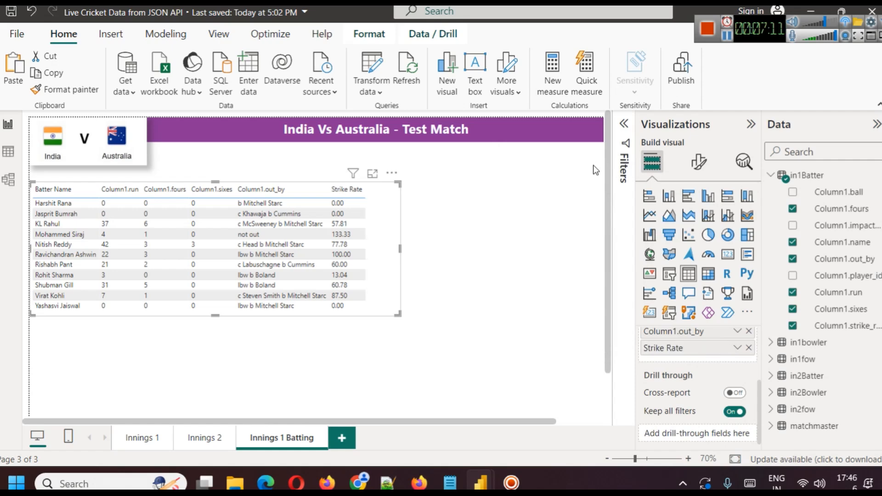
# Narrow the batting table so its far edge sits just past the Strike Rate column.
pyautogui.click(390, 271)
pyautogui.click(388, 257)
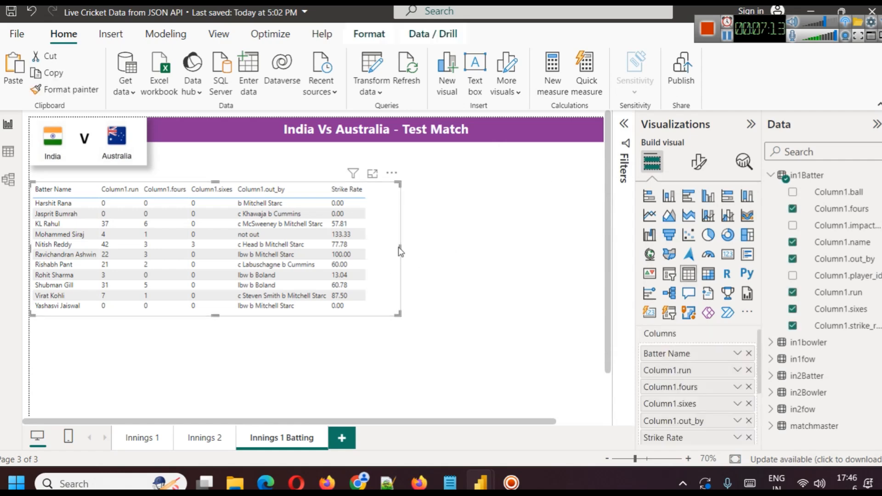
pyautogui.click(422, 261)
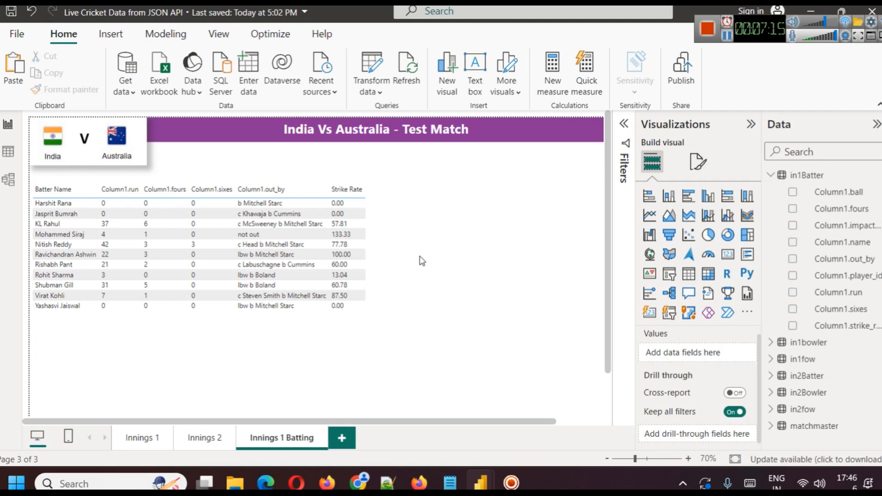
pyautogui.click(376, 223)
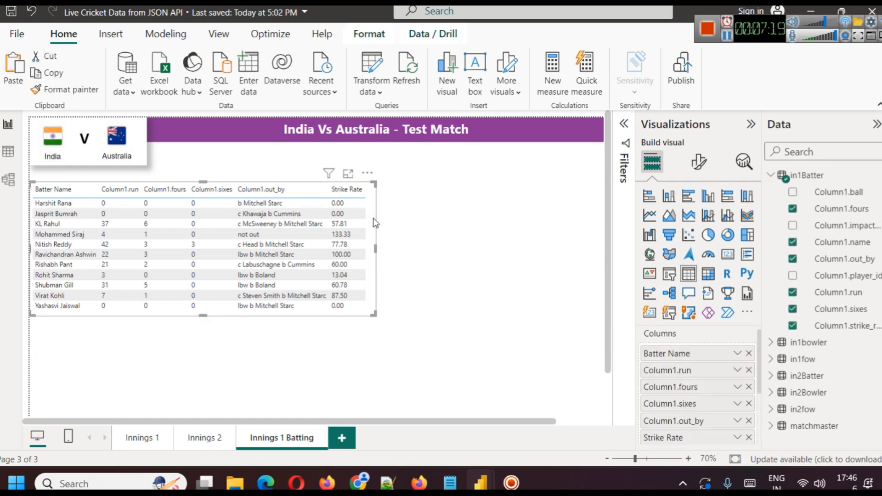
# Apply the Alternating rows style preset to the batting table.
pyautogui.click(691, 164)
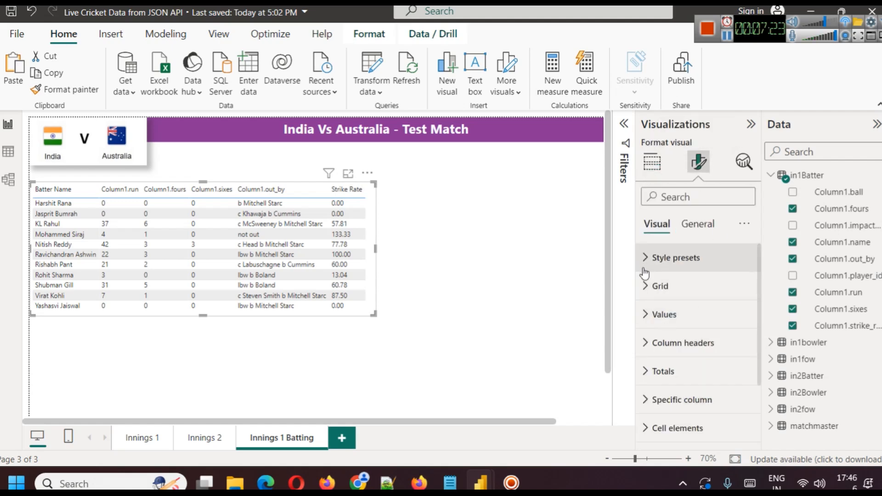
pyautogui.click(677, 258)
pyautogui.click(742, 292)
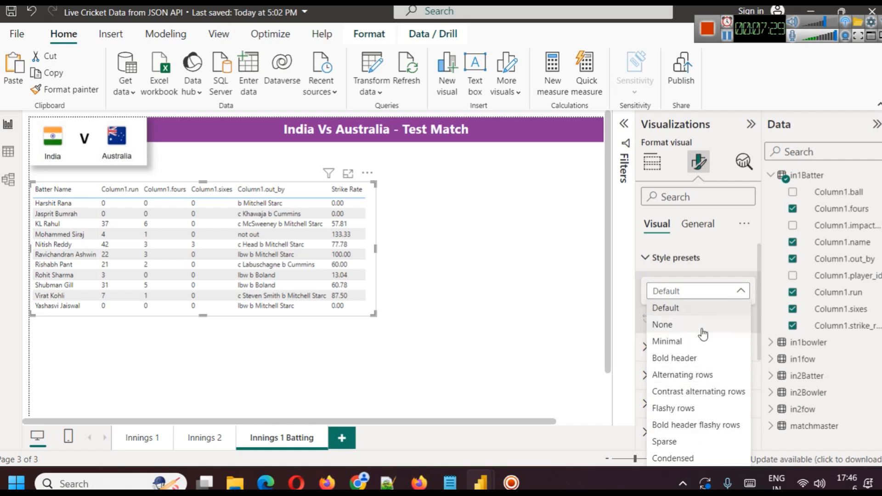
pyautogui.click(707, 375)
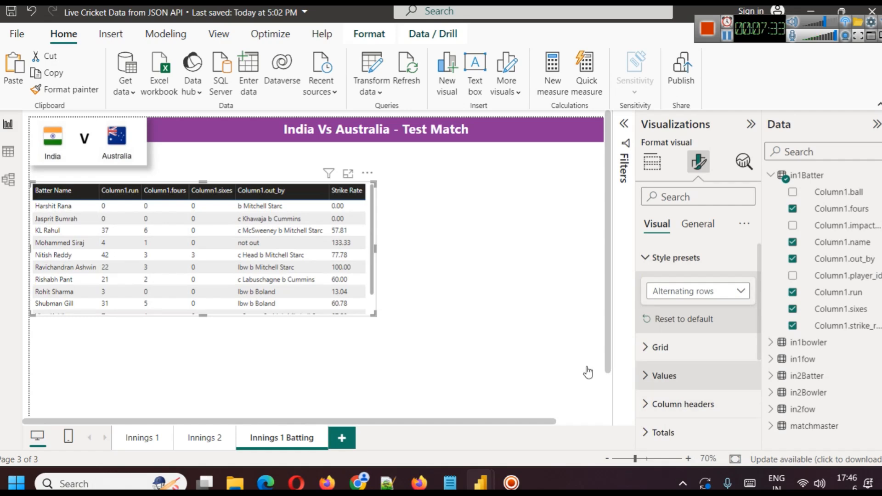
# Try the Contrast alternating rows, Bold header and Sparse style presets on the table, and return to Alternating rows.
pyautogui.click(684, 291)
pyautogui.click(682, 390)
pyautogui.click(686, 292)
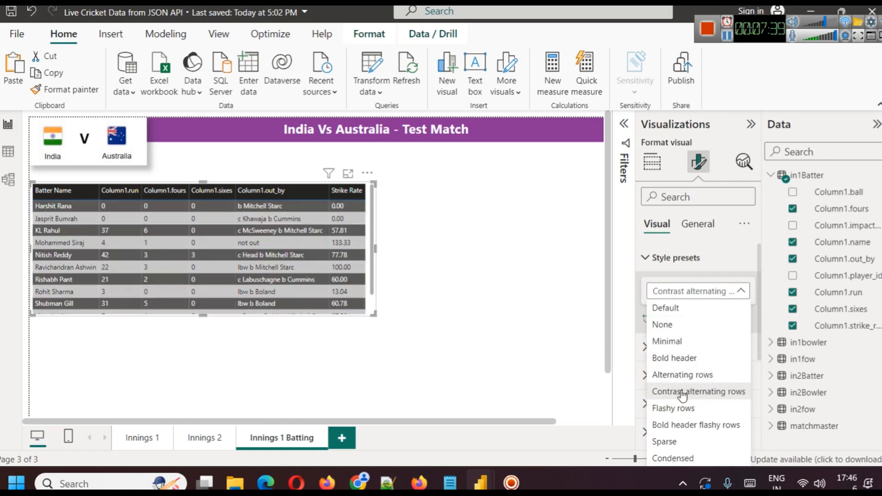
pyautogui.click(678, 358)
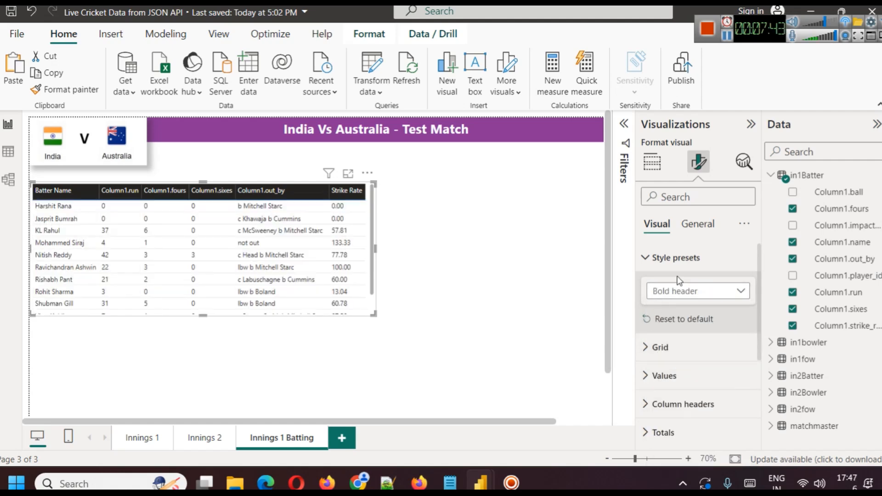
pyautogui.click(686, 301)
pyautogui.click(684, 440)
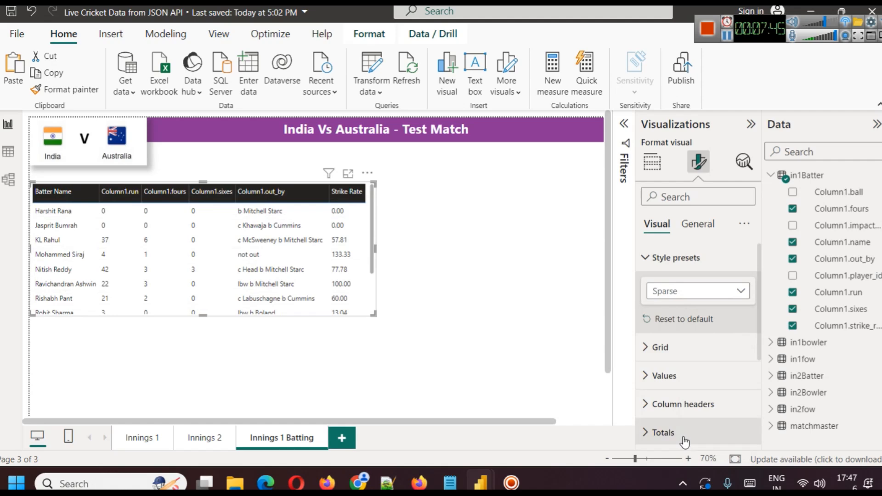
pyautogui.click(681, 297)
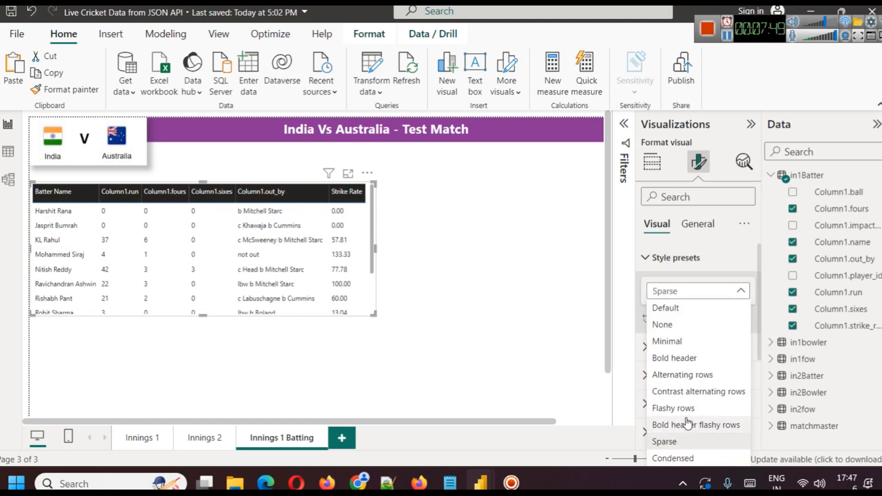
pyautogui.click(688, 376)
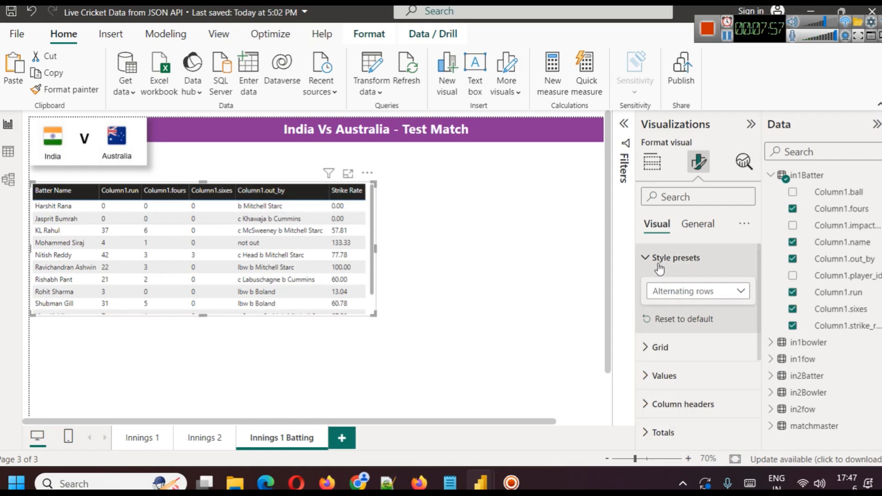
# Set the table values' font size to 12 and widen the table to fit the full Strike Rate column.
pyautogui.click(662, 376)
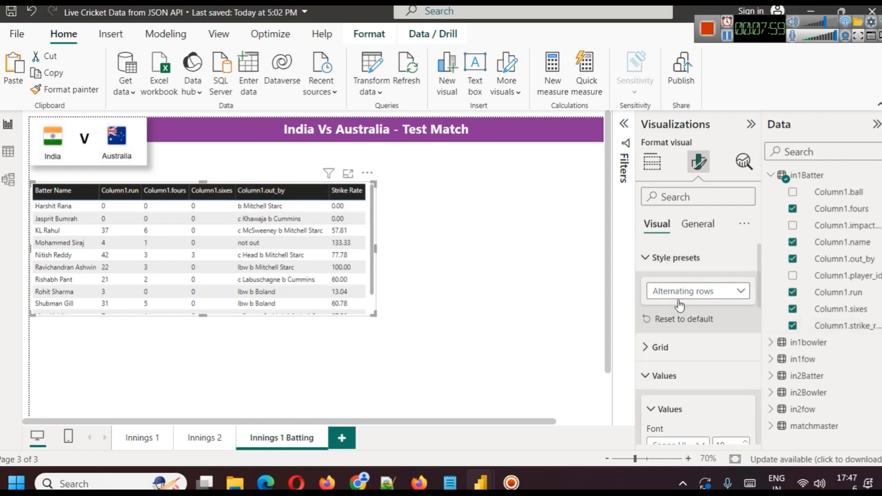
pyautogui.scroll(-2, 707, 357)
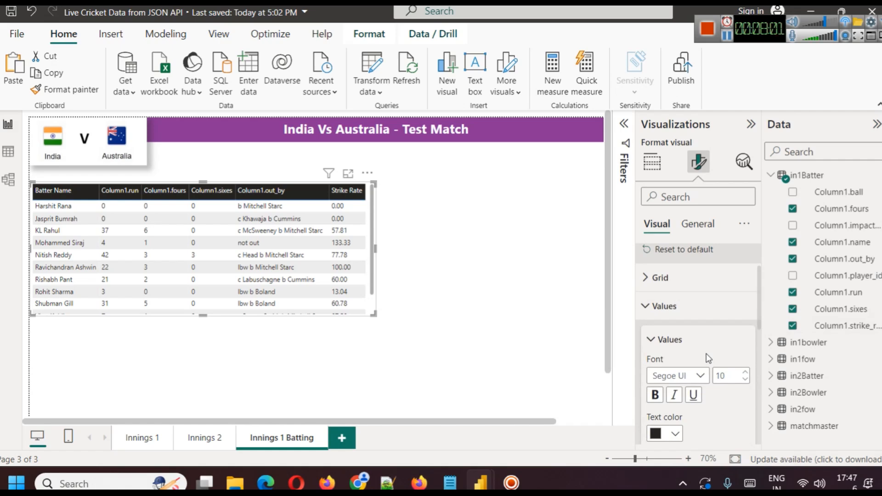
pyautogui.click(745, 372)
pyautogui.click(746, 372)
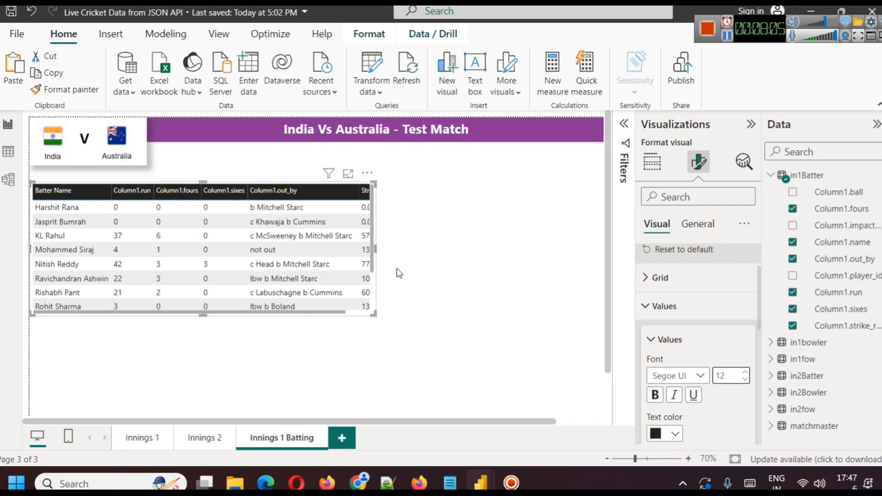
pyautogui.moveTo(375, 248); pyautogui.dragTo(399, 250)
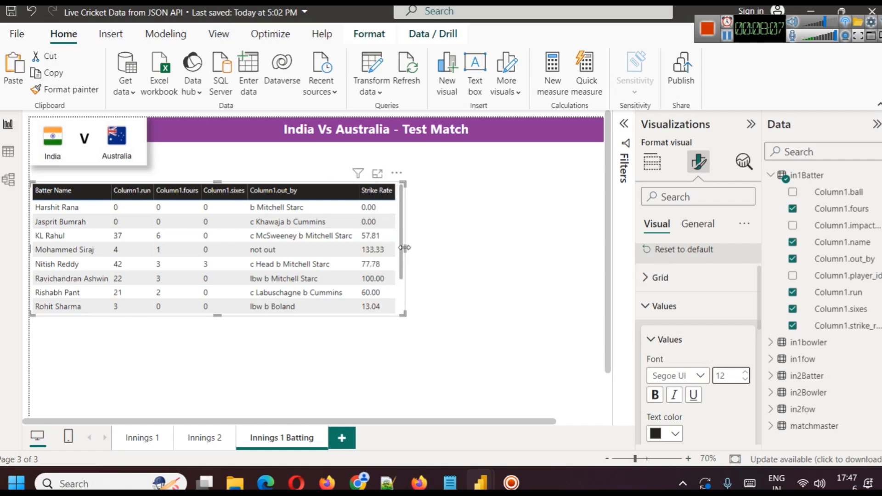
# Extend the batting table's lower edge so that one more batter row fits inside it.
pyautogui.moveTo(400, 280); pyautogui.dragTo(401, 248)
pyautogui.scroll(-3, 400, 248)
pyautogui.scroll(3, 400, 248)
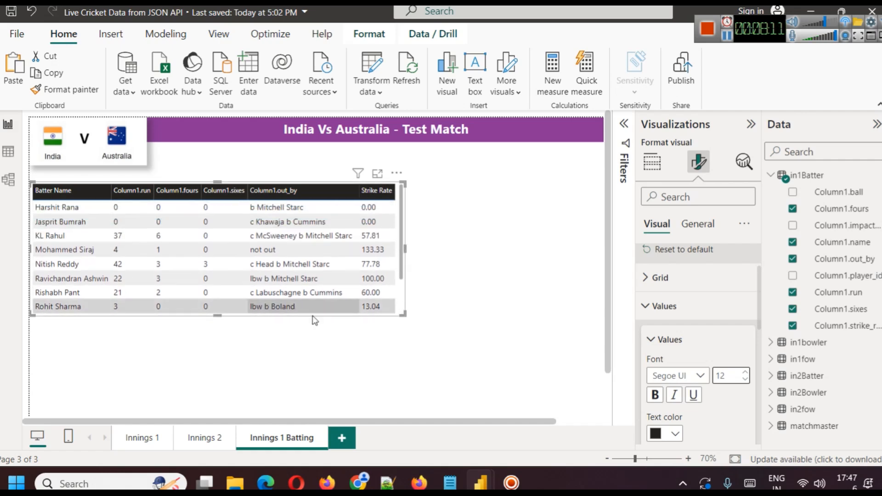
pyautogui.moveTo(216, 315)
pyautogui.mouseDown()
pyautogui.moveTo(223, 378)
pyautogui.moveTo(216, 329)
pyautogui.mouseUp()
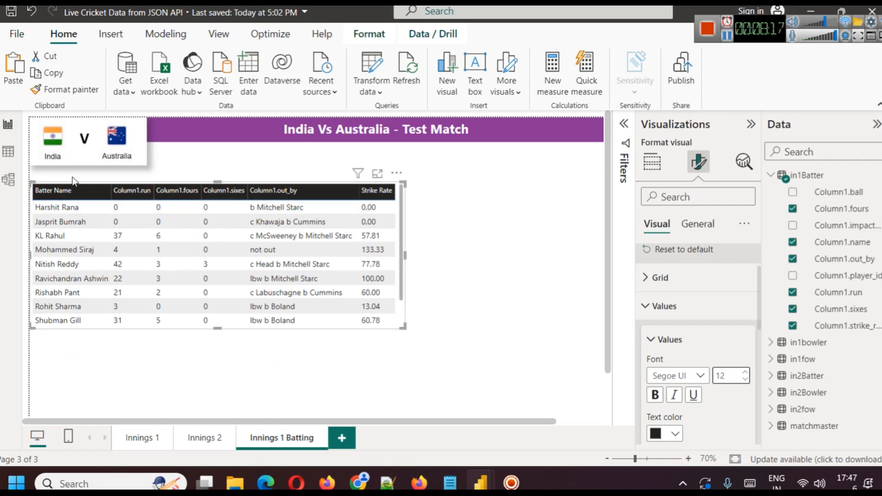
# Shrink the flags image to about the title banner's height and move the batting table up closer beneath it.
pyautogui.click(82, 160)
pyautogui.moveTo(87, 163); pyautogui.dragTo(88, 140)
pyautogui.click(105, 163)
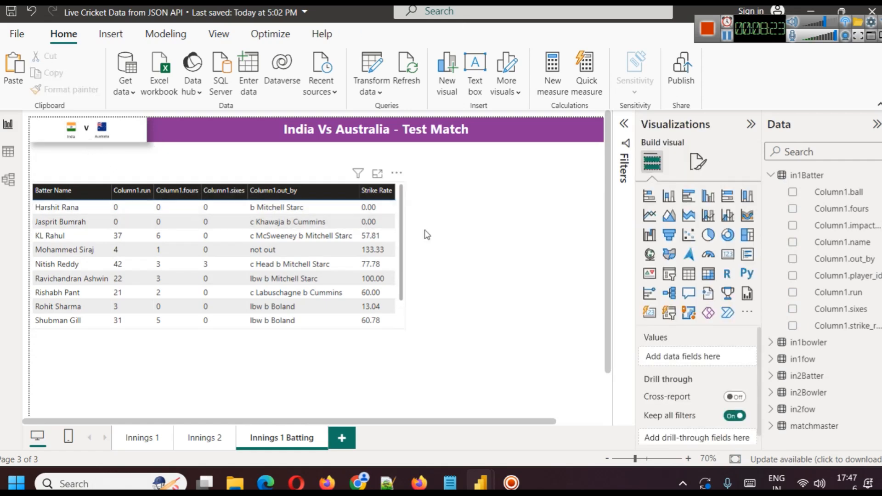
pyautogui.moveTo(399, 233); pyautogui.dragTo(394, 212)
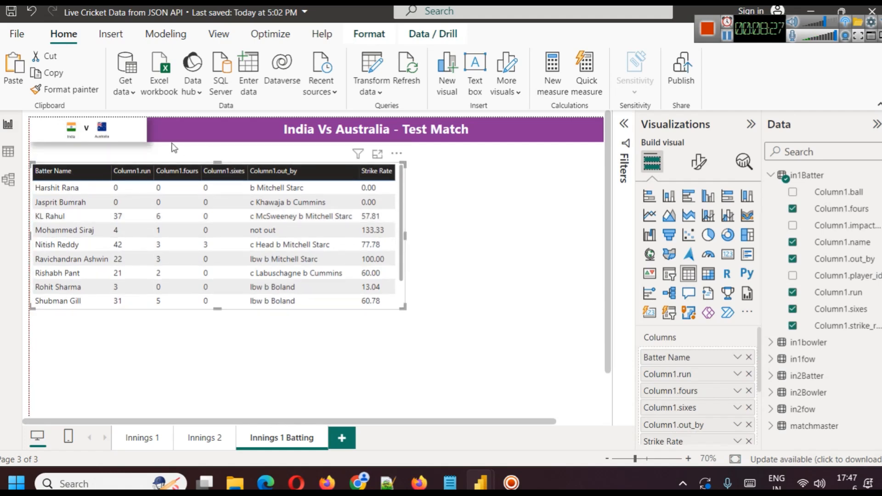
# Increase the flags image's height slightly so its lower edge sits just above the batting table.
pyautogui.click(113, 125)
pyautogui.moveTo(88, 142); pyautogui.dragTo(88, 148)
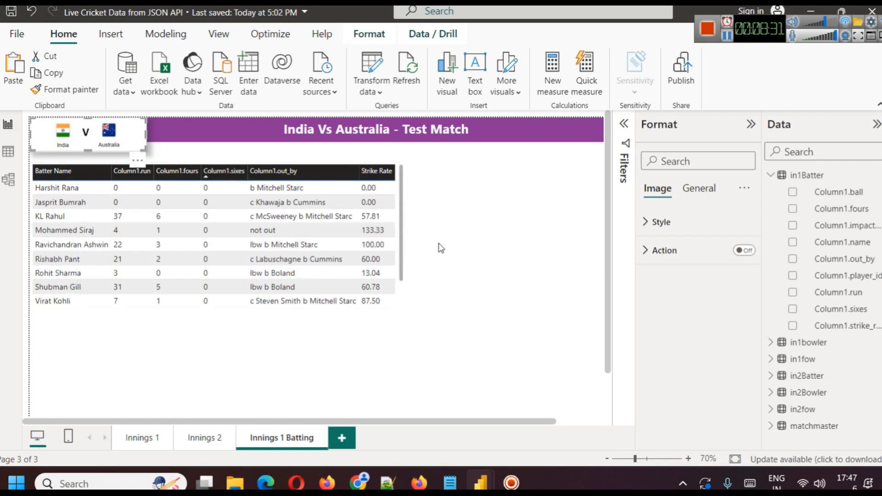
pyautogui.click(464, 245)
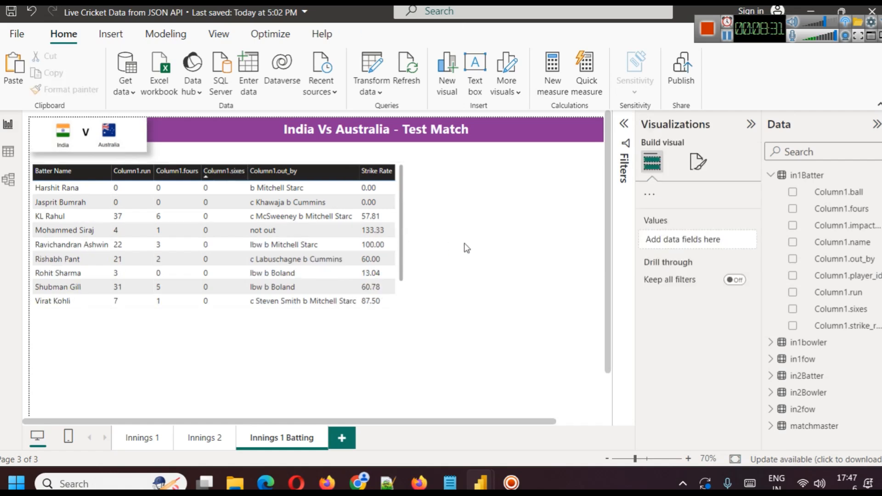
# Turn on the title for the batting table in its general formatting settings.
pyautogui.click(398, 206)
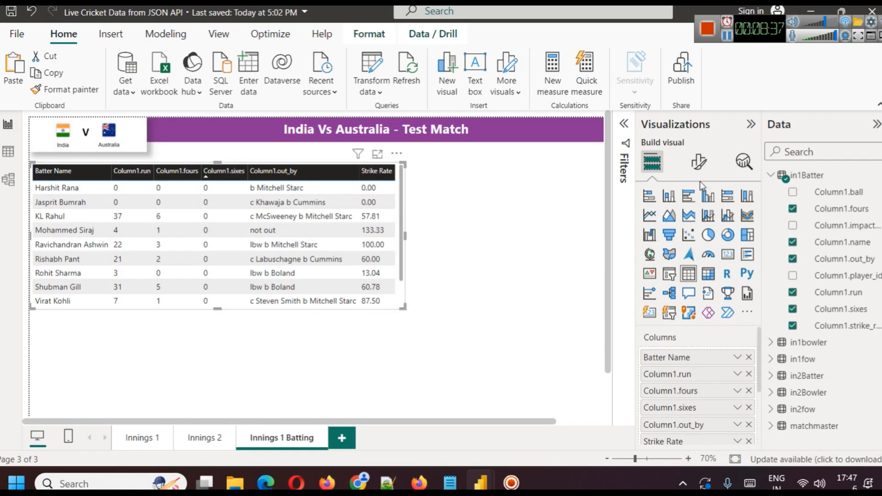
pyautogui.click(699, 162)
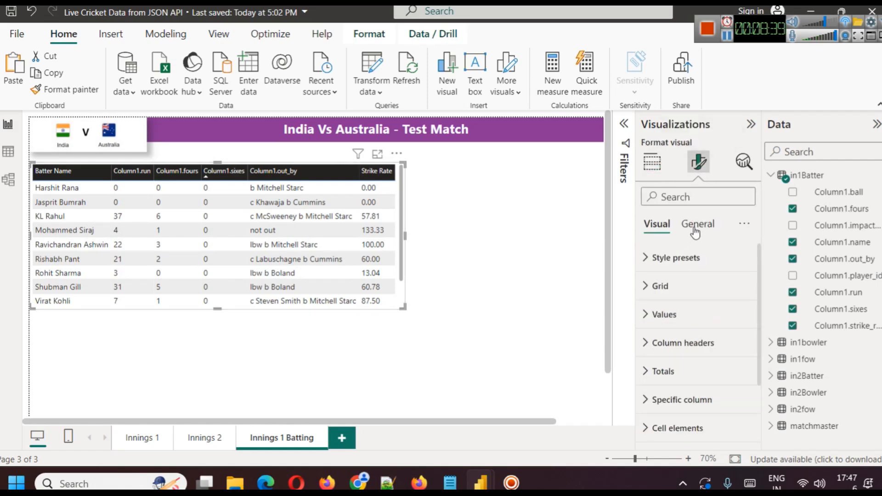
pyautogui.click(695, 229)
pyautogui.click(745, 288)
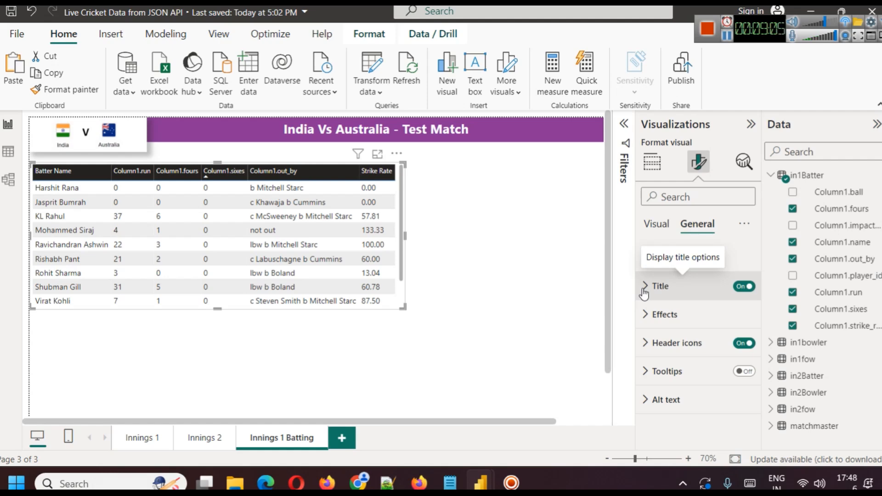
# Set the batting table's title text to "Batting Stats".
pyautogui.click(643, 288)
pyautogui.click(678, 355)
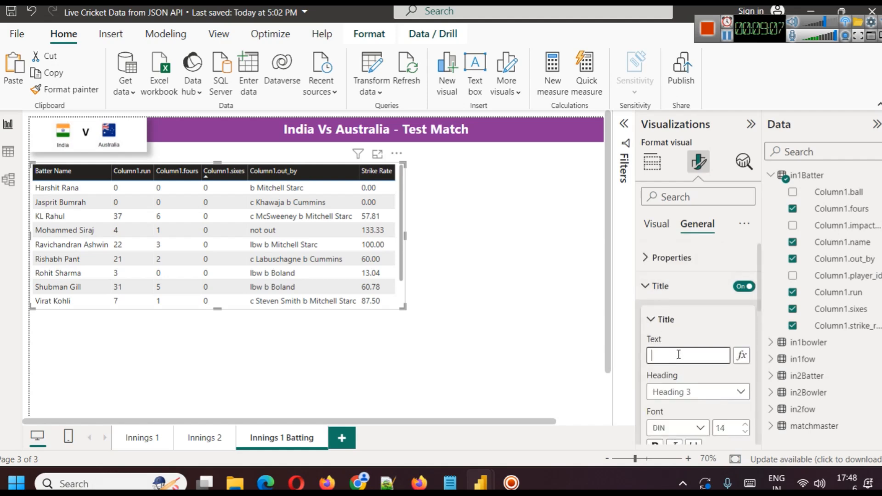
pyautogui.write('Batting Dat')
pyautogui.press('BackSpace')
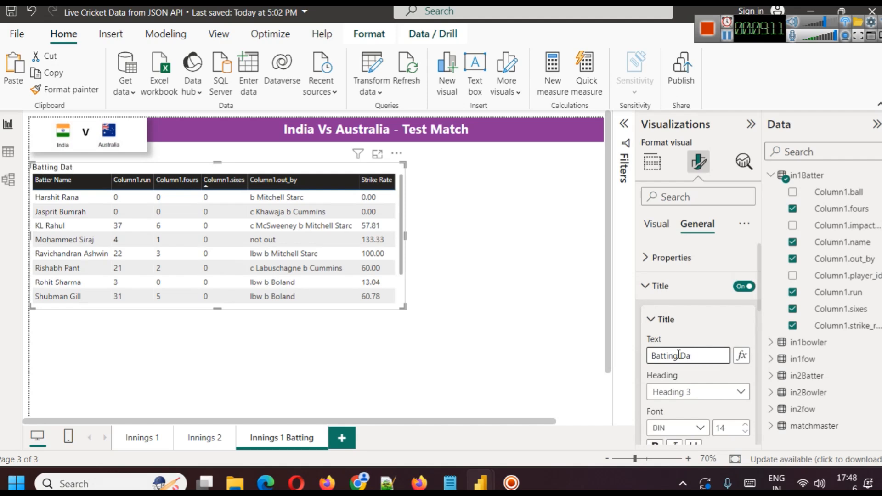
pyautogui.write('Stats')
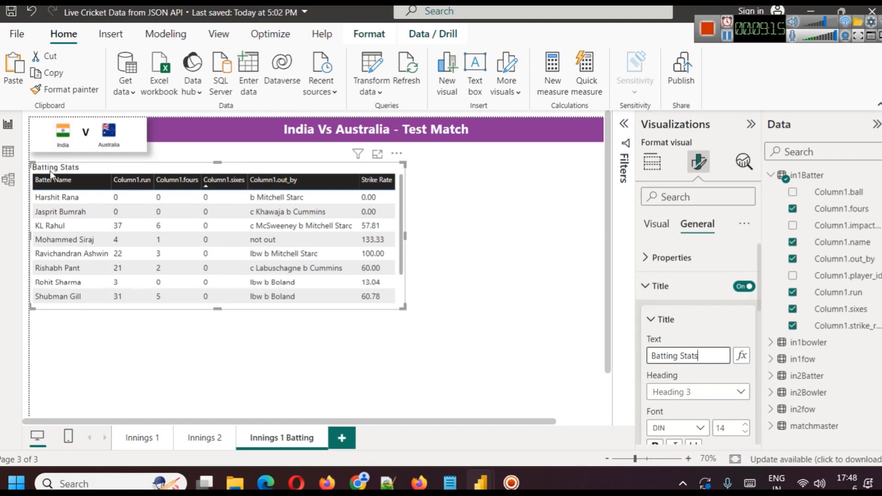
# Centre the batting table's title horizontally and make it bold.
pyautogui.scroll(-3, 661, 377)
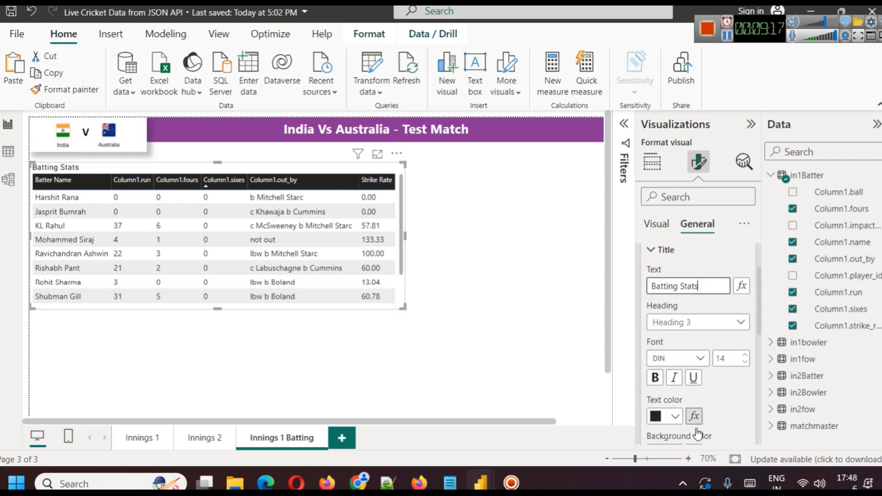
pyautogui.click(677, 426)
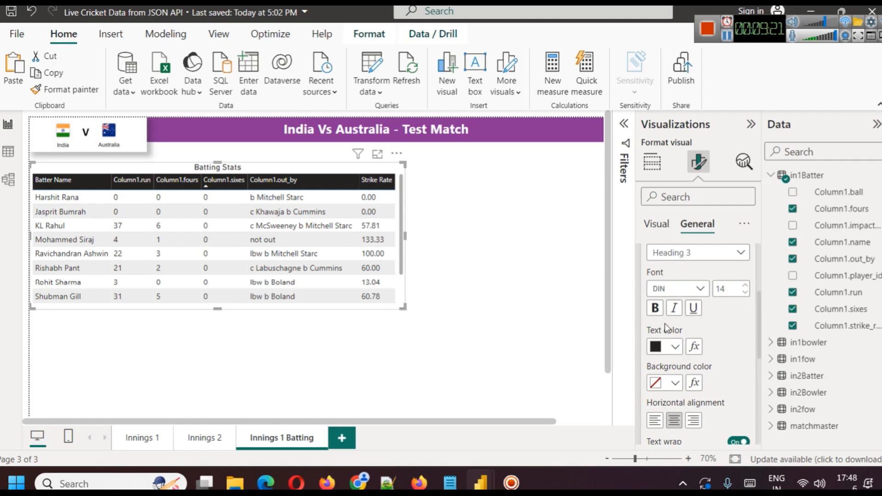
pyautogui.click(655, 307)
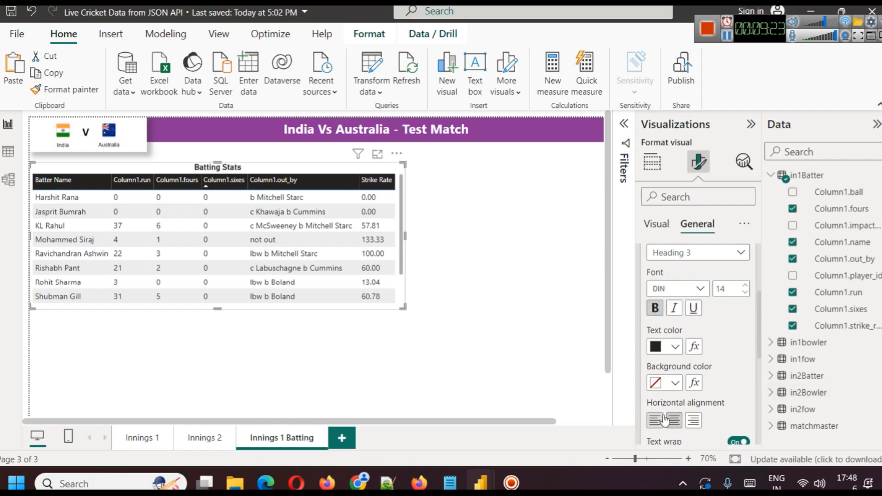
pyautogui.click(453, 258)
# Duplicate the Batting Stats table and place the copy directly beneath the original, aligned with its side edges.
pyautogui.click(263, 173)
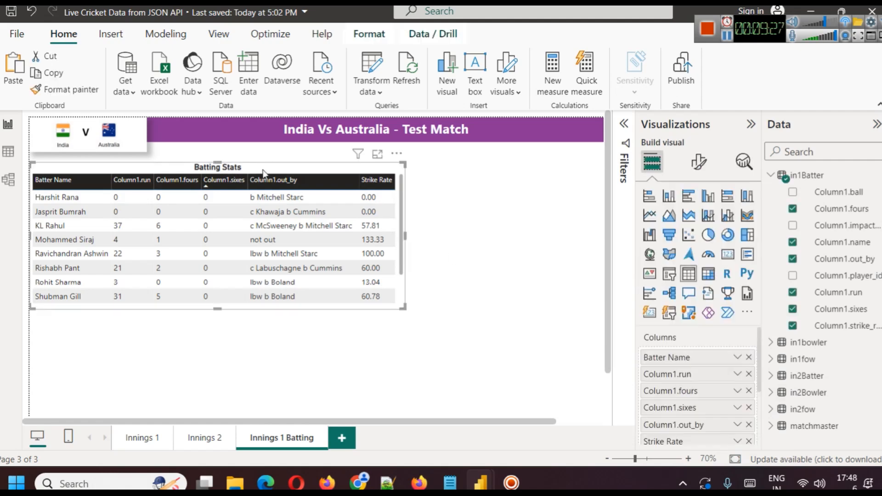
pyautogui.hotkey('ctrl', 'c')
pyautogui.hotkey('ctrl', 'v')
pyautogui.moveTo(262, 170); pyautogui.dragTo(230, 316)
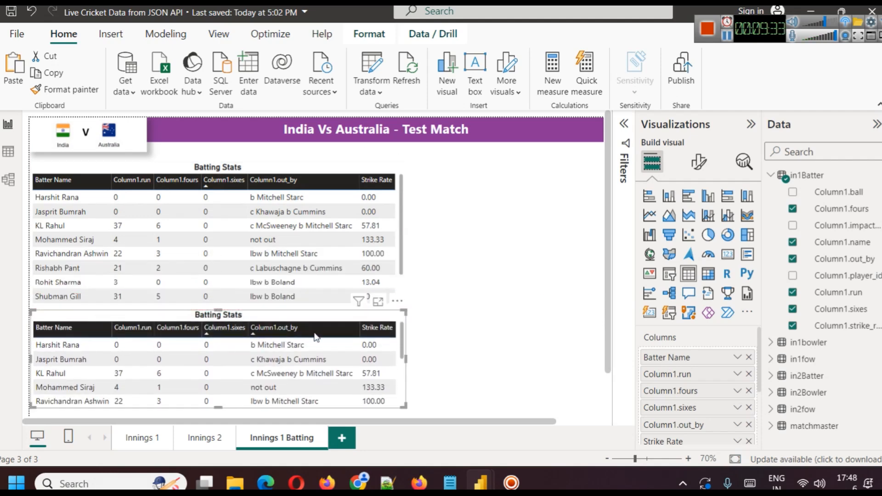
# Remove all the batting fields from the copied table so it holds no columns.
pyautogui.click(749, 357)
pyautogui.click(749, 357)
pyautogui.click(749, 357)
pyautogui.click(749, 357)
pyautogui.click(748, 357)
pyautogui.click(748, 357)
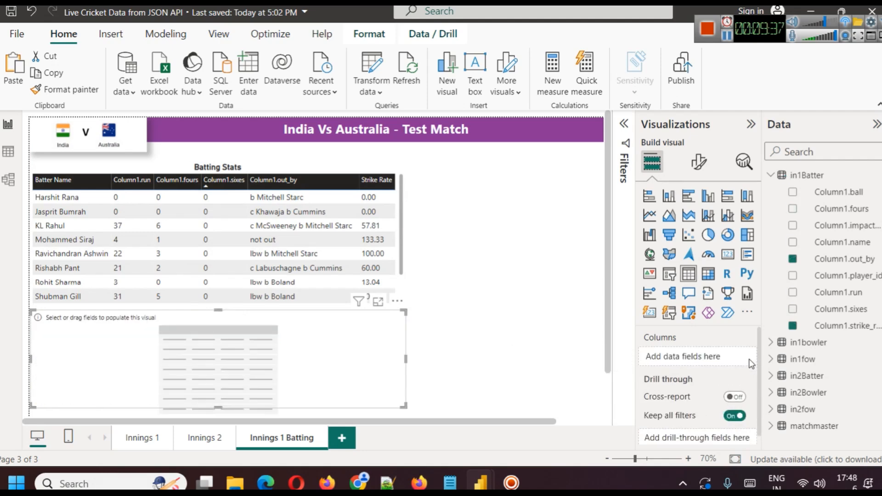
# Fill the copied table with the in1bowler name, over, wicket, run, economy, dot_ball and maiden fields, in that order.
pyautogui.click(771, 175)
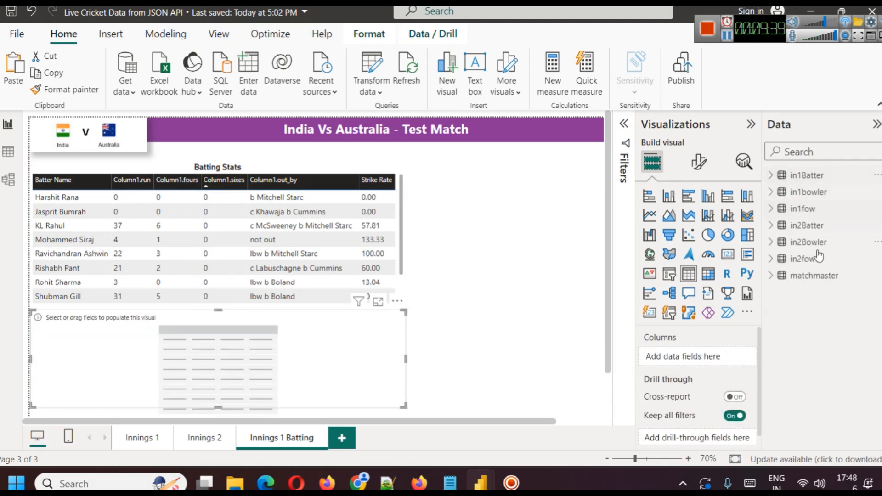
pyautogui.click(771, 191)
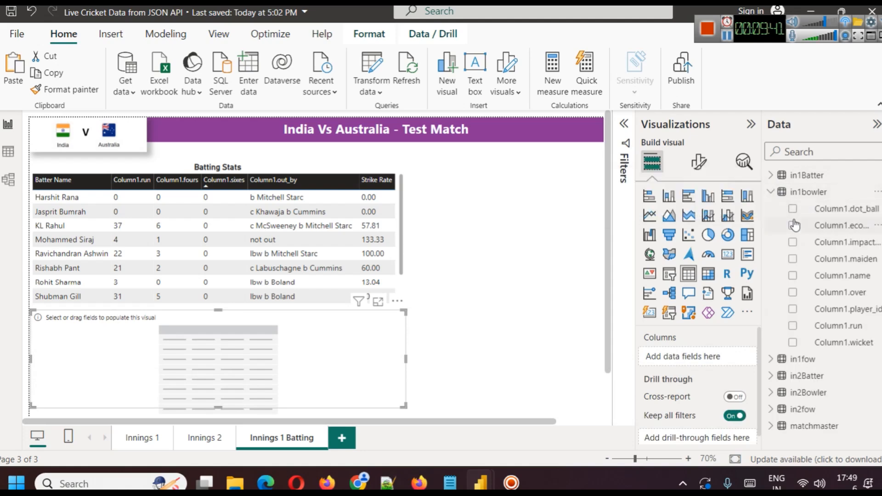
pyautogui.click(793, 275)
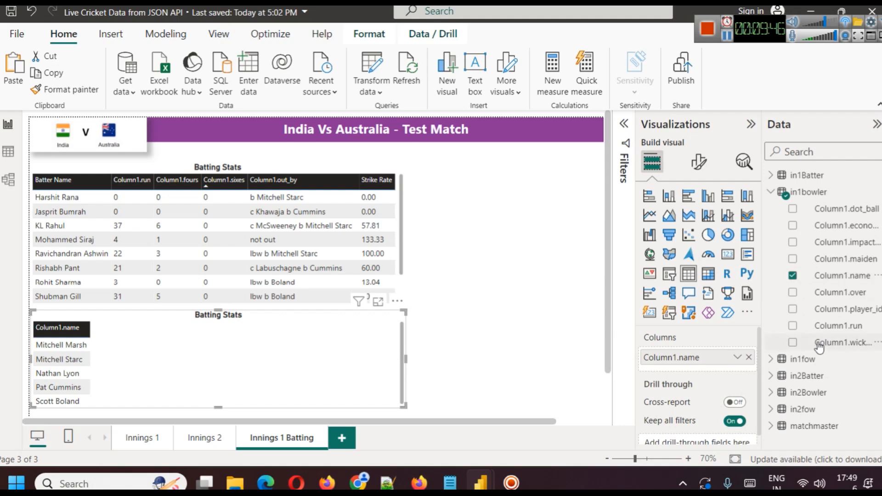
pyautogui.click(792, 292)
pyautogui.click(792, 342)
pyautogui.click(793, 326)
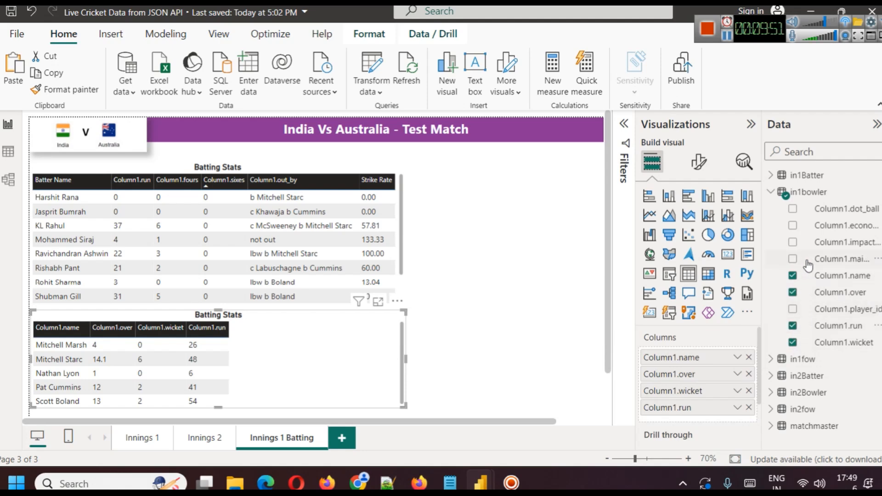
pyautogui.click(792, 225)
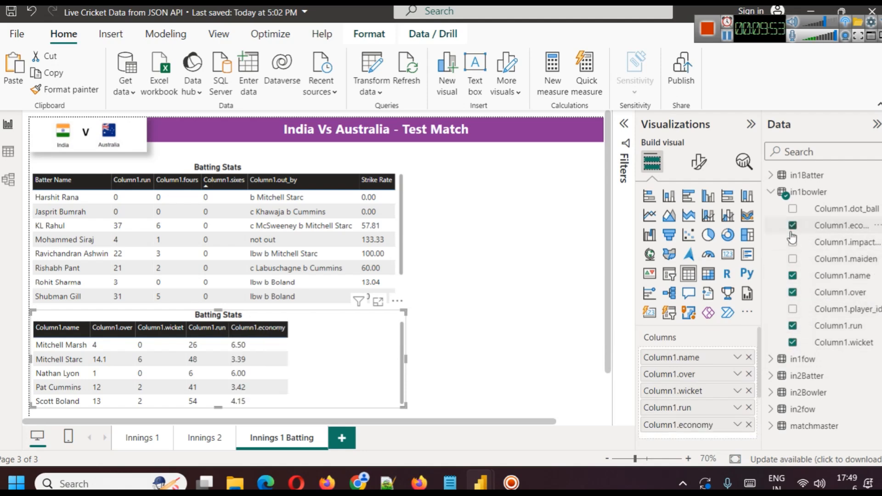
pyautogui.click(793, 209)
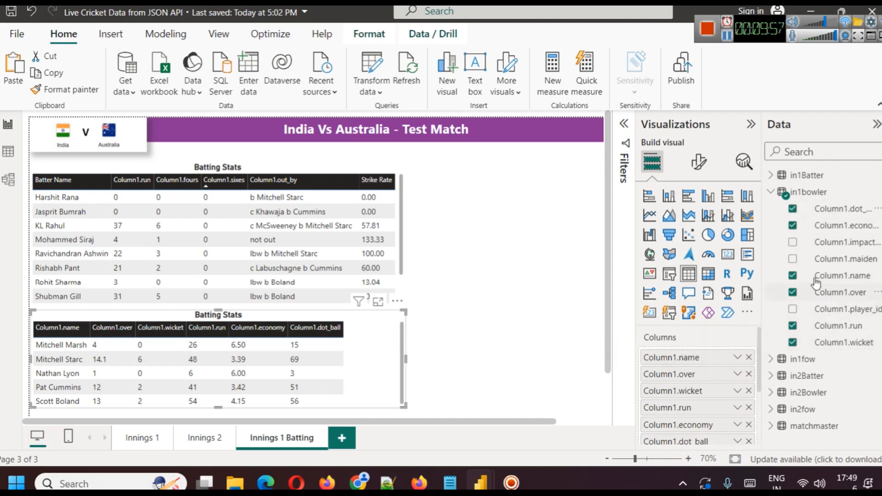
pyautogui.click(792, 259)
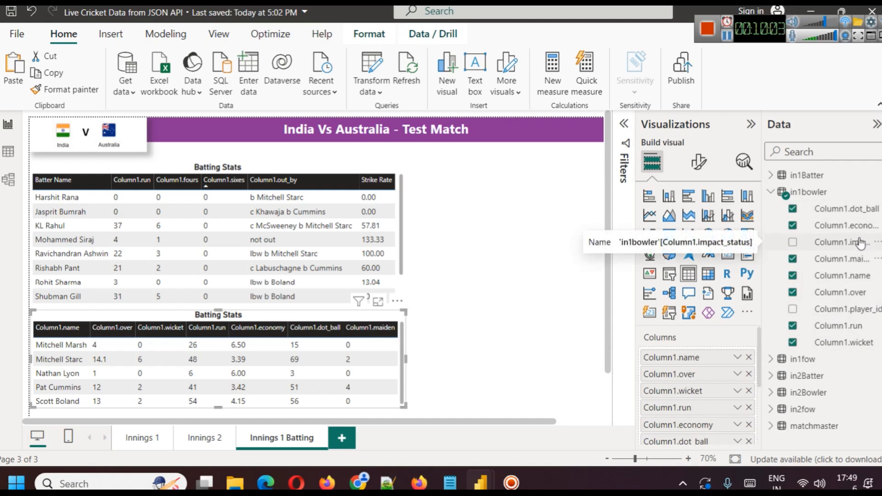
pyautogui.click(455, 314)
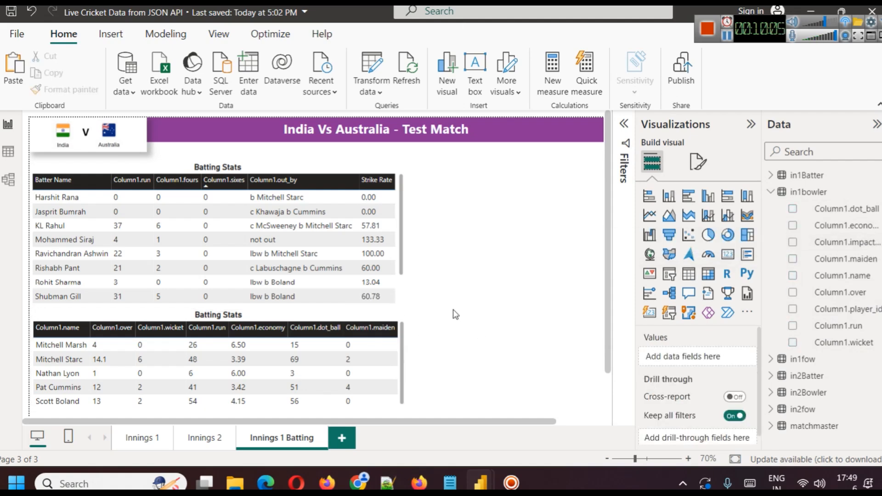
# Change the lower table's title text to "Bowling Stats".
pyautogui.click(208, 320)
pyautogui.click(698, 162)
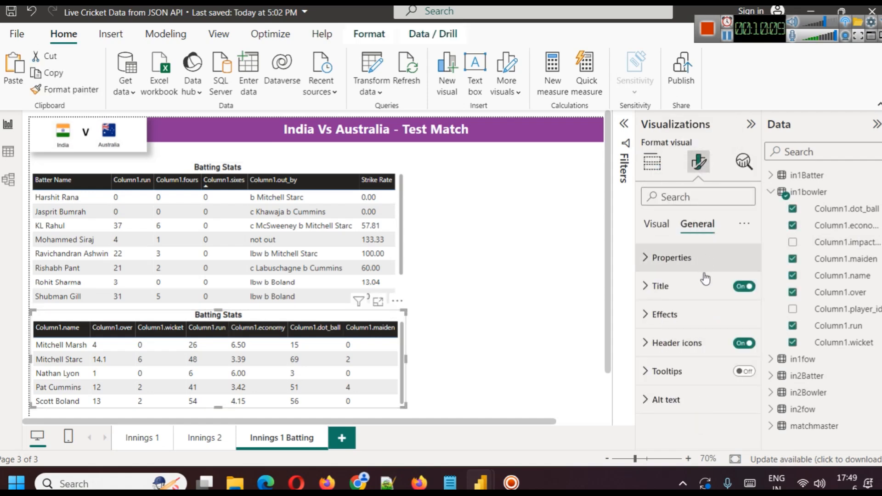
pyautogui.click(648, 287)
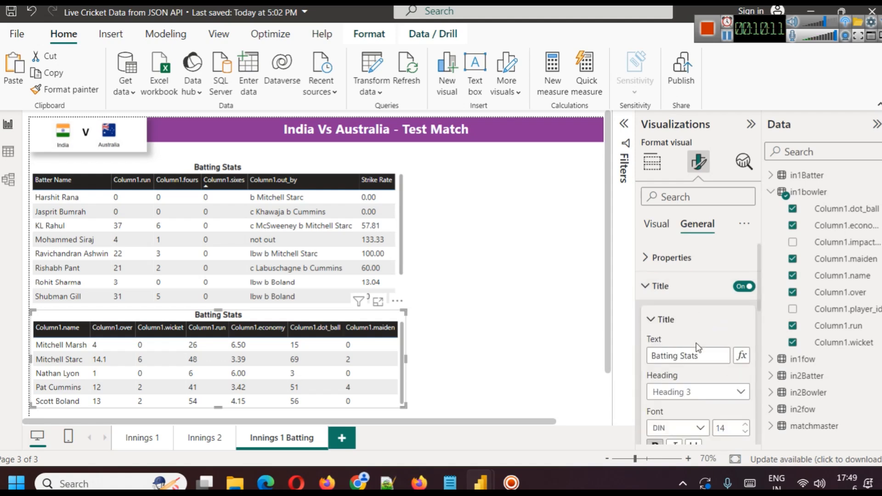
pyautogui.doubleClick(672, 356)
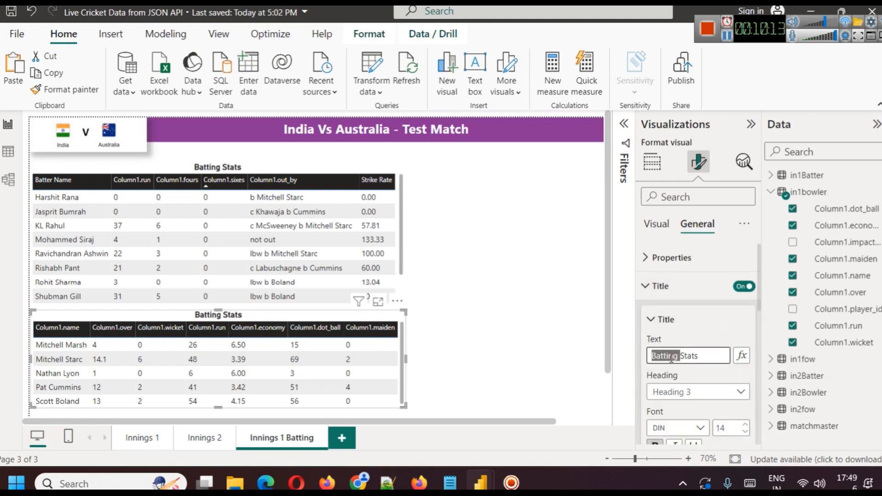
pyautogui.write('Bowling')
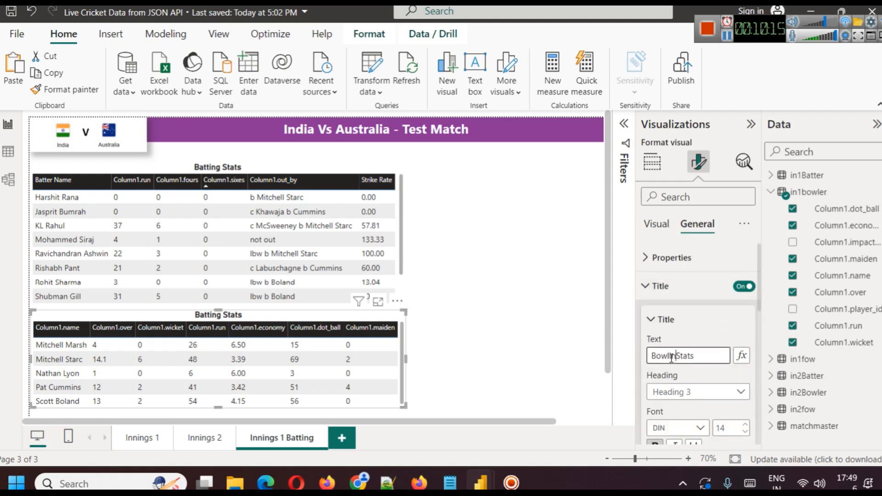
pyautogui.click(544, 347)
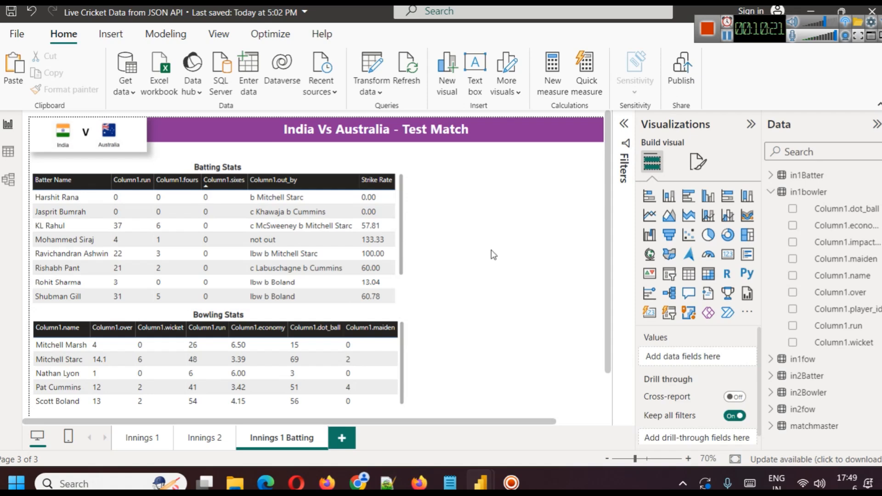
# Widen the field list to show full names and examine the matchmaster table's team scorecard fields.
pyautogui.click(771, 193)
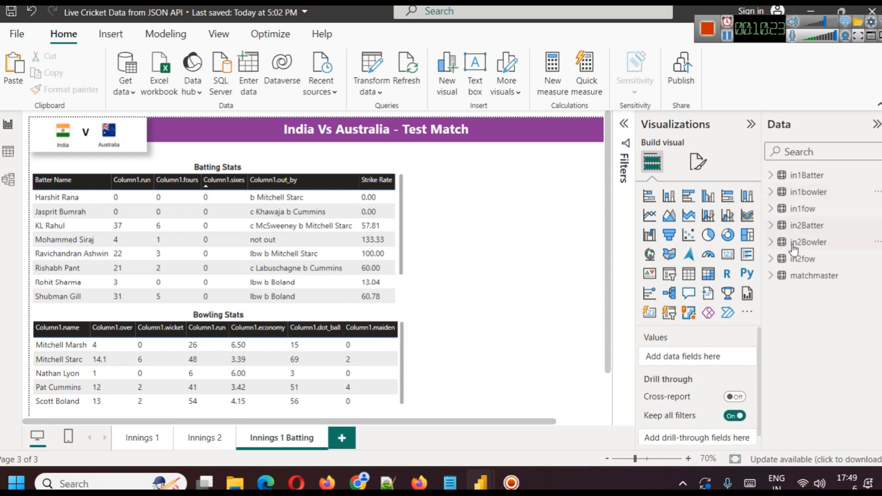
pyautogui.click(773, 277)
pyautogui.scroll(-3, 866, 305)
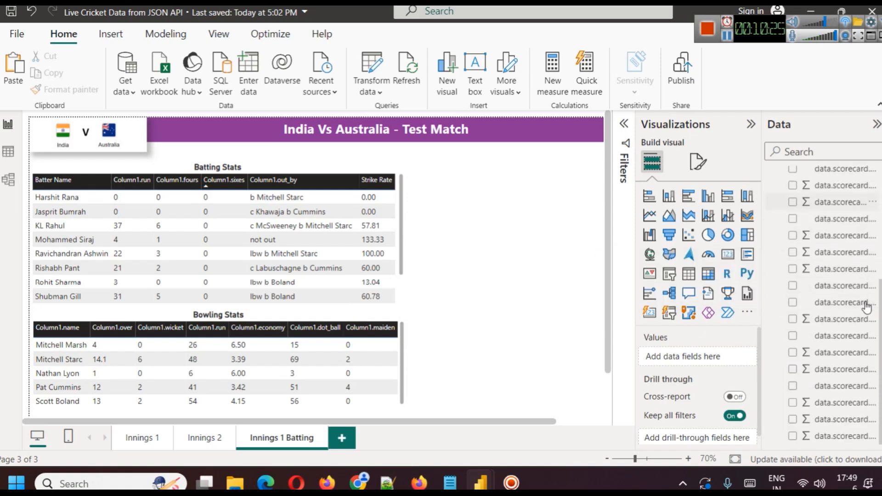
pyautogui.scroll(3, 866, 305)
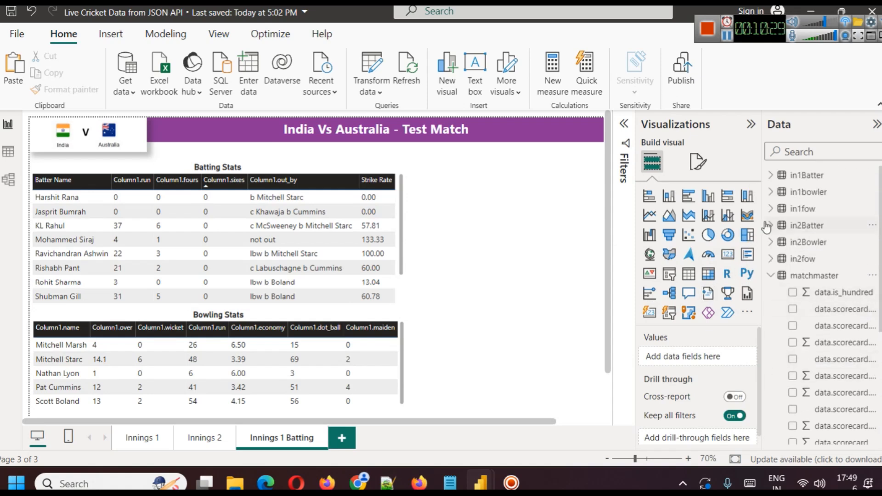
pyautogui.moveTo(762, 221); pyautogui.dragTo(691, 222)
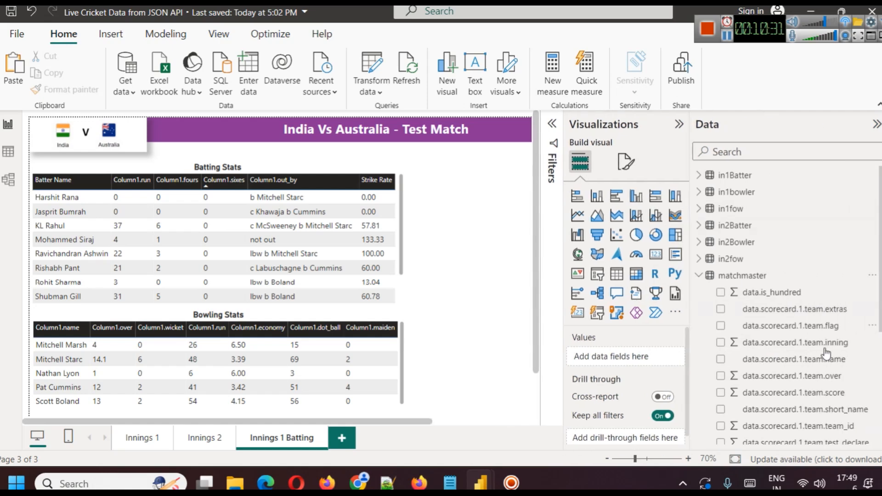
pyautogui.scroll(-5, 843, 363)
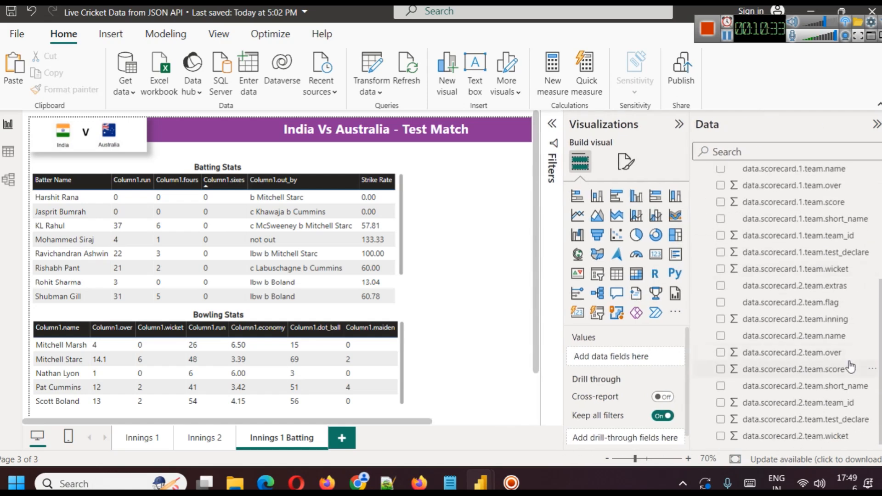
pyautogui.scroll(5, 847, 365)
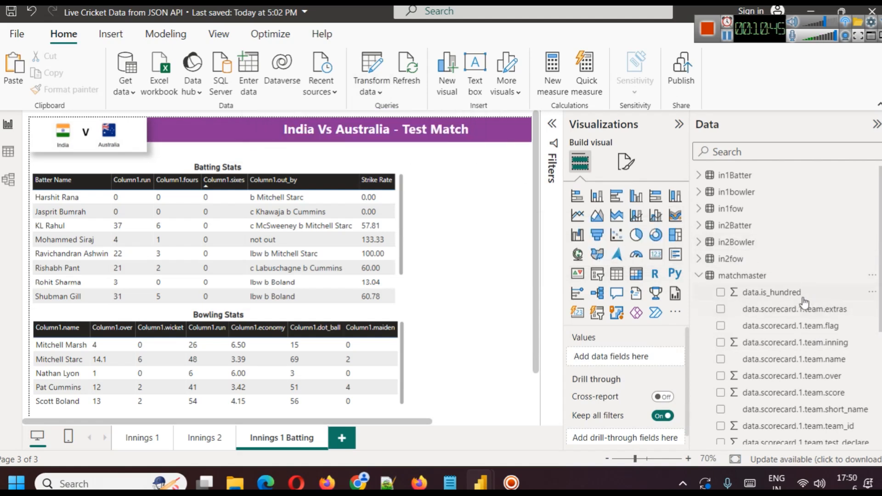
# Examine the matchmaster query's team columns in the Power Query Editor, and close the editor without applying changes.
pyautogui.click(382, 95)
pyautogui.click(387, 113)
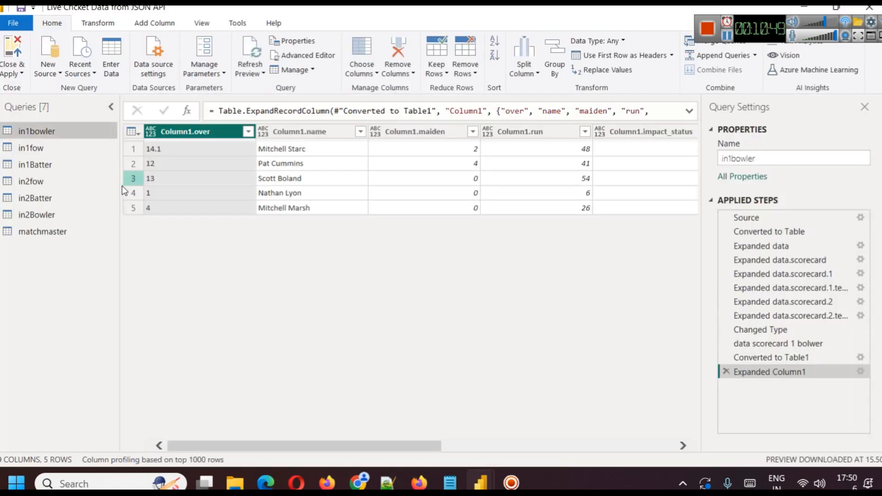
pyautogui.click(44, 233)
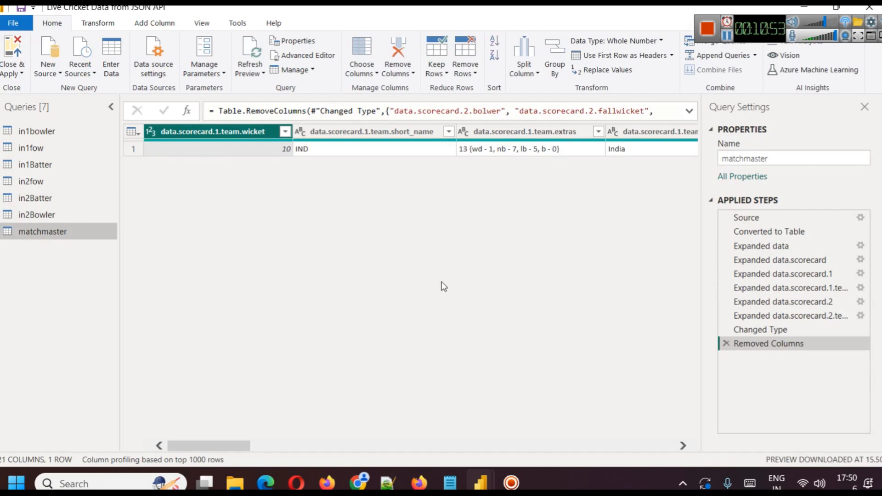
pyautogui.moveTo(232, 446); pyautogui.dragTo(154, 229)
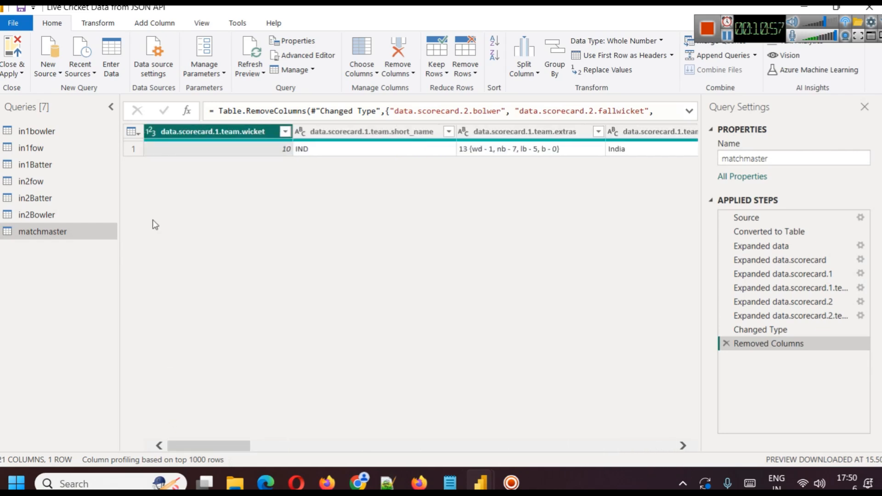
pyautogui.click(2, 72)
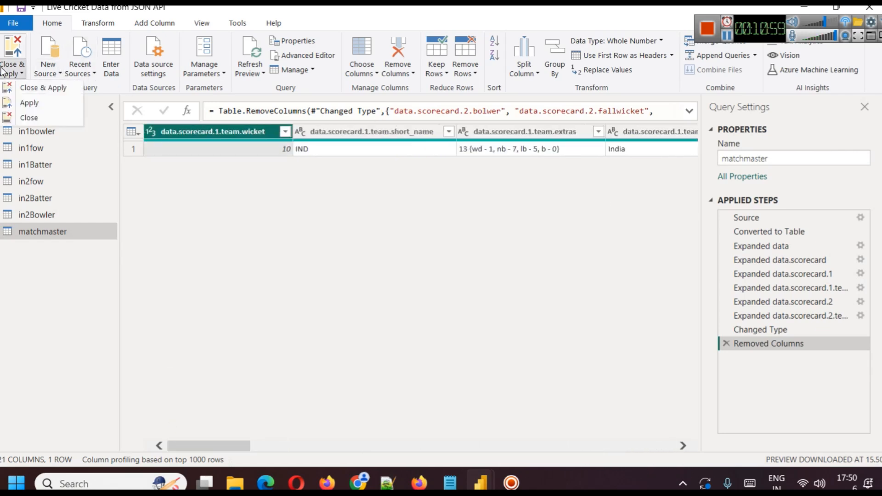
pyautogui.click(54, 123)
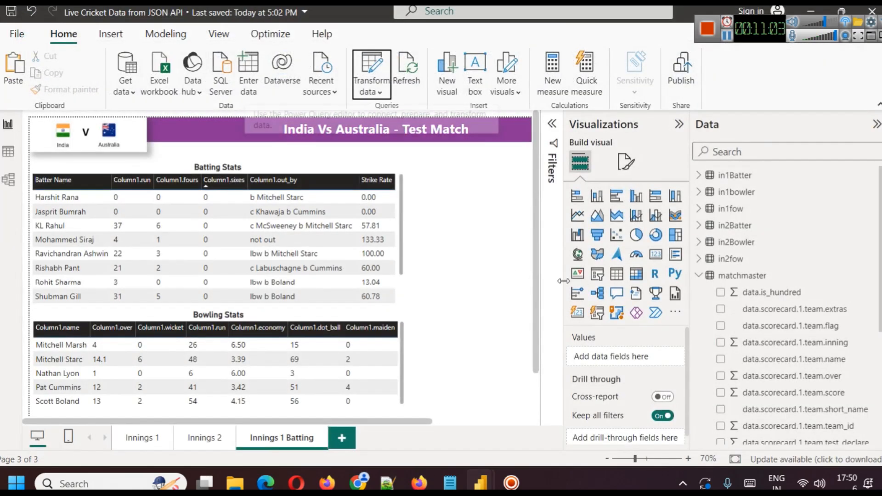
# Add an empty card visual, shrink it to a small box and place it just right of the Batting Stats table's upper rows.
pyautogui.click(655, 253)
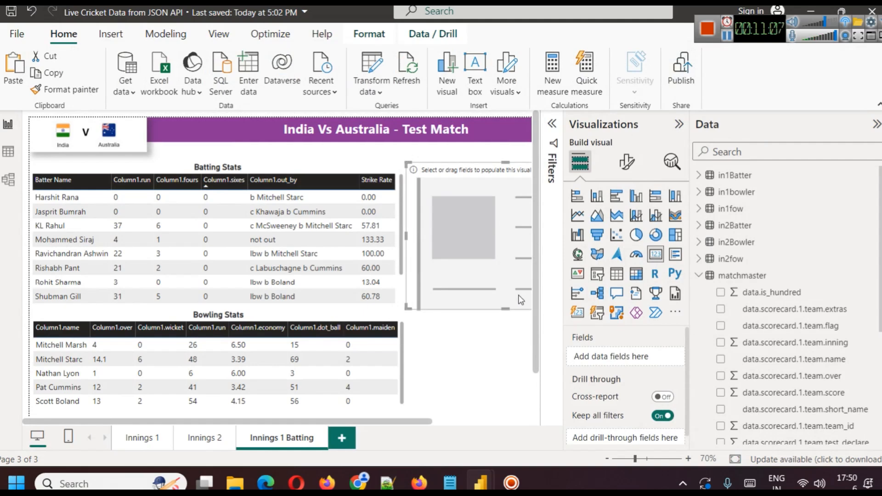
pyautogui.moveTo(520, 300); pyautogui.dragTo(414, 301)
pyautogui.moveTo(495, 307); pyautogui.dragTo(355, 216)
pyautogui.moveTo(323, 186); pyautogui.dragTo(437, 197)
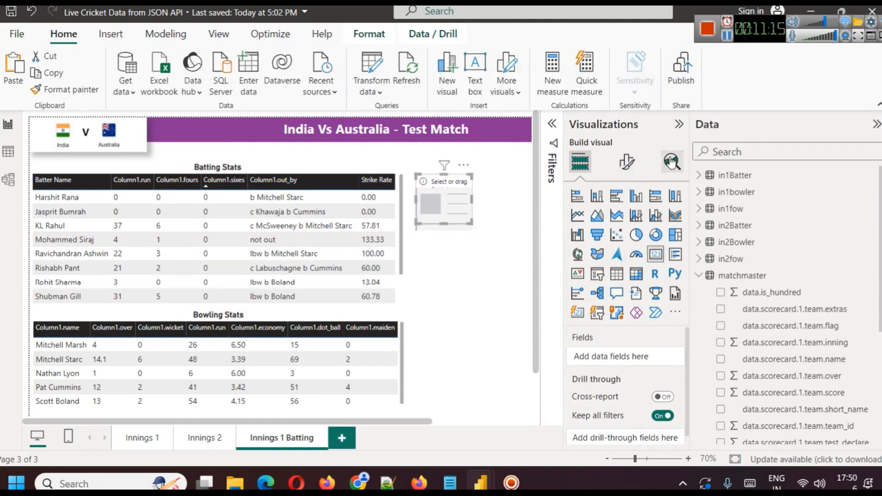
# Fill the empty card with matchmaster's data.scorecard.1.team.score field and turn off its category label.
pyautogui.click(728, 152)
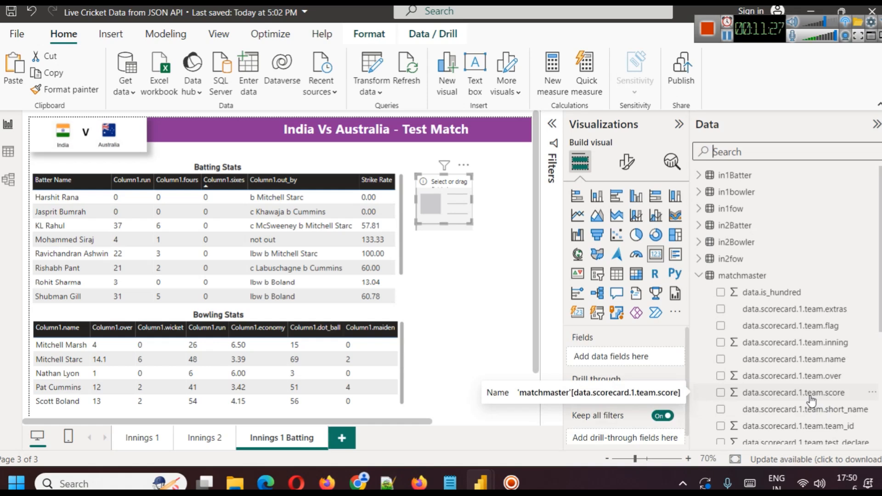
pyautogui.moveTo(811, 401); pyautogui.dragTo(448, 222)
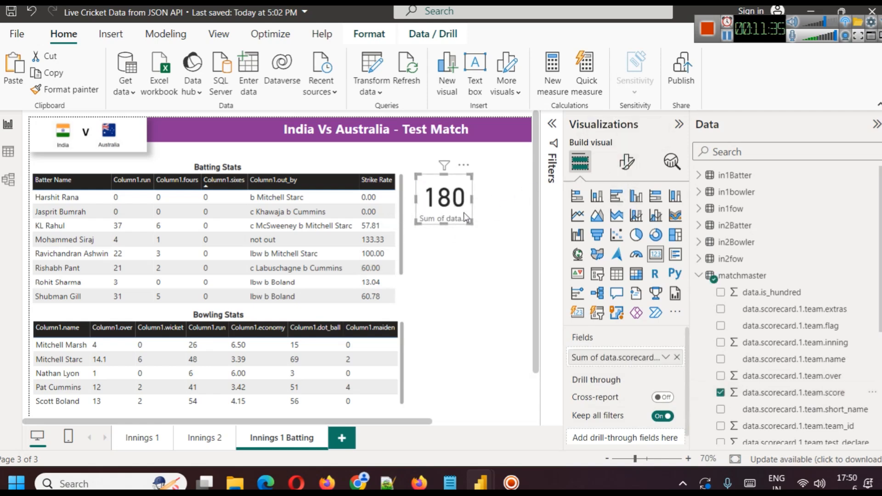
pyautogui.moveTo(444, 225); pyautogui.dragTo(443, 244)
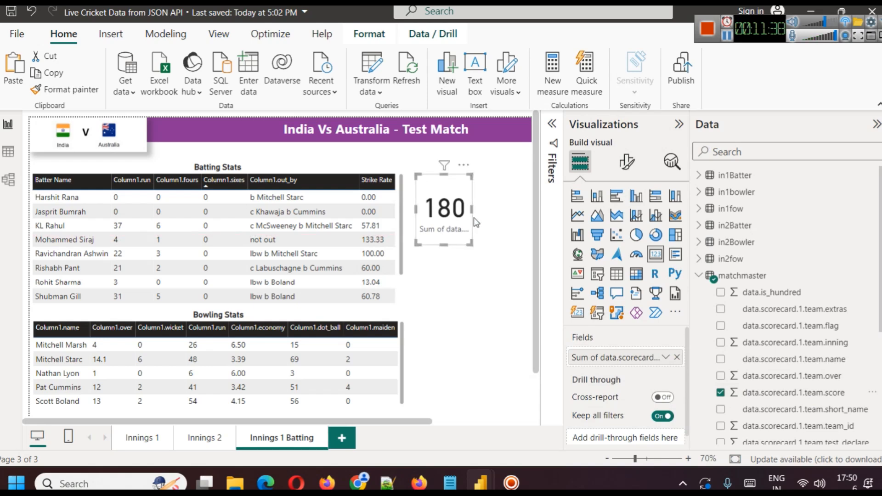
pyautogui.click(626, 161)
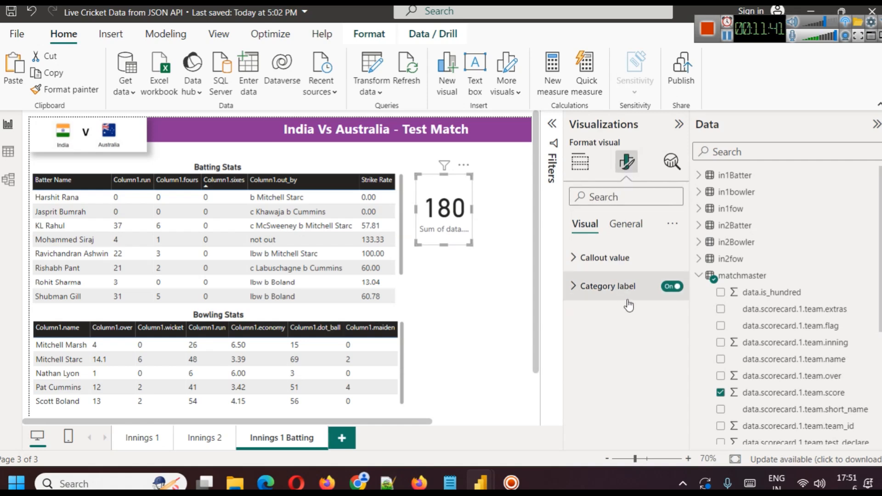
pyautogui.click(671, 286)
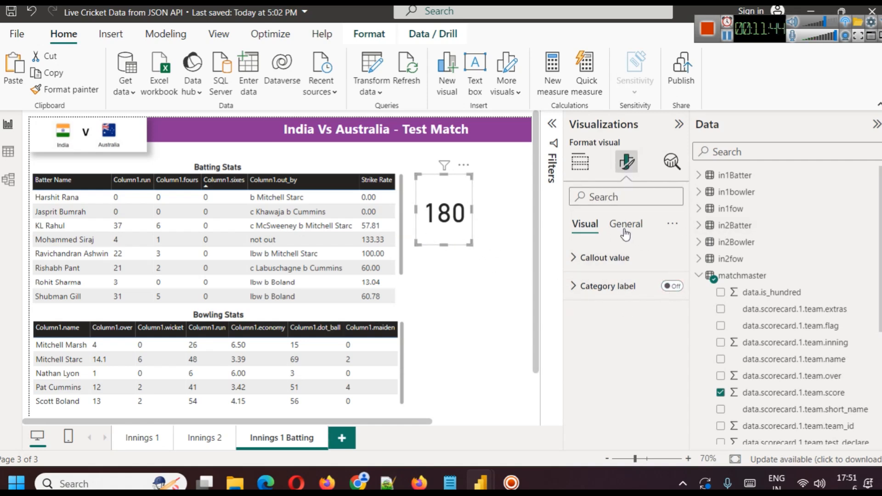
# Set the card's callout value font size to 25 and shrink the card to fit closely around the number.
pyautogui.click(597, 258)
pyautogui.click(672, 309)
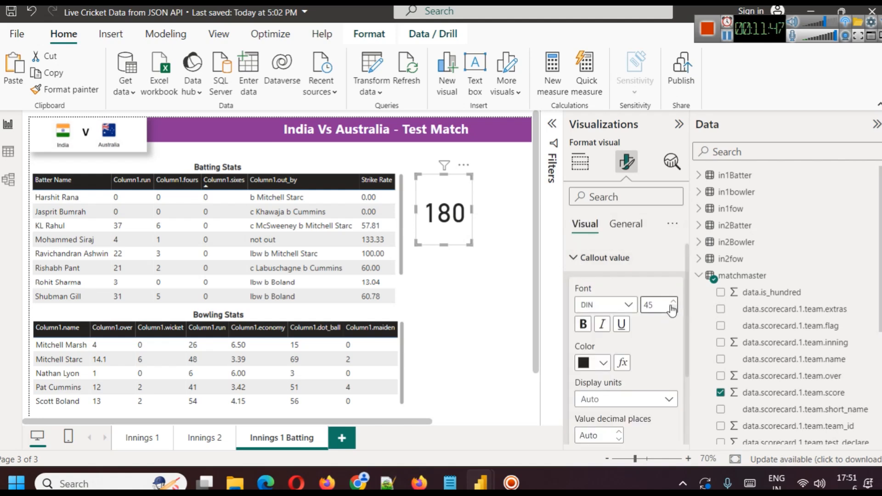
pyautogui.click(673, 309)
pyautogui.click(672, 309)
pyautogui.click(672, 309)
pyautogui.click(672, 309)
pyautogui.click(672, 308)
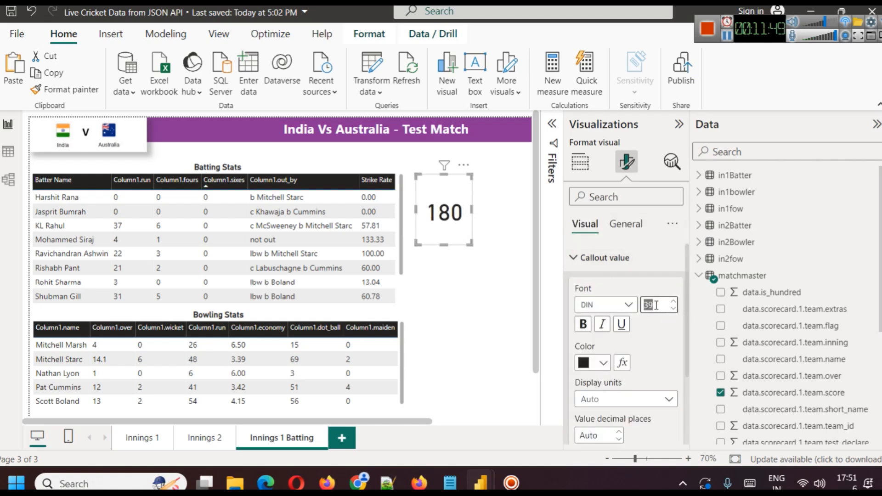
pyautogui.write('25')
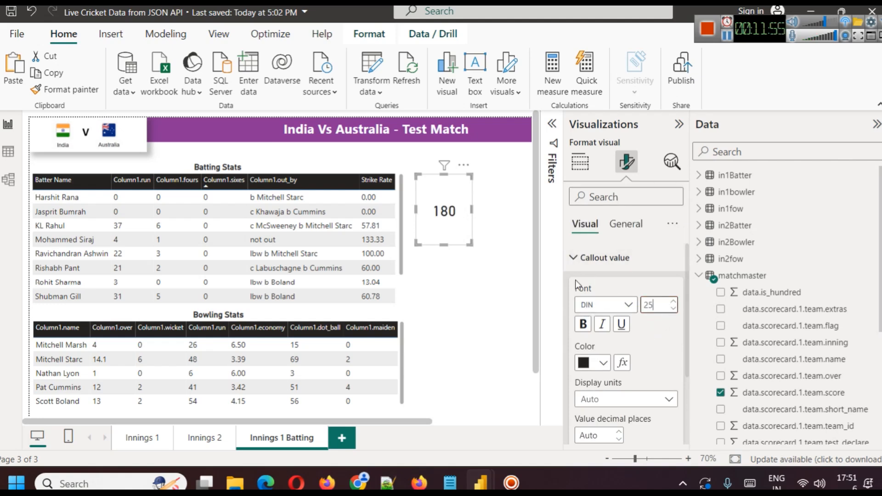
pyautogui.moveTo(442, 243); pyautogui.dragTo(459, 195)
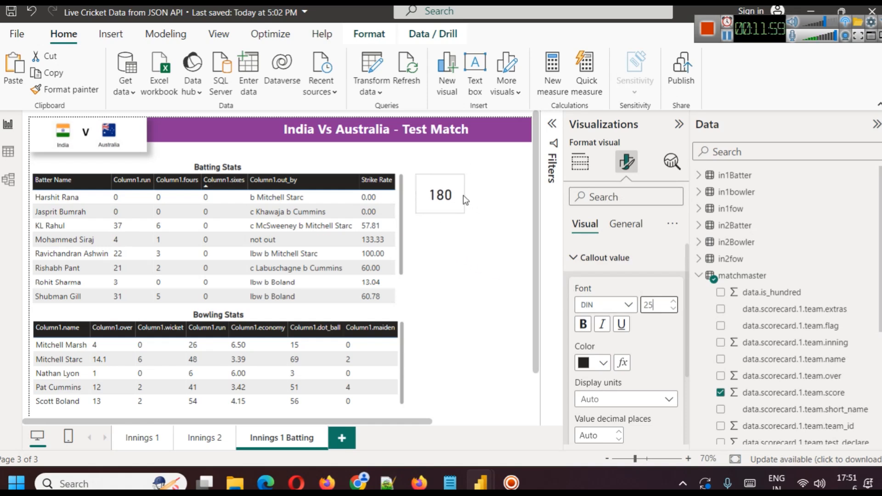
# Turn on the card's title and set its text to "Score".
pyautogui.scroll(-3, 646, 312)
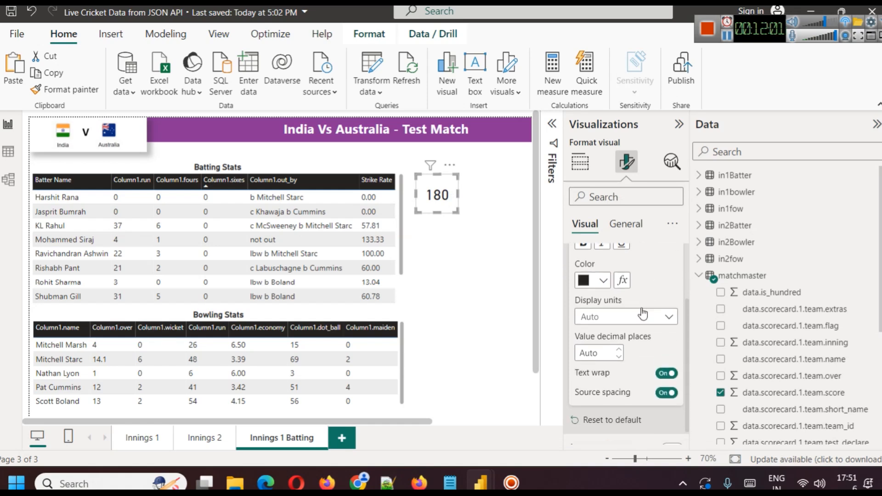
pyautogui.scroll(3, 641, 308)
pyautogui.click(625, 225)
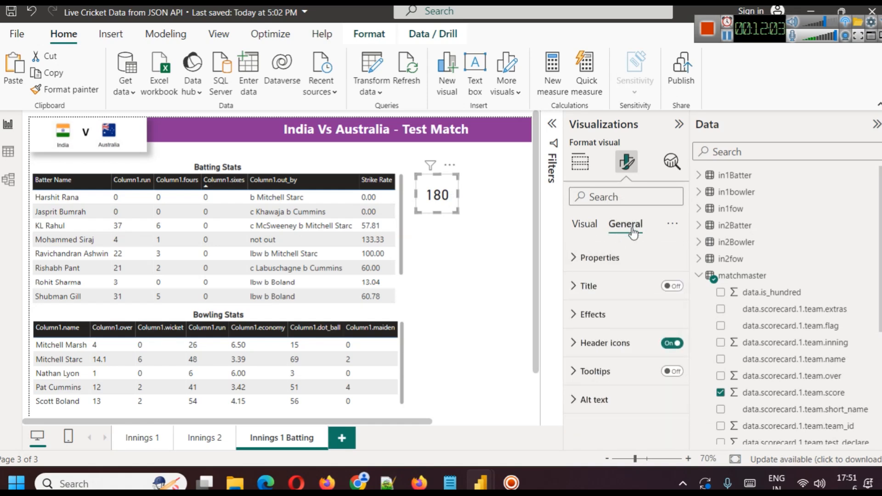
pyautogui.click(579, 290)
pyautogui.click(605, 356)
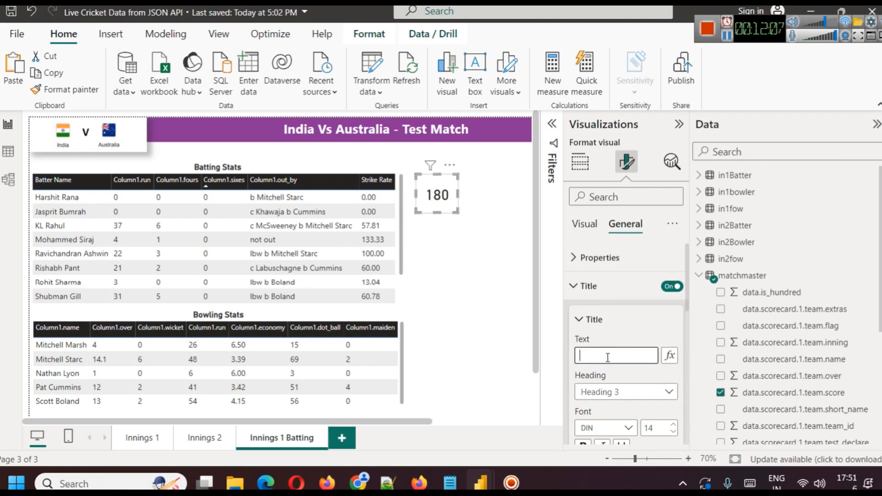
pyautogui.write('Id')
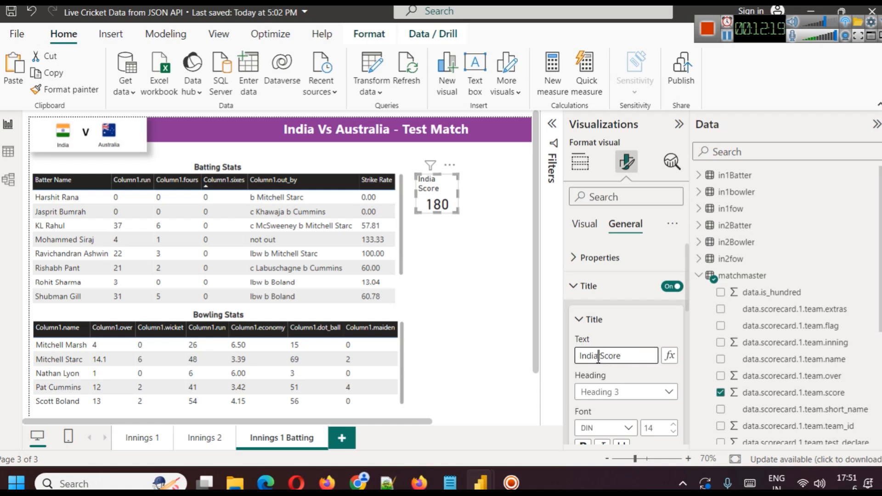
pyautogui.press('BackSpace')
pyautogui.press('BackSpace')
pyautogui.press('BackSpace')
pyautogui.press('BackSpace')
pyautogui.press('BackSpace')
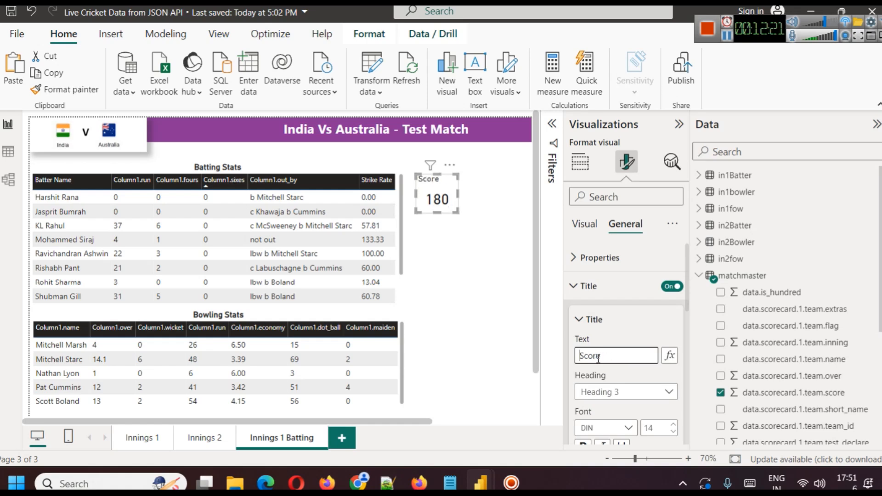
# Make the Score card's title bold and centre it horizontally.
pyautogui.scroll(-3, 644, 357)
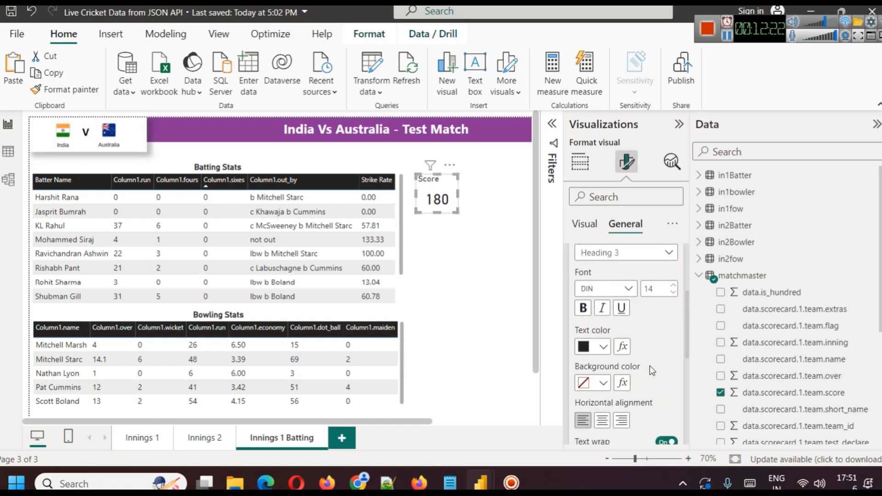
pyautogui.click(582, 308)
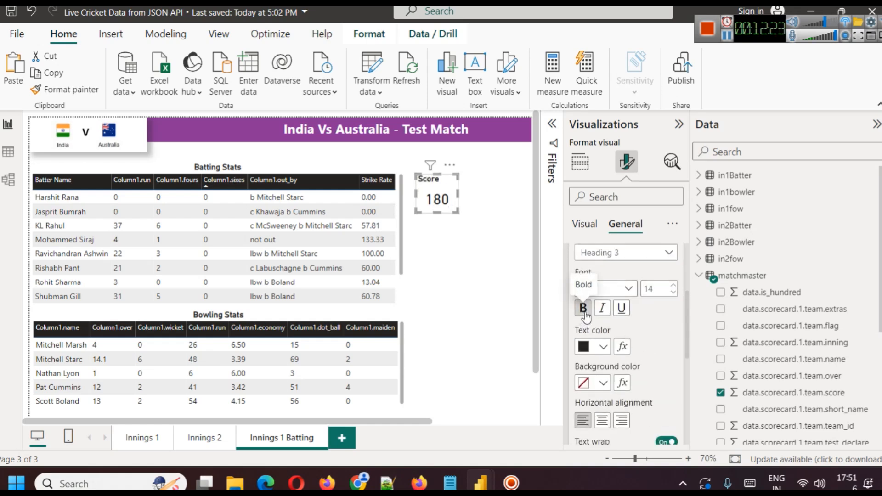
pyautogui.click(599, 417)
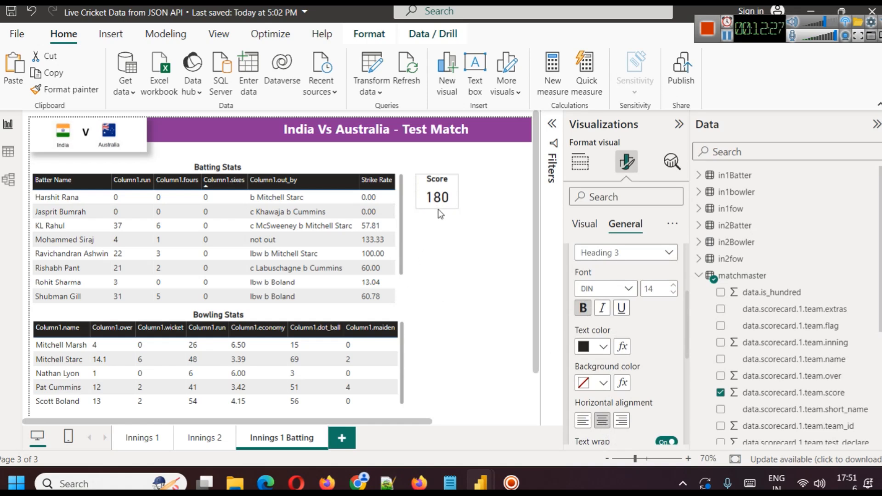
# Turn on the shadow effect for the Score card.
pyautogui.scroll(-2, 631, 385)
pyautogui.scroll(-1, 643, 385)
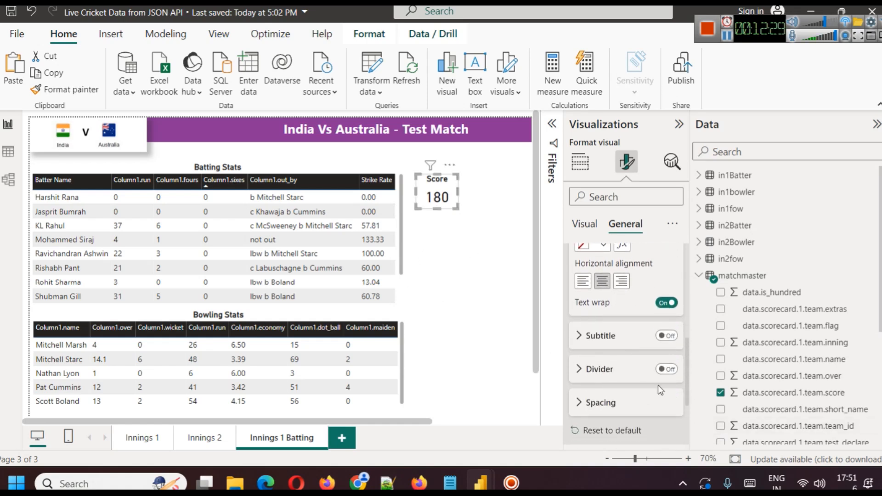
pyautogui.scroll(-2, 656, 402)
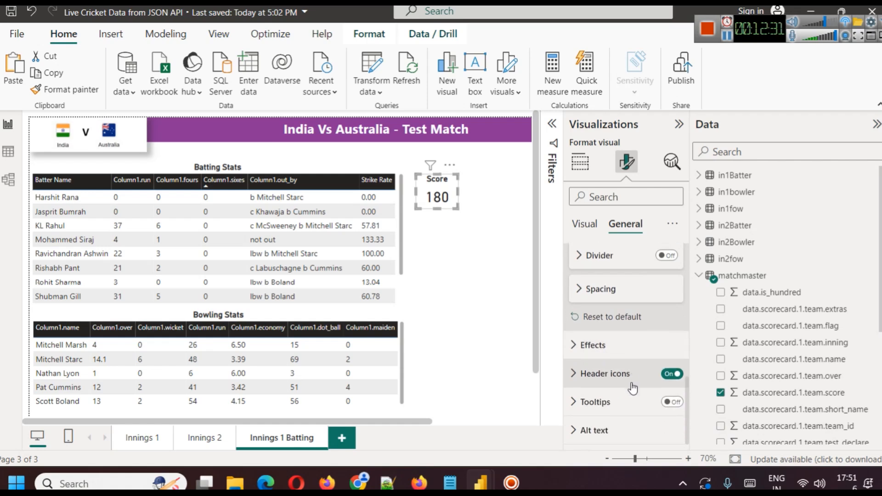
pyautogui.scroll(4, 631, 383)
pyautogui.scroll(2, 631, 382)
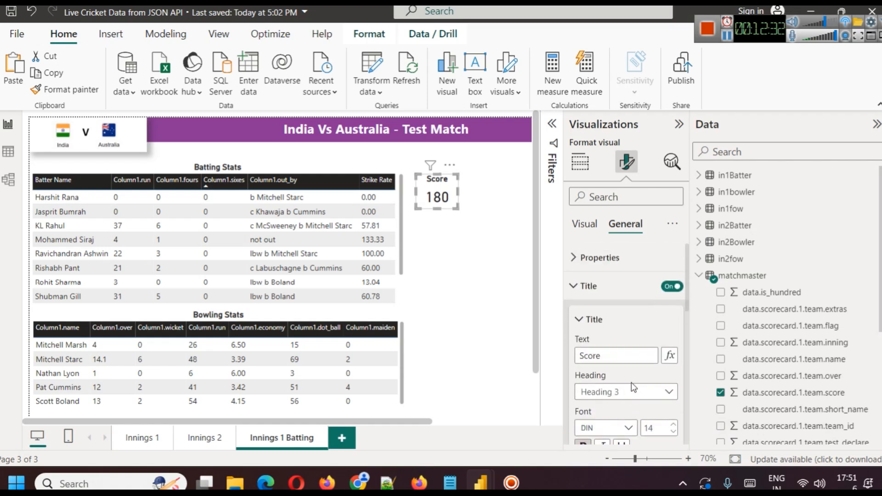
pyautogui.click(575, 288)
pyautogui.click(593, 317)
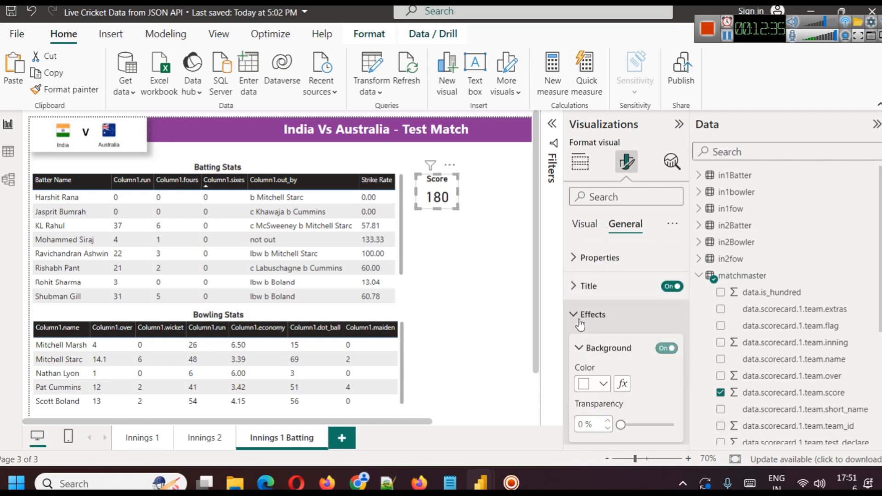
pyautogui.scroll(-1, 612, 365)
pyautogui.scroll(-2, 611, 365)
pyautogui.click(667, 356)
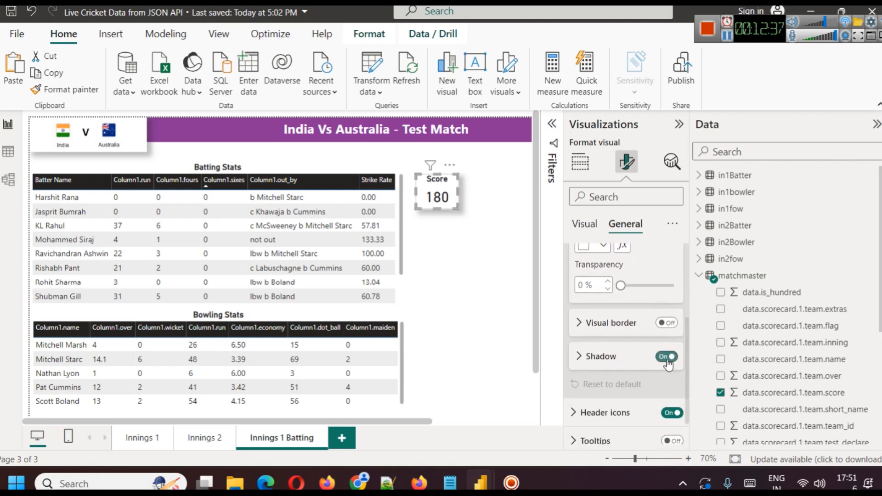
# Try a light red theme colour as the Score card's background.
pyautogui.scroll(2, 638, 338)
pyautogui.scroll(-2, 635, 364)
pyautogui.scroll(-1, 635, 364)
pyautogui.scroll(4, 620, 358)
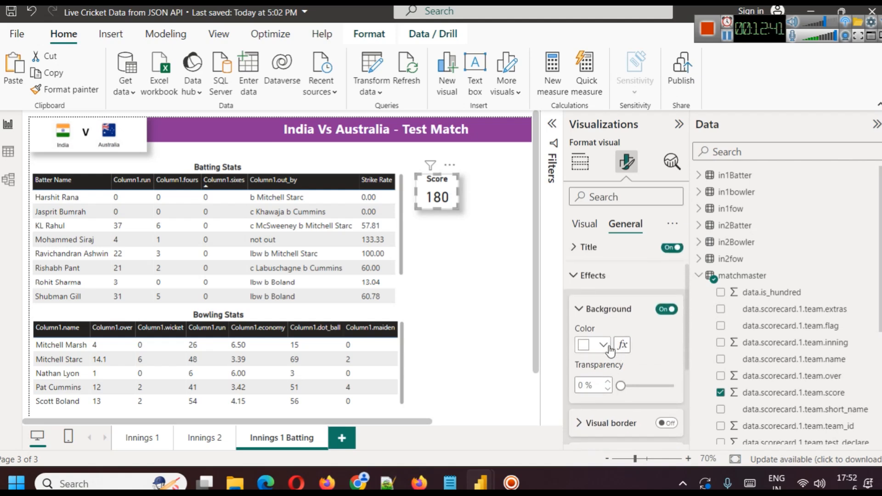
pyautogui.click(603, 345)
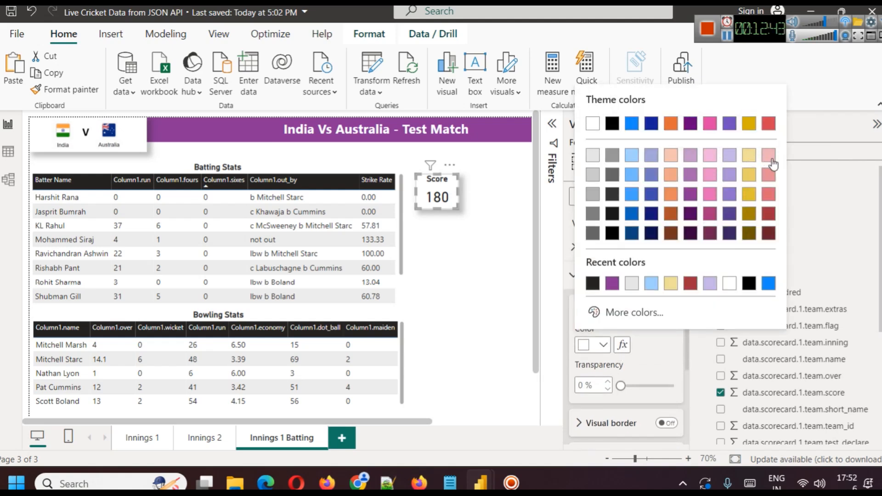
pyautogui.click(768, 155)
# Set the Score card's background to a custom pale blue, #D1E2F3, starting from the light blue theme colour.
pyautogui.click(603, 345)
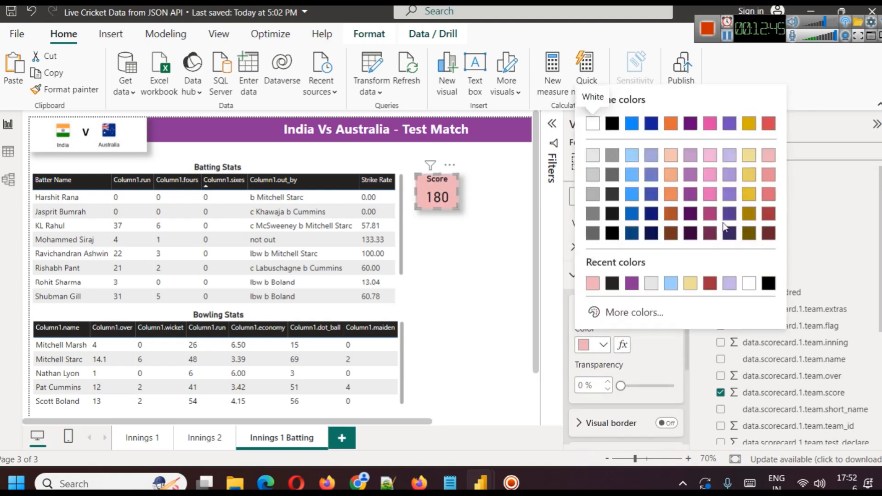
pyautogui.click(632, 159)
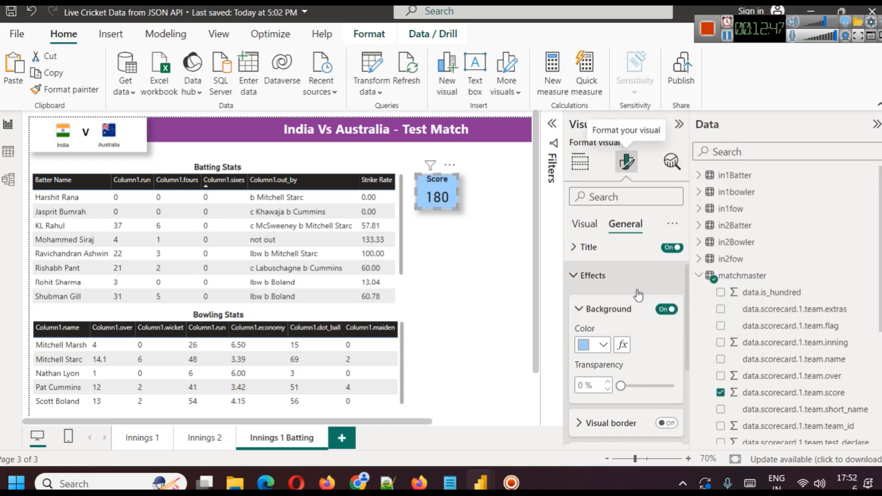
pyautogui.click(598, 344)
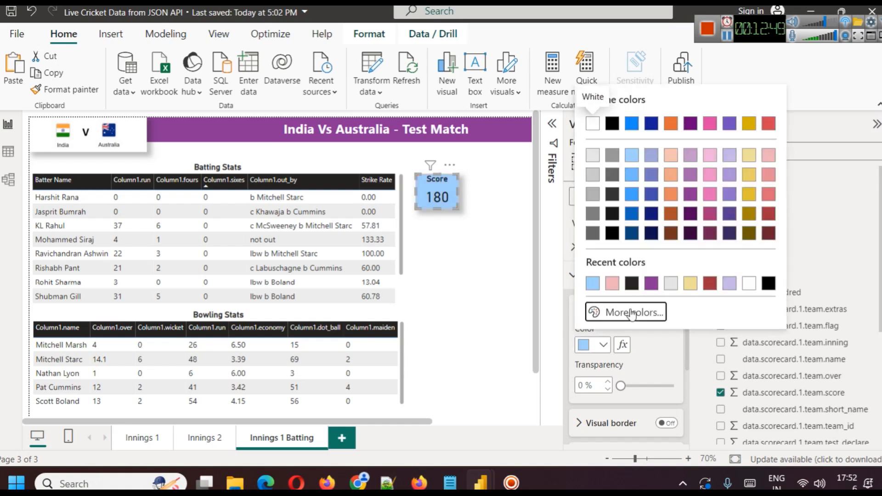
pyautogui.click(632, 309)
pyautogui.moveTo(649, 94); pyautogui.dragTo(616, 111)
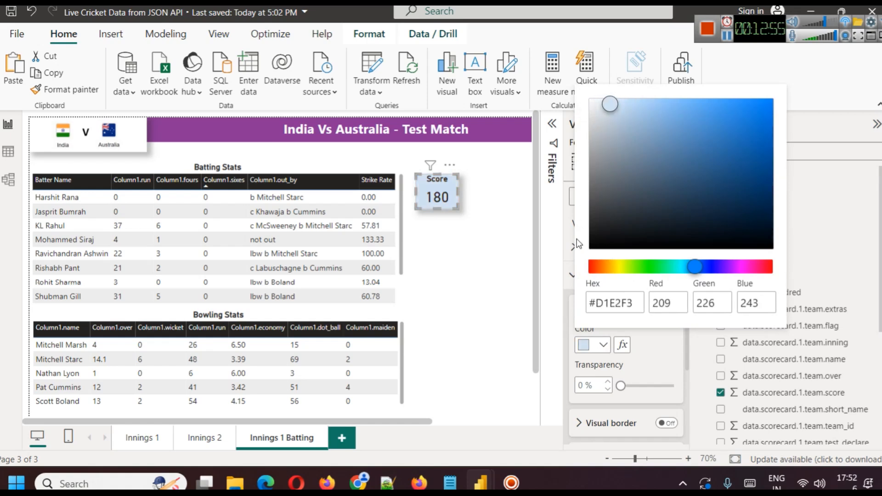
pyautogui.click(503, 262)
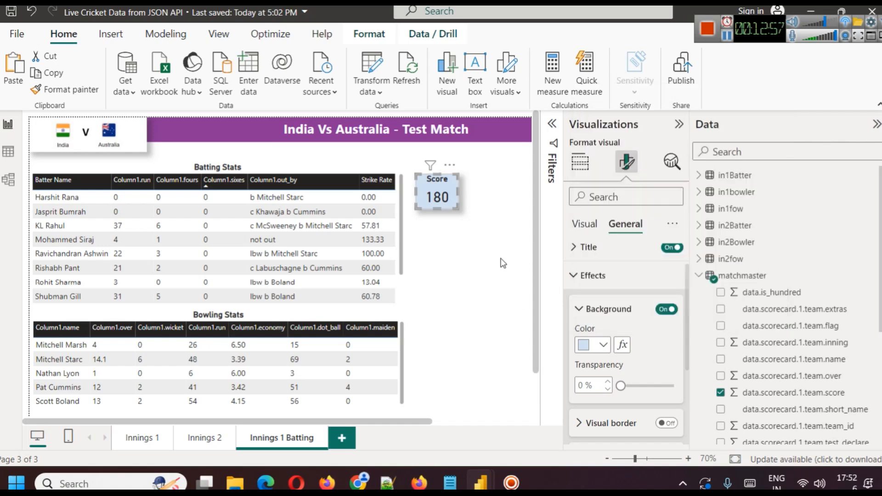
pyautogui.click(511, 260)
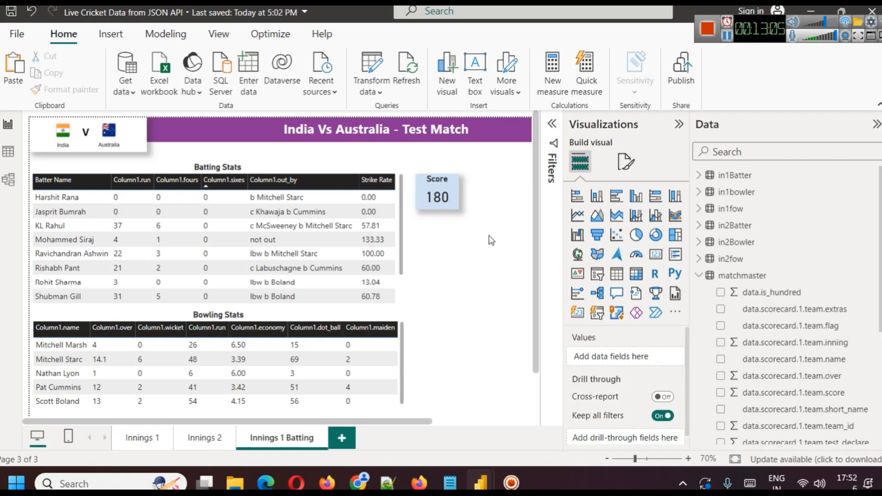
# Duplicate the Score card three times at the same size and arrange the four cards in a two-by-two grid beside the Batting Stats table.
pyautogui.click(456, 184)
pyautogui.hotkey('ctrl', 'c')
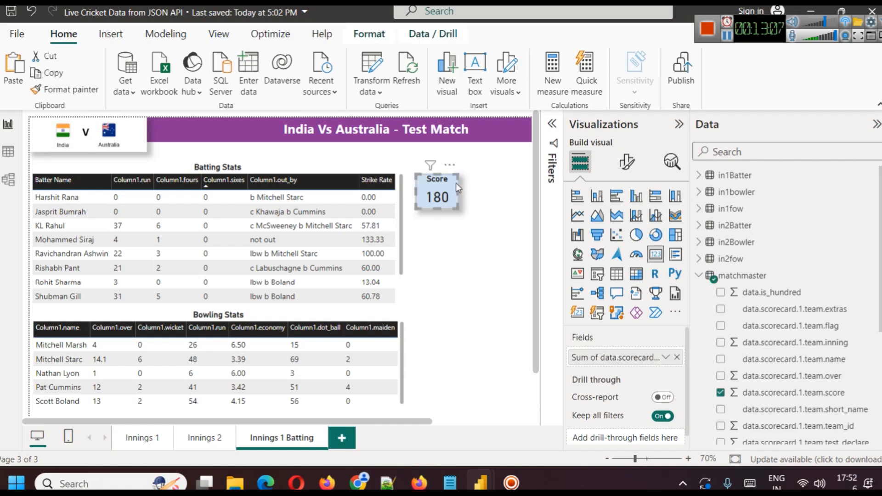
pyautogui.hotkey('ctrl', 'v')
pyautogui.moveTo(464, 197); pyautogui.dragTo(524, 193)
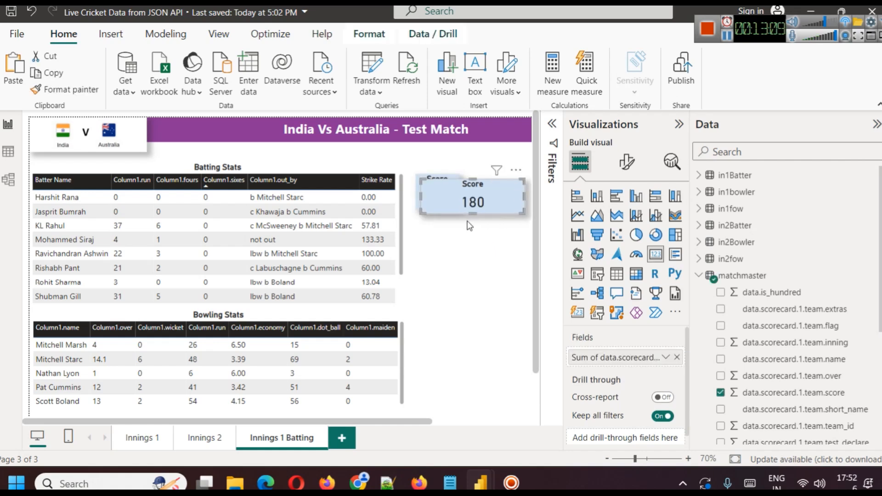
pyautogui.hotkey('ctrl', 'z')
pyautogui.moveTo(443, 191); pyautogui.dragTo(492, 186)
pyautogui.moveTo(442, 211); pyautogui.dragTo(437, 236)
pyautogui.hotkey('ctrl', 'v')
pyautogui.moveTo(444, 186); pyautogui.dragTo(442, 235)
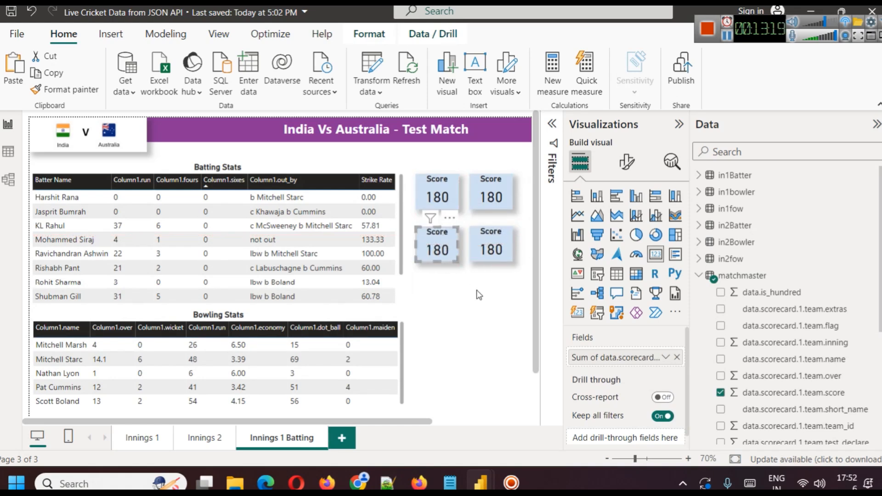
pyautogui.click(480, 301)
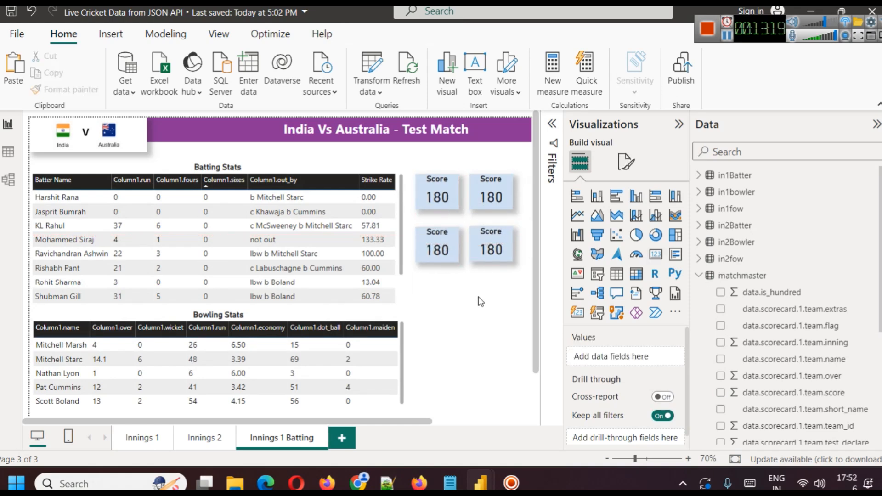
# Replace the field of the Score card beside the first one with data.scorecard.1.team.over and retitle the card Overs.
pyautogui.click(498, 195)
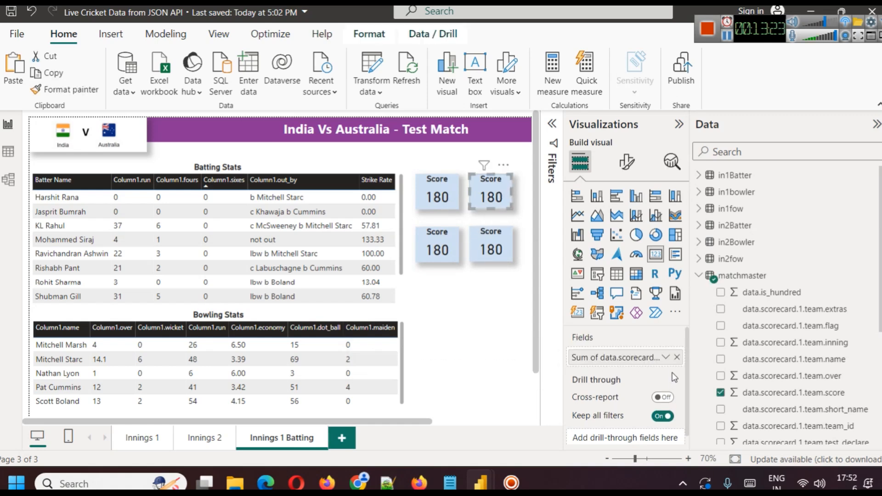
pyautogui.click(676, 357)
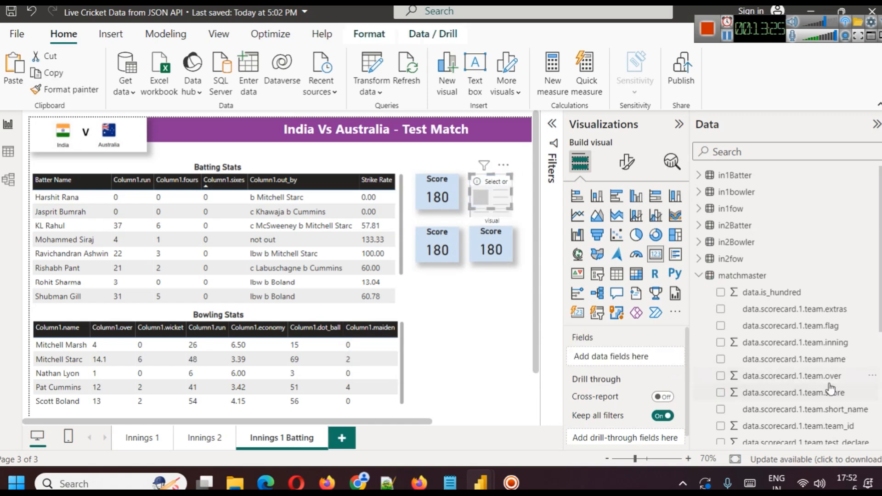
pyautogui.moveTo(825, 377); pyautogui.dragTo(642, 359)
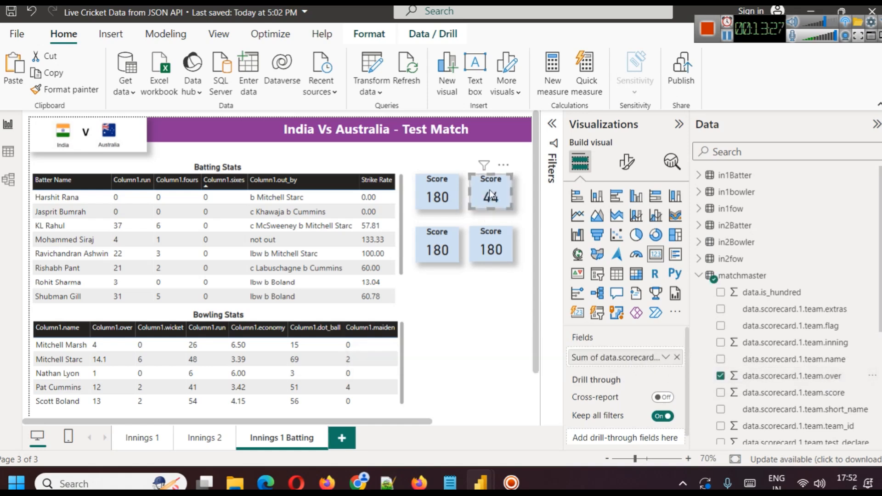
pyautogui.click(634, 224)
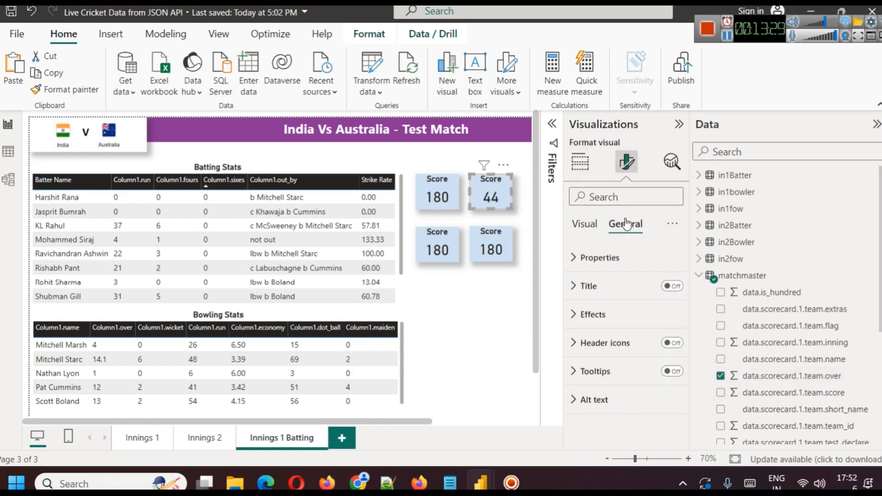
pyautogui.click(573, 286)
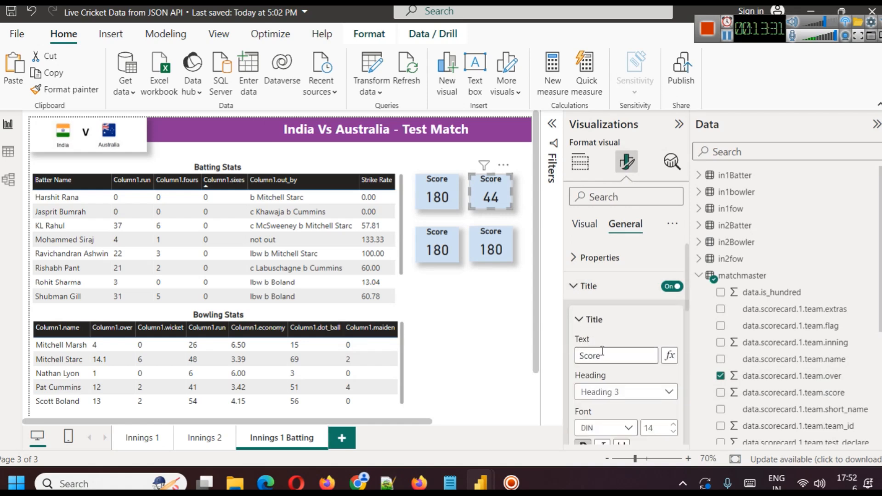
pyautogui.doubleClick(602, 360)
pyautogui.write('Overs')
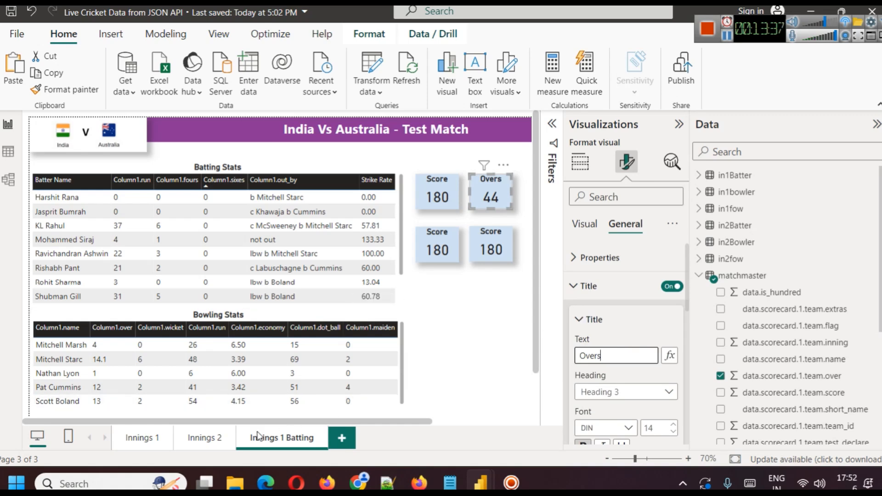
# Review the finished Innings 1 page's tables and score cards at full width, and open the Innings 2 page for comparison.
pyautogui.click(149, 434)
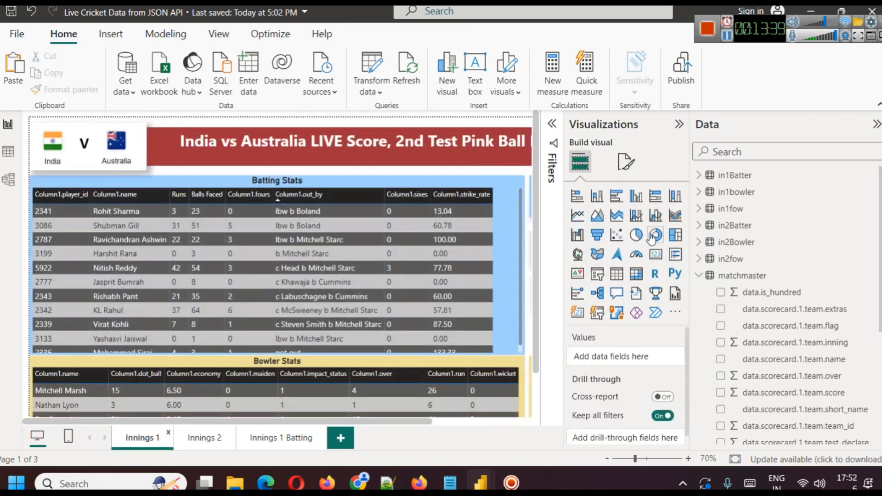
pyautogui.click(678, 124)
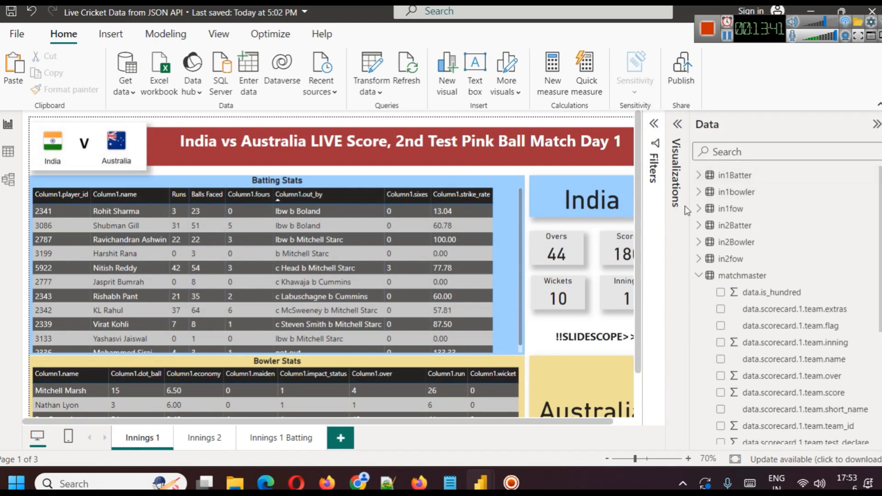
pyautogui.click(877, 104)
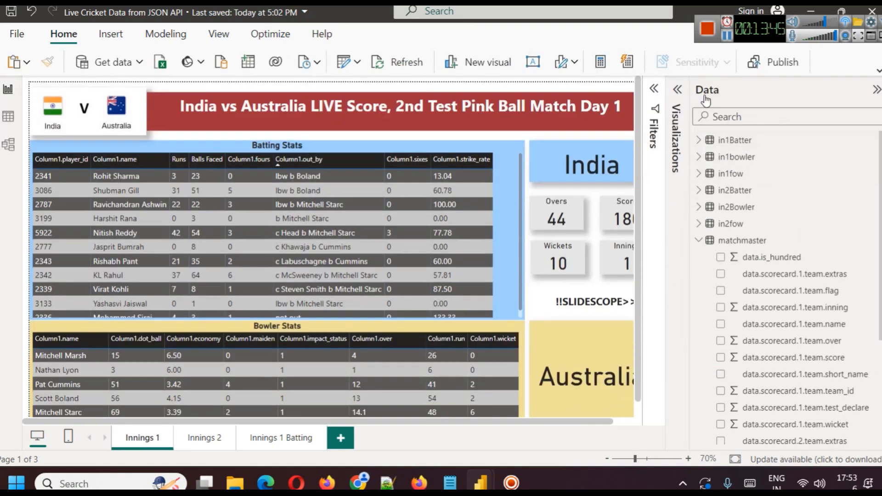
pyautogui.click(875, 90)
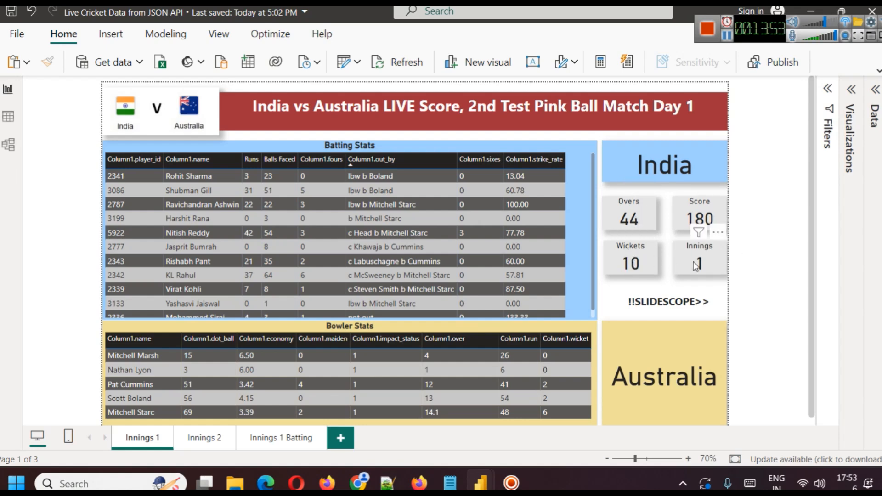
pyautogui.scroll(-1, 674, 334)
pyautogui.scroll(1, 670, 332)
pyautogui.scroll(-1, 670, 332)
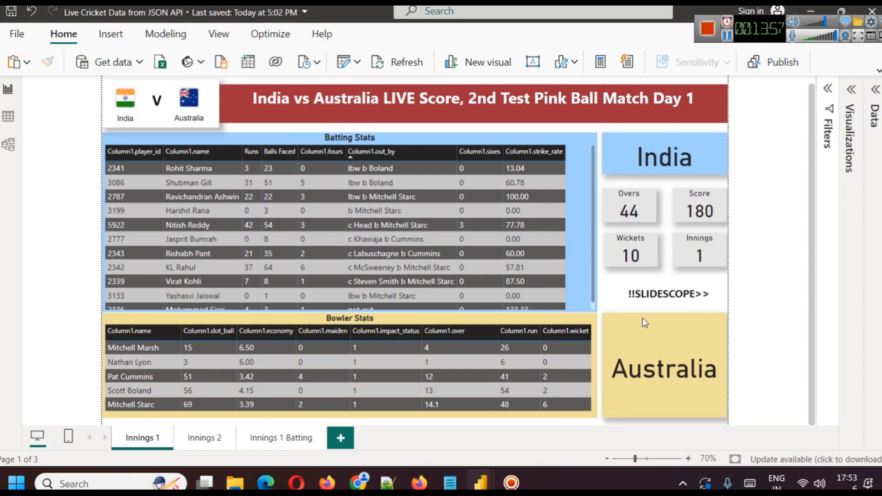
pyautogui.scroll(1, 641, 327)
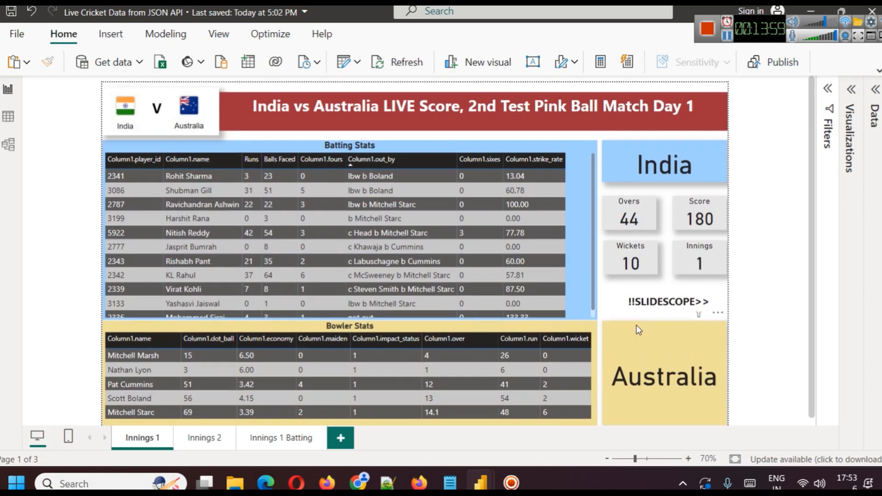
pyautogui.scroll(-2, 257, 285)
pyautogui.scroll(-1, 290, 313)
pyautogui.scroll(1, 297, 325)
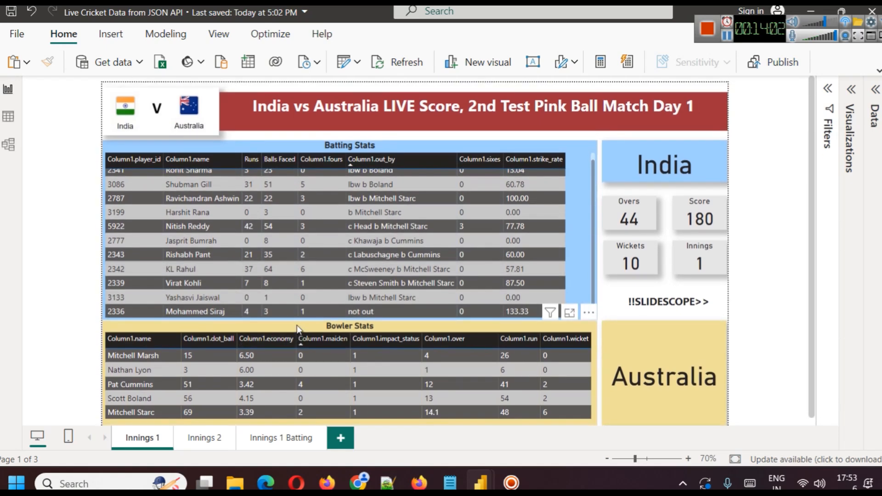
pyautogui.click(204, 438)
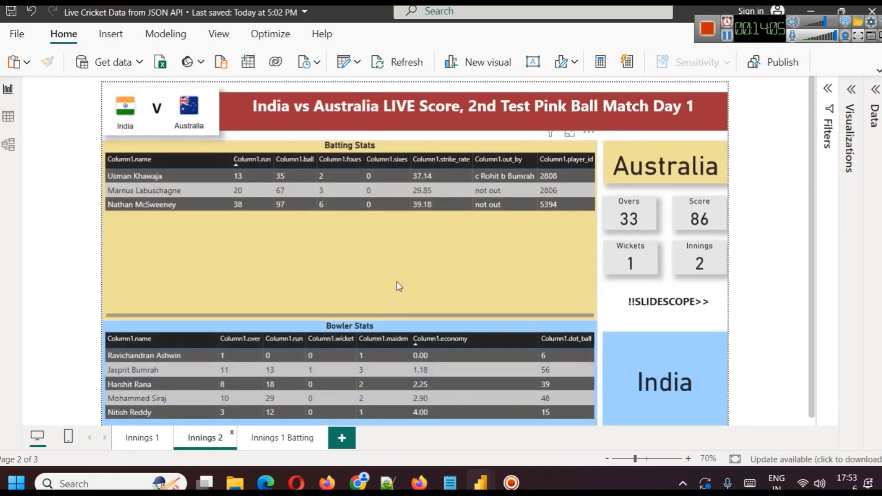
# Duplicate the Innings 1 Batting page.
pyautogui.rightClick(137, 437)
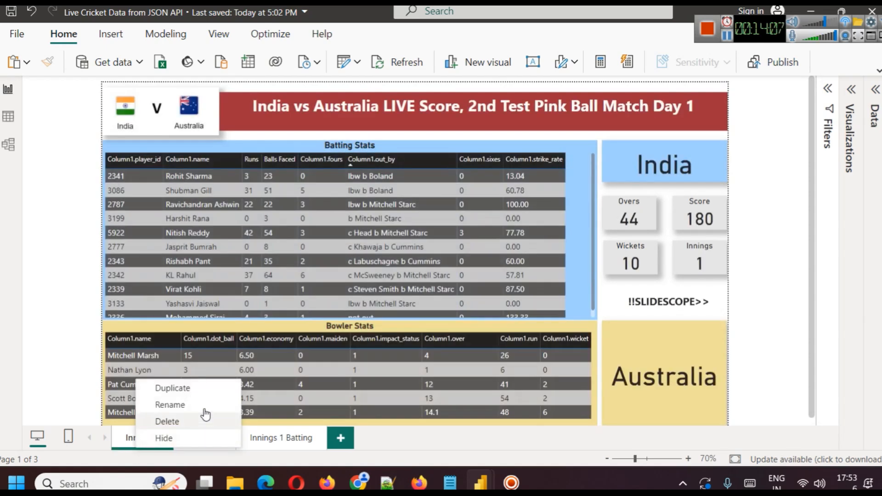
pyautogui.rightClick(282, 439)
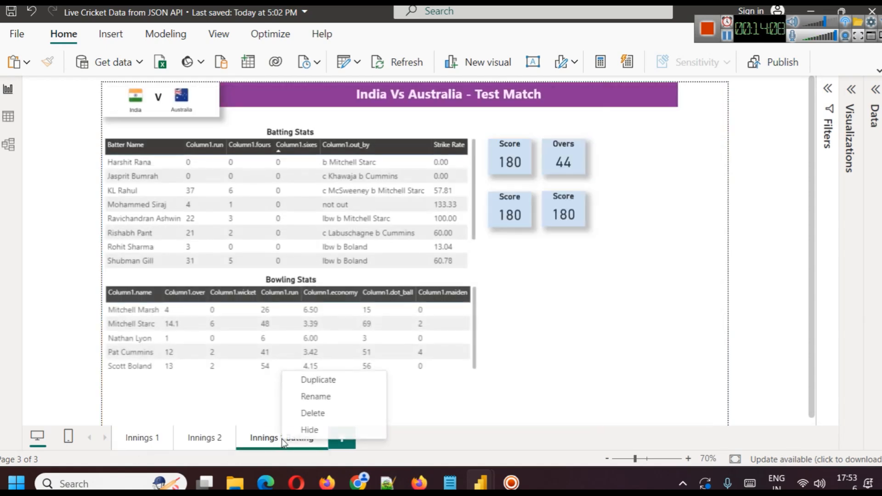
pyautogui.click(331, 380)
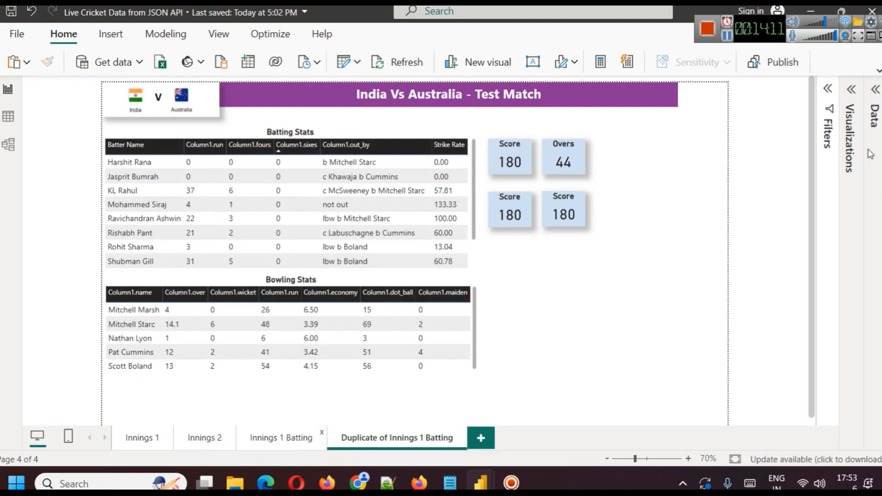
# Remove all column fields from the Batting Stats table on the duplicated page.
pyautogui.click(875, 92)
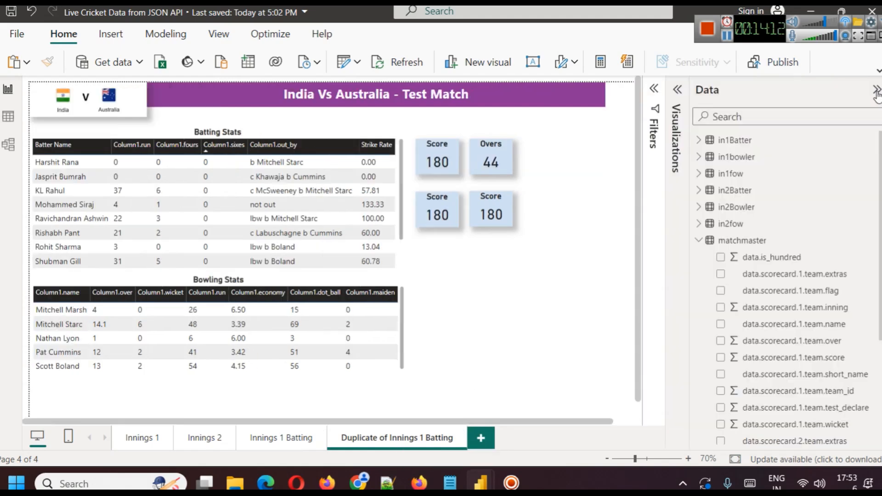
pyautogui.click(266, 144)
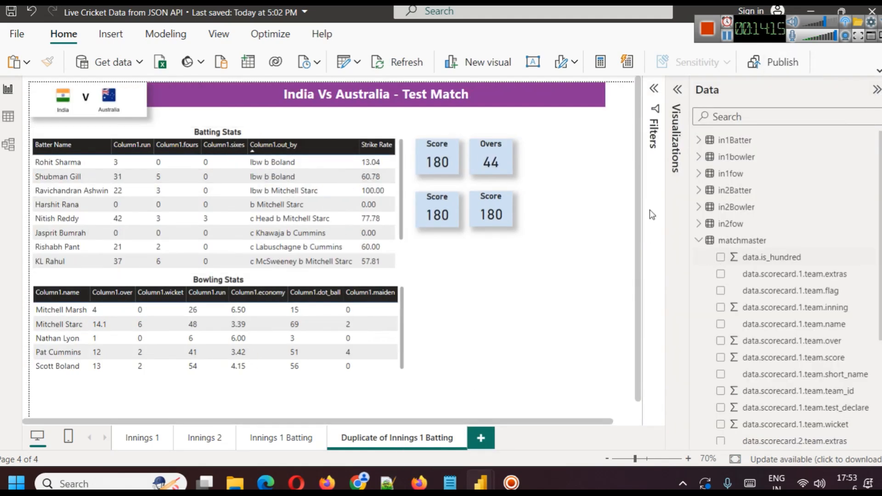
pyautogui.click(677, 90)
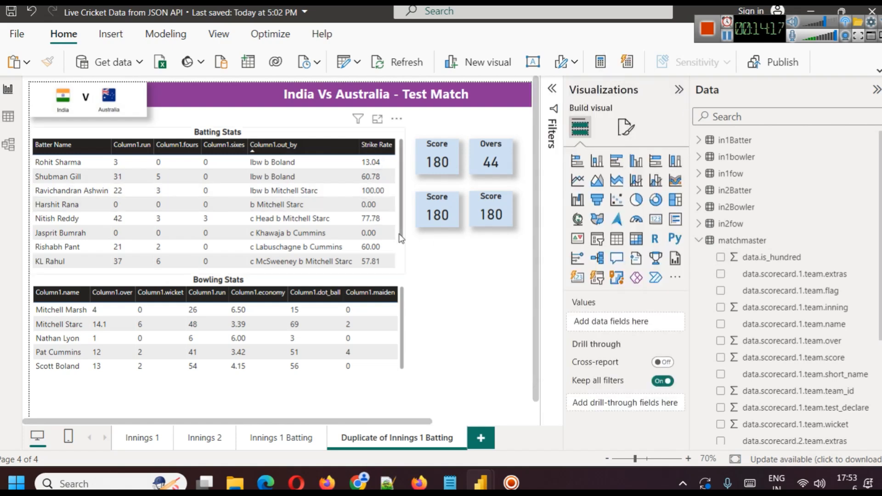
pyautogui.click(402, 249)
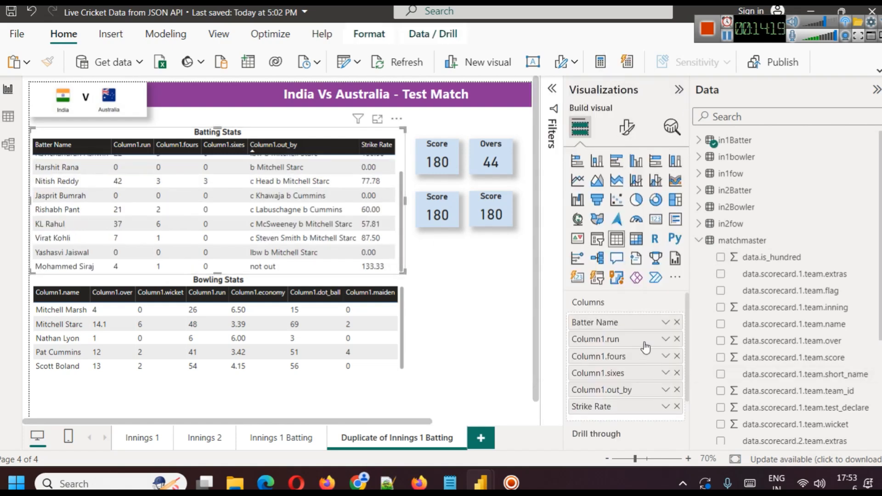
pyautogui.click(677, 322)
pyautogui.click(677, 322)
pyautogui.click(677, 322)
pyautogui.click(677, 322)
pyautogui.click(677, 322)
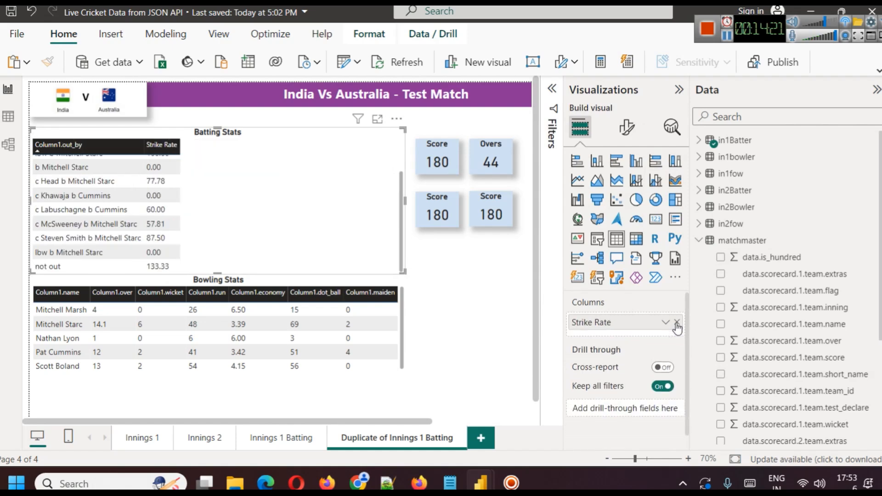
pyautogui.click(677, 323)
# Fill the emptied Batting Stats table with in2Batter's Column1.name, Column1.run, Column1.out_by, Column1.fours and Column1.ball.
pyautogui.click(700, 241)
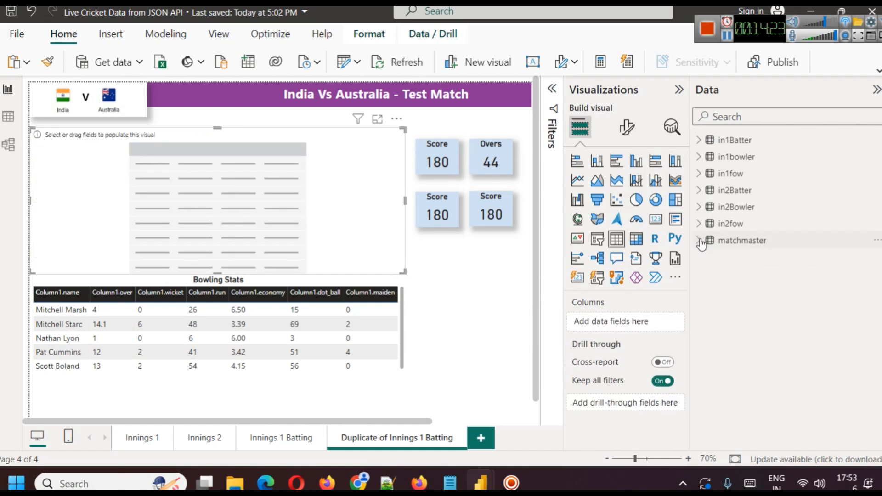
pyautogui.click(699, 190)
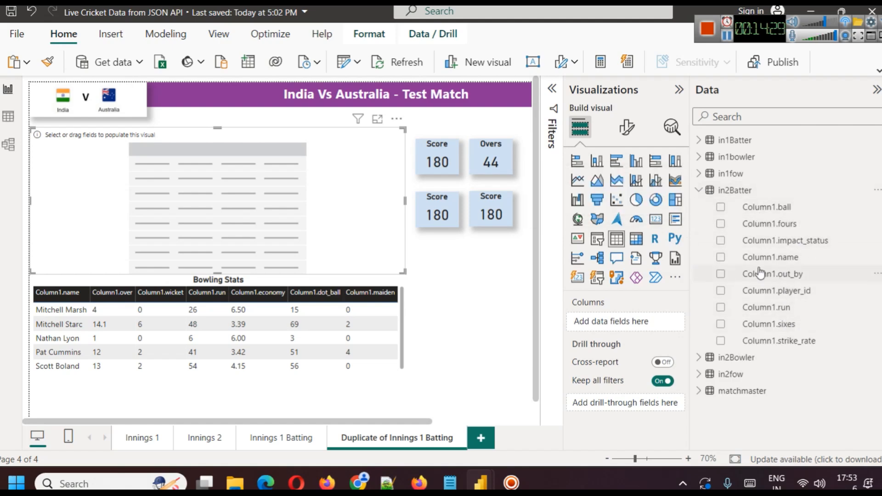
pyautogui.moveTo(763, 257); pyautogui.dragTo(627, 323)
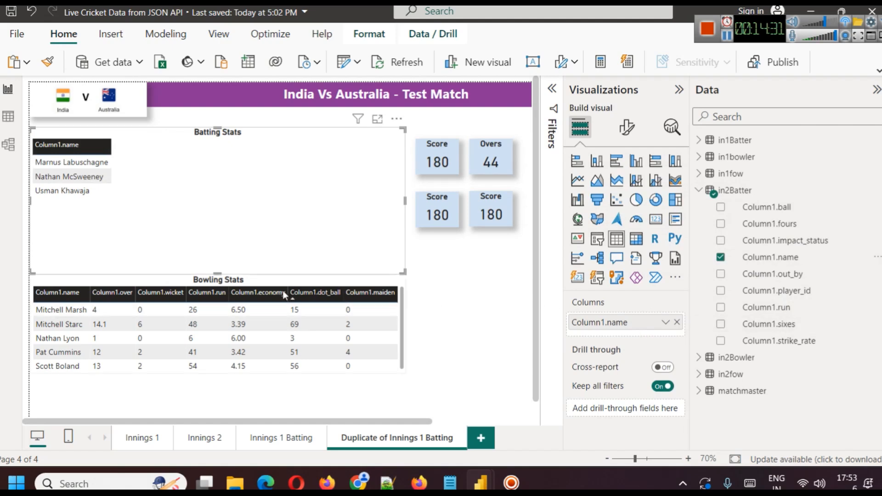
pyautogui.moveTo(766, 309); pyautogui.dragTo(742, 310)
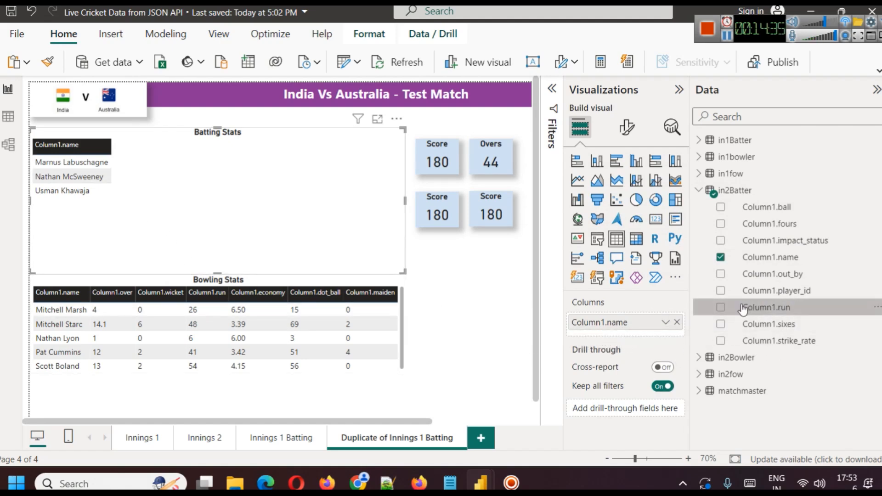
pyautogui.click(721, 307)
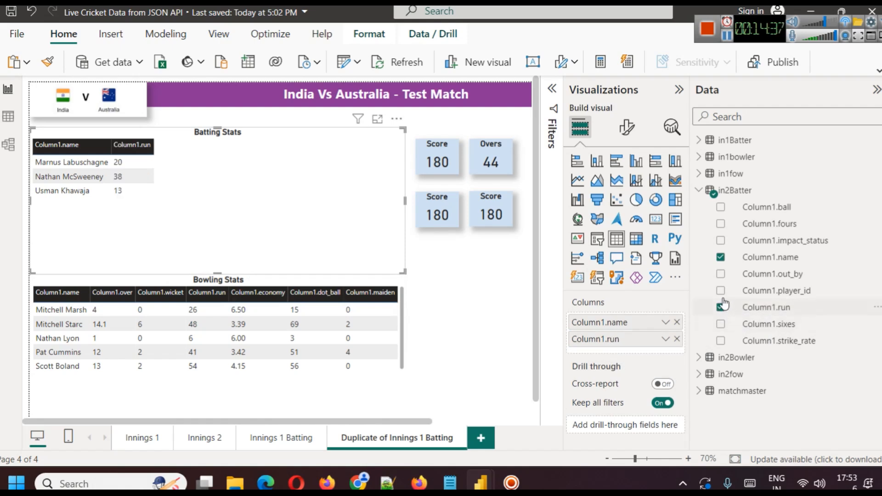
pyautogui.click(720, 273)
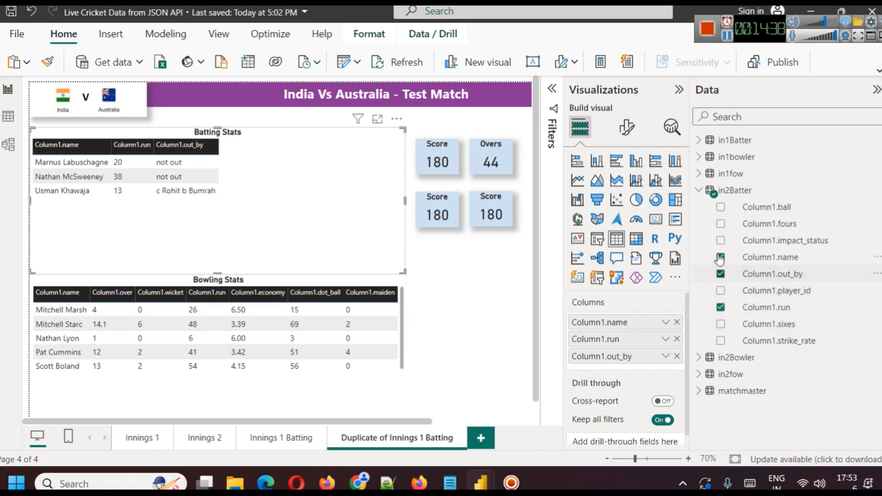
pyautogui.click(720, 224)
pyautogui.click(720, 207)
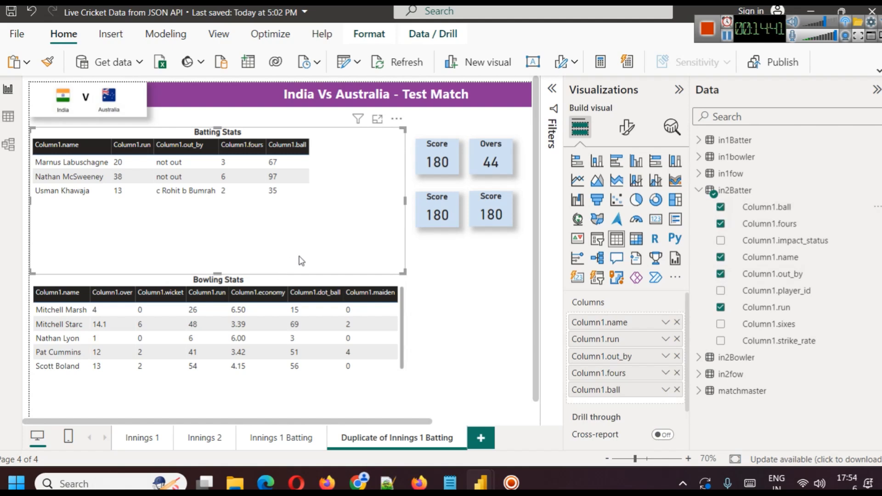
# Examine the finished Innings 2 page at full width, including its batting and bowler tables and score cards.
pyautogui.click(197, 439)
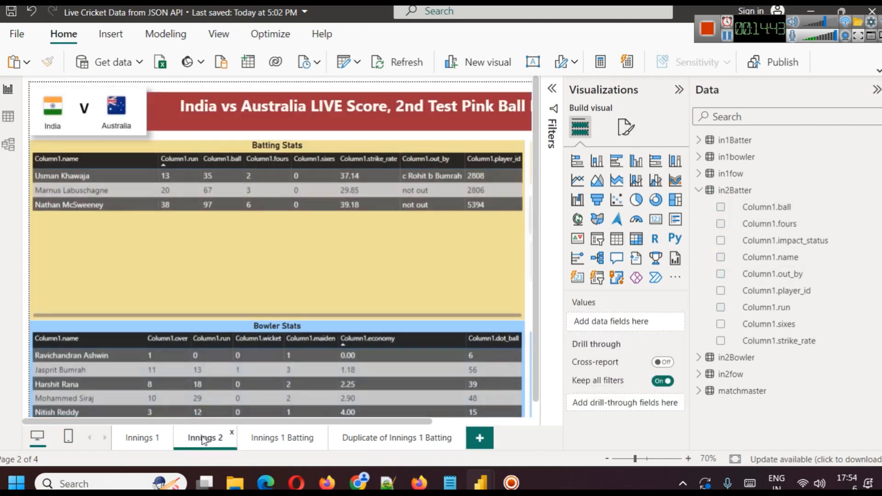
pyautogui.click(679, 90)
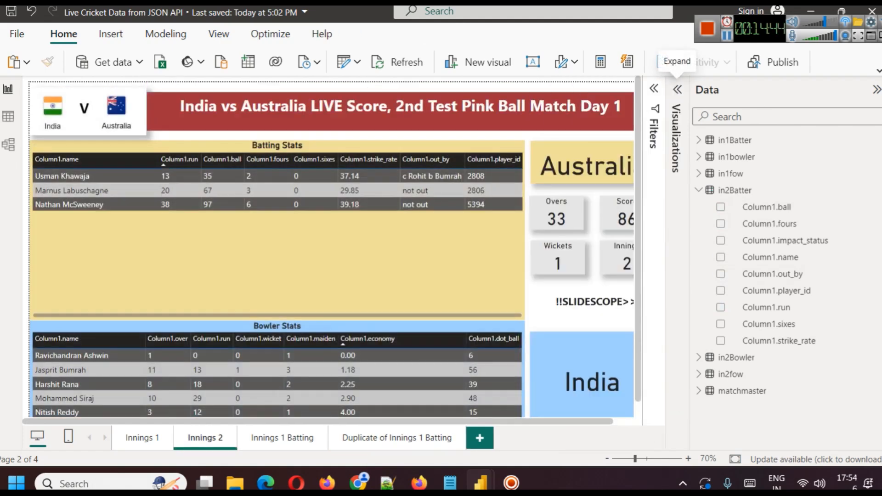
pyautogui.click(876, 88)
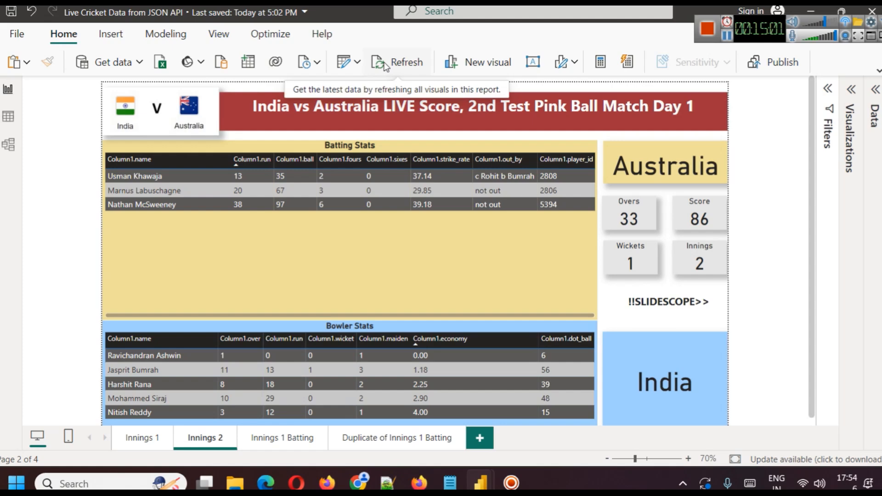
# Nudge the Score and Innings cards on the Innings 1 page slightly toward the Overs and Wickets cards.
pyautogui.click(141, 438)
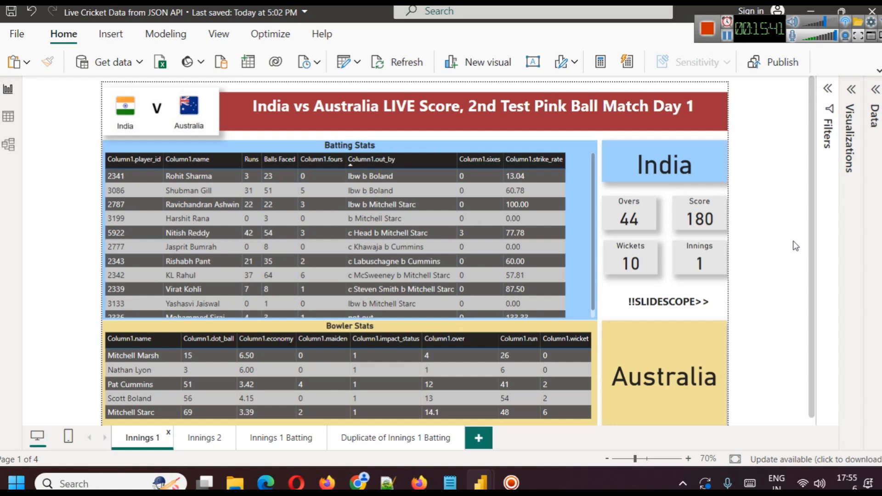
pyautogui.click(701, 212)
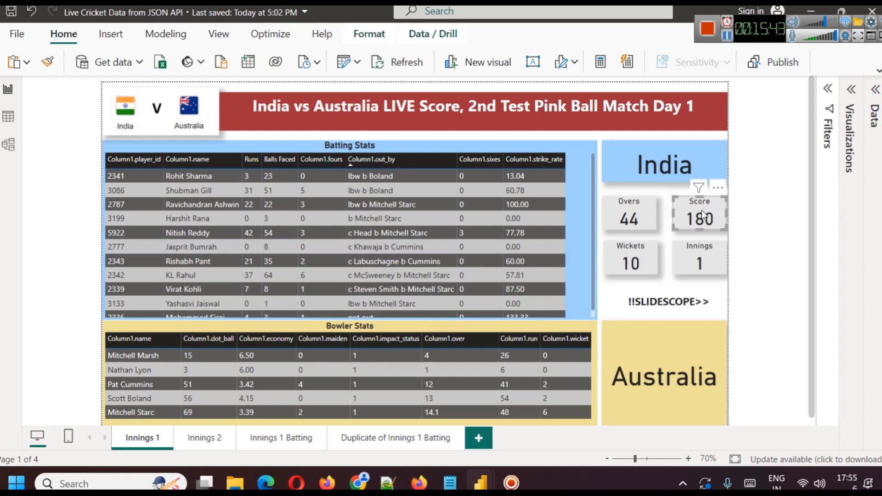
pyautogui.click(715, 250)
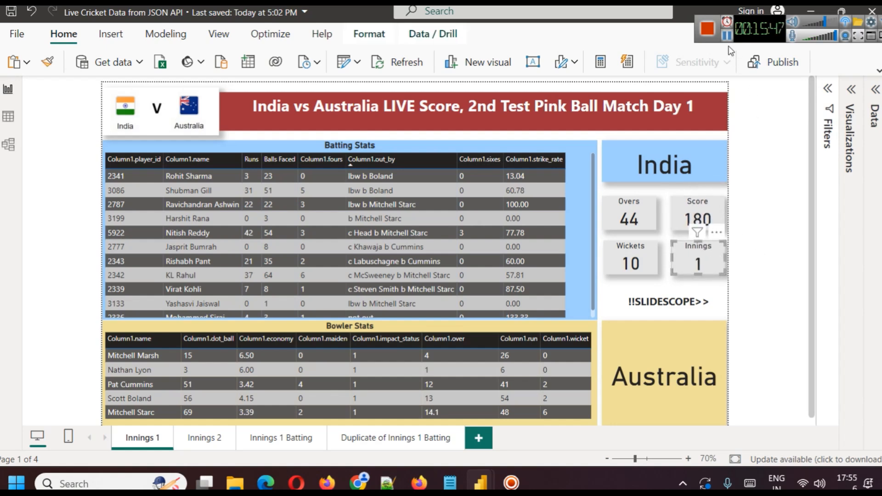